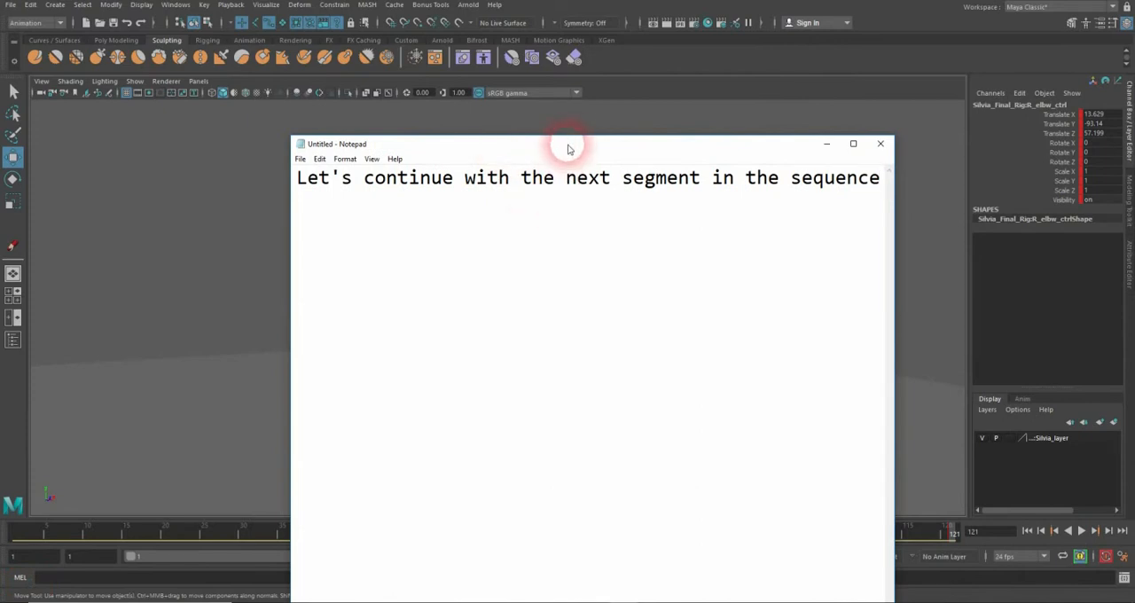
Step: Set the playback range to start at frame 70 and end at frame 240
drag(568, 148, 1134, 149)
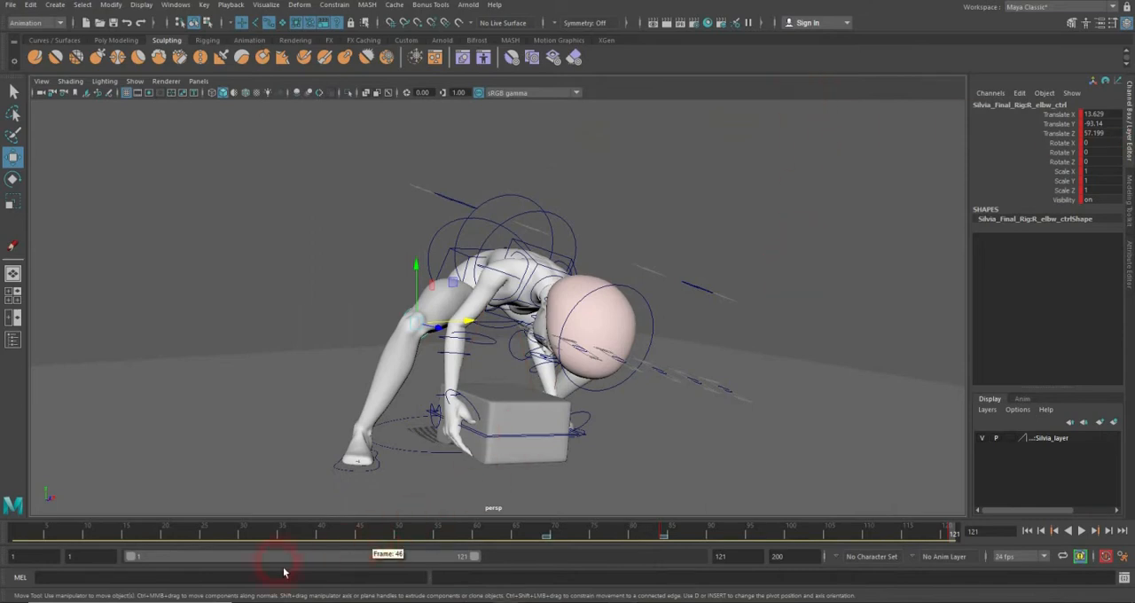
drag(193, 562, 397, 559)
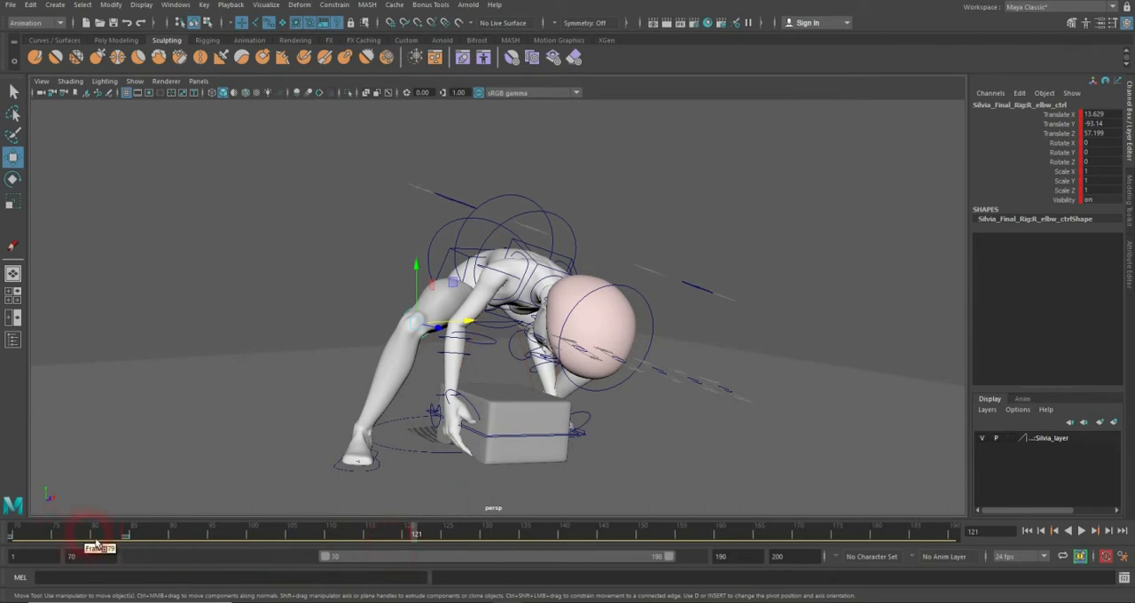
drag(44, 543, 1014, 506)
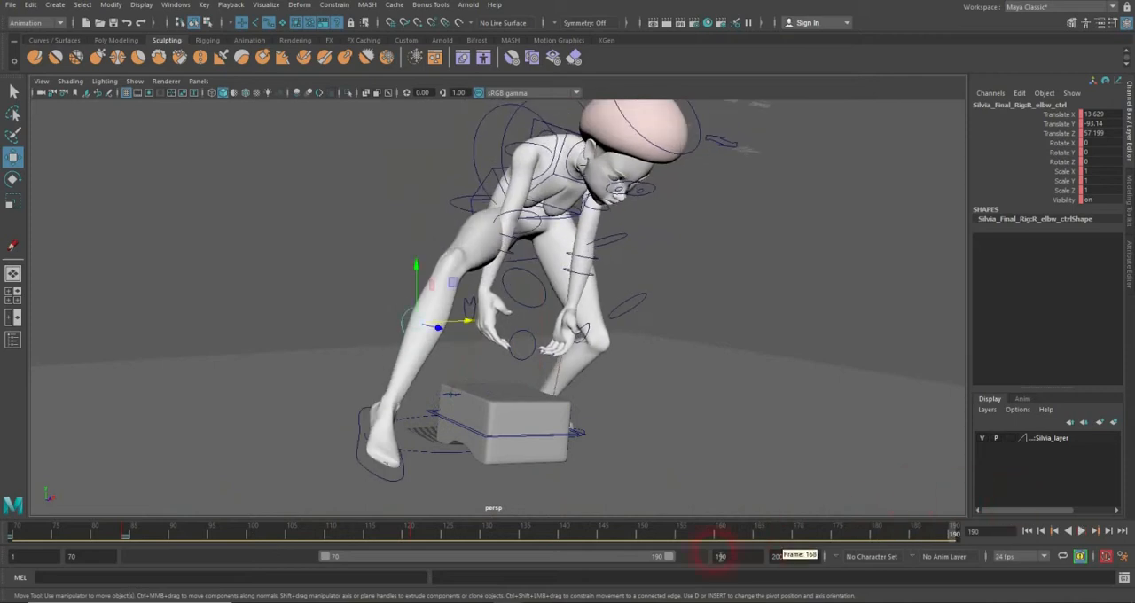
drag(674, 565, 748, 565)
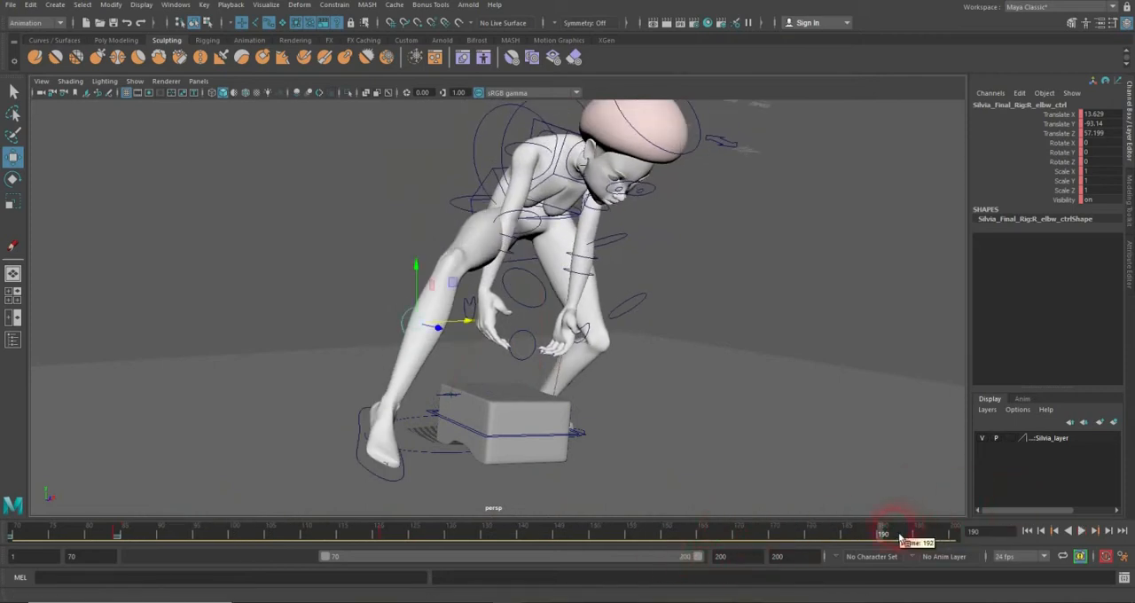
drag(900, 539, 1026, 531)
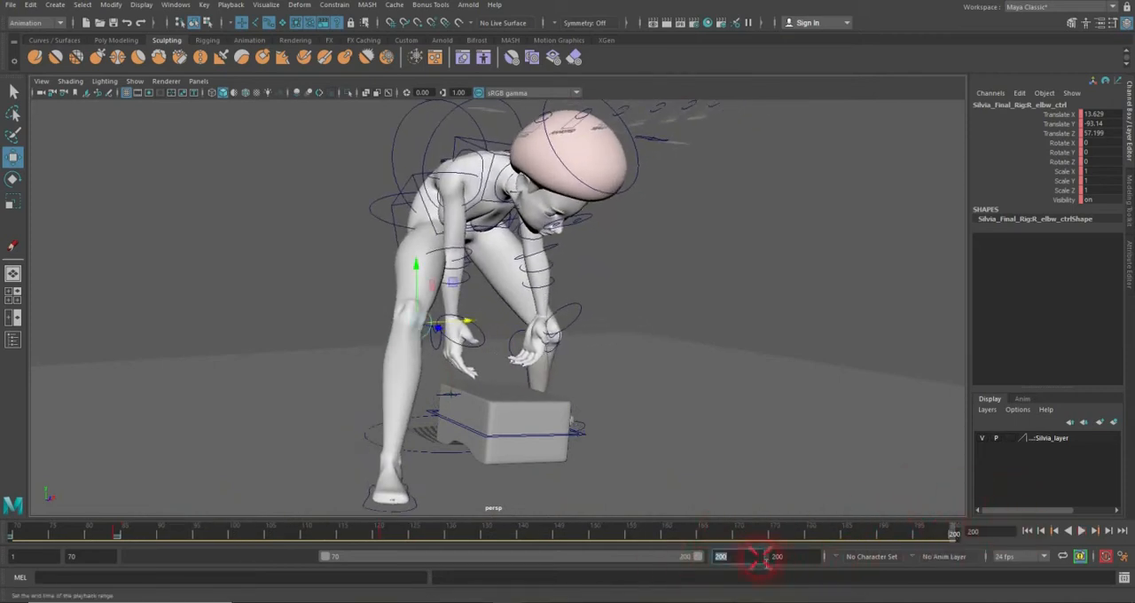
text(240)
key(Return)
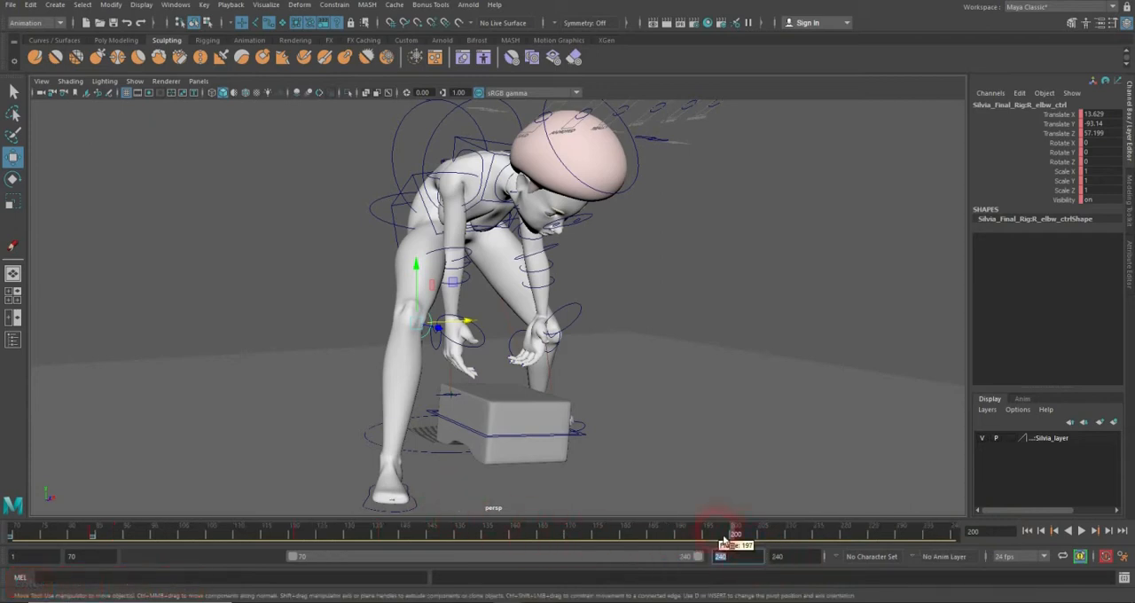
Step: Play the animation up to frame 225 and inspect the character's pose in the front and perspective views
key(alt+v)
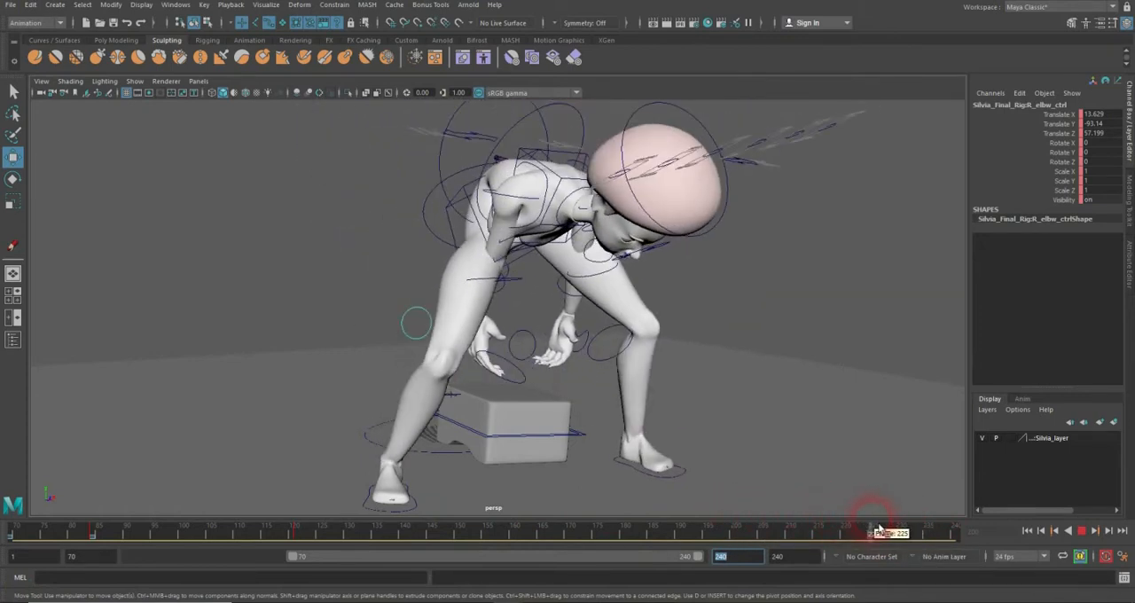
click(878, 531)
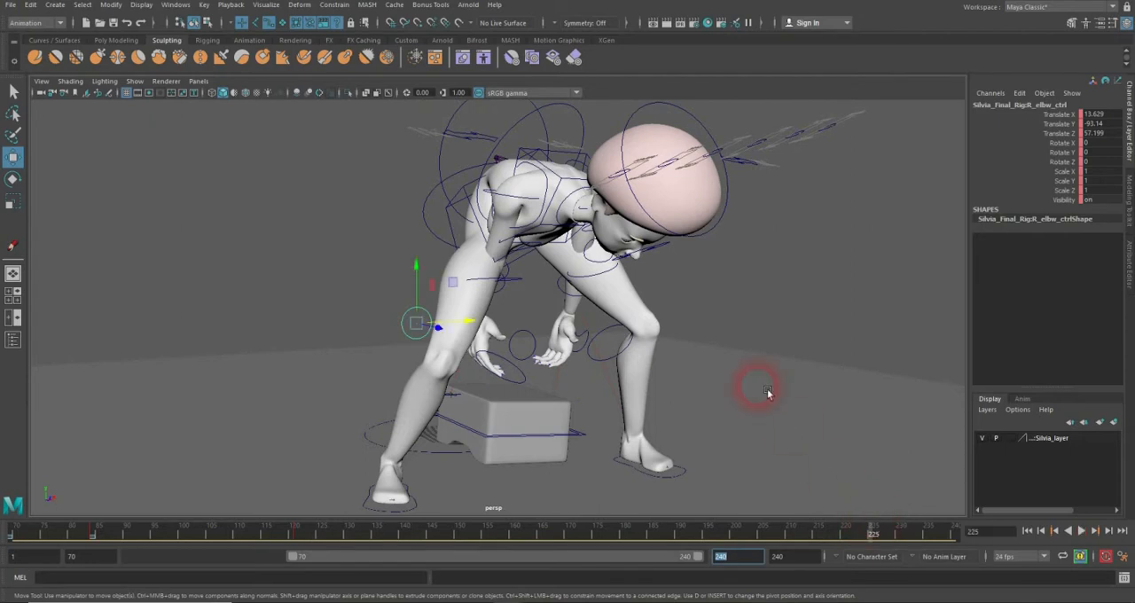
alt+drag(760, 388, 715, 375)
key(space)
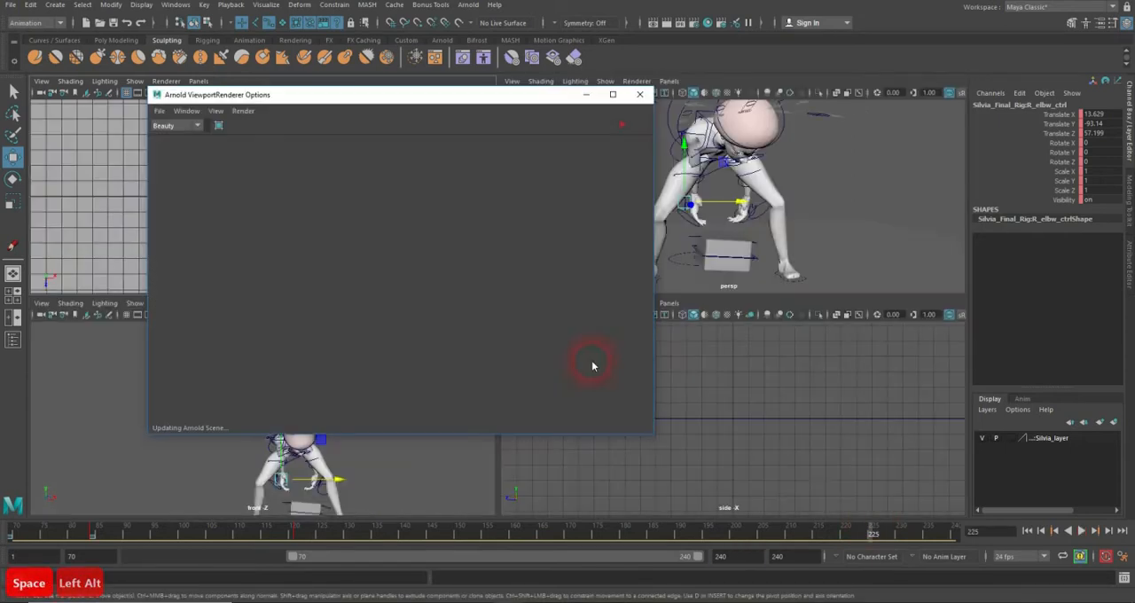
click(640, 94)
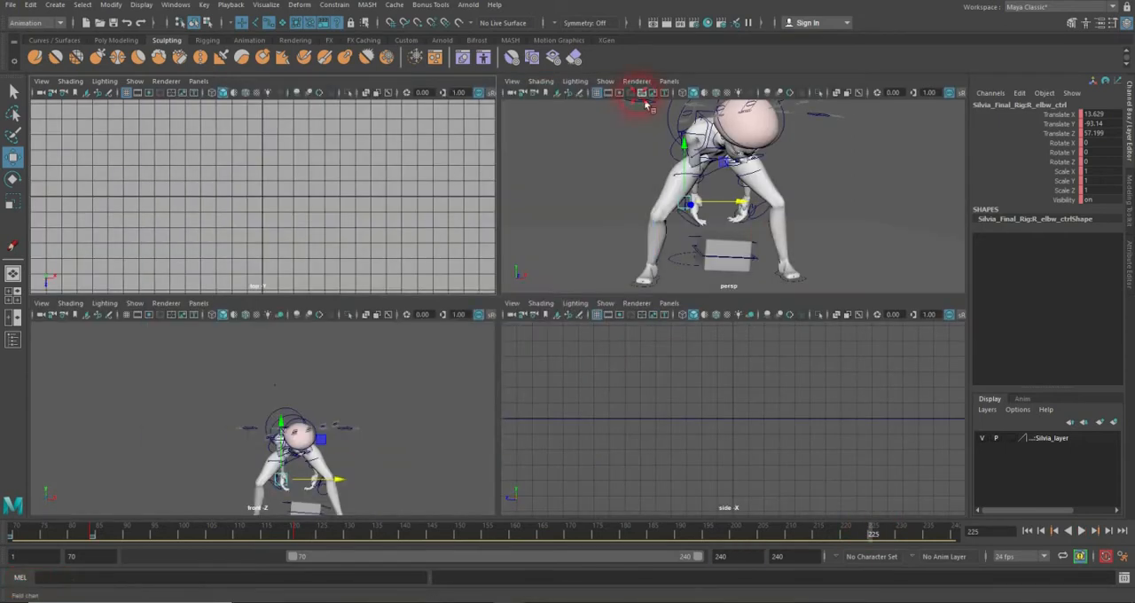
scroll(315, 395, down, 4)
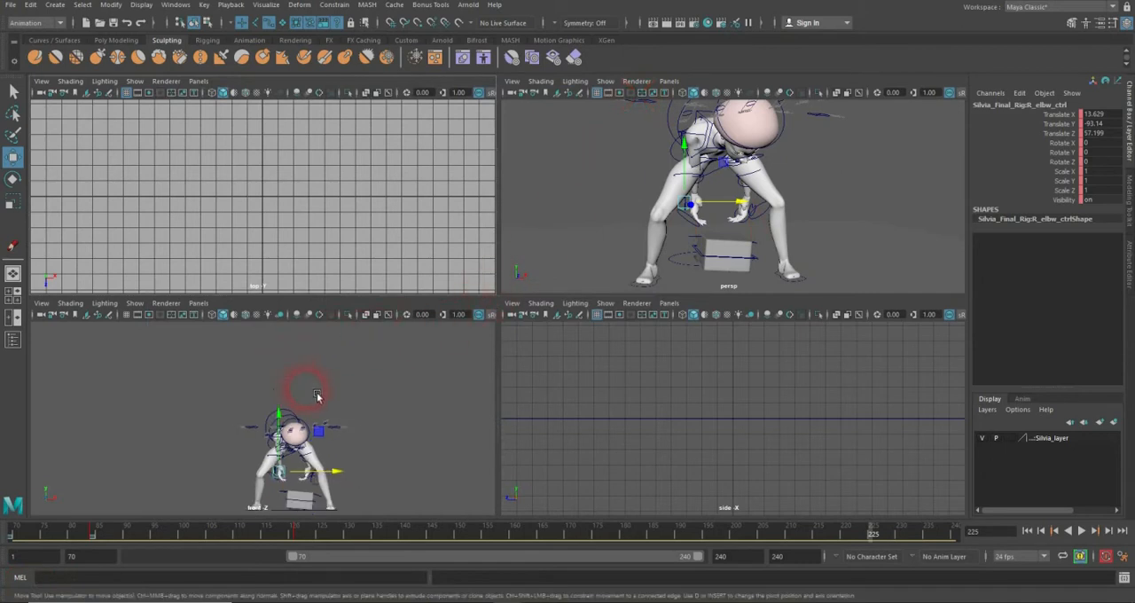
click(134, 303)
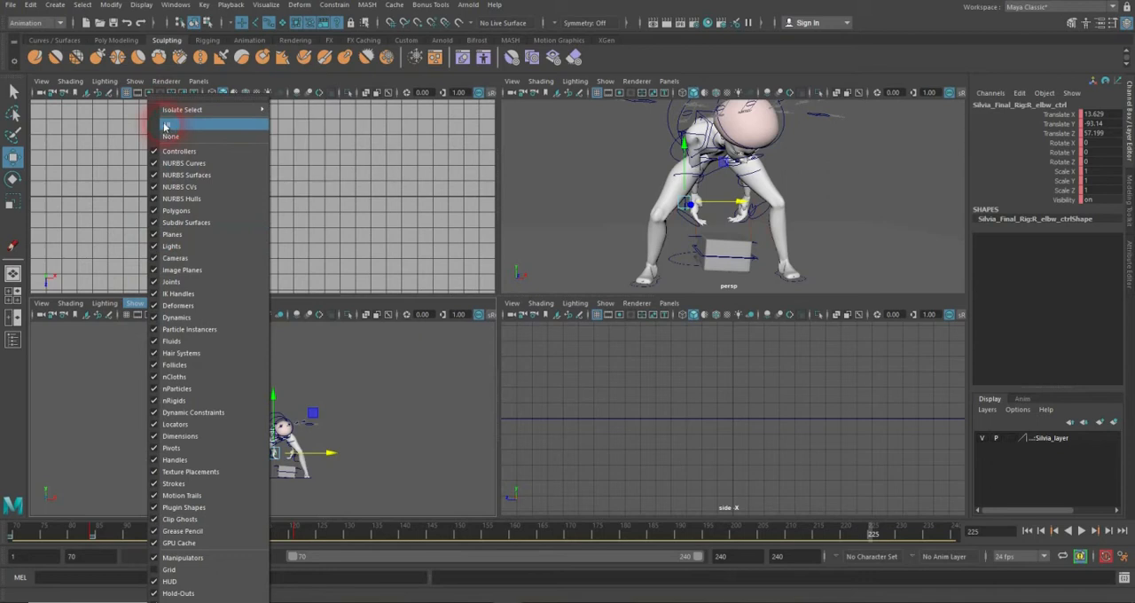
click(389, 436)
click(391, 437)
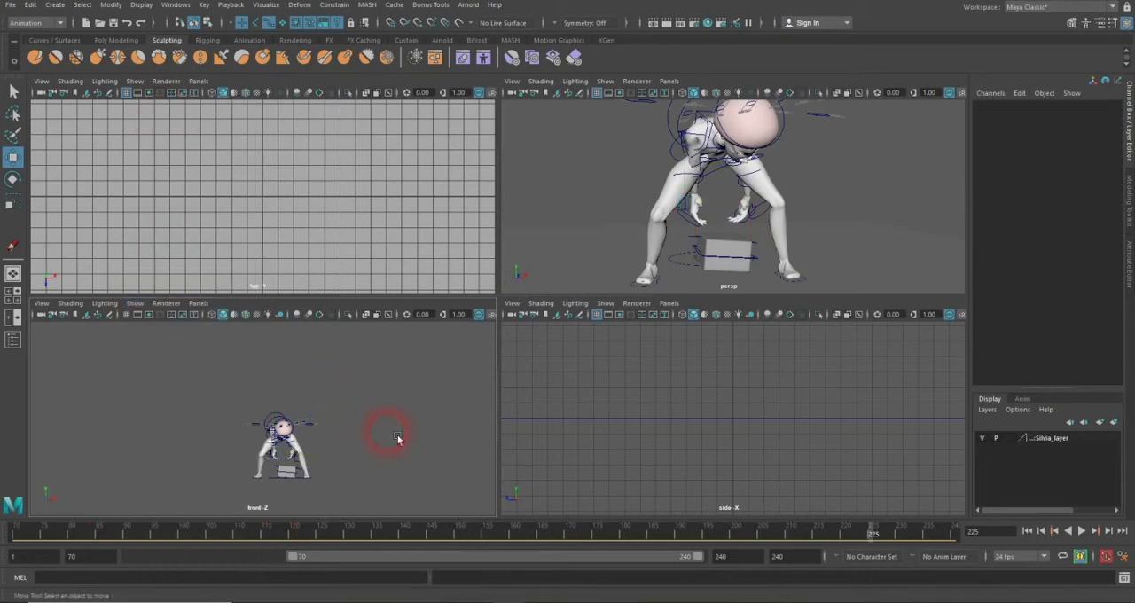
scroll(397, 438, up, 3)
key(space)
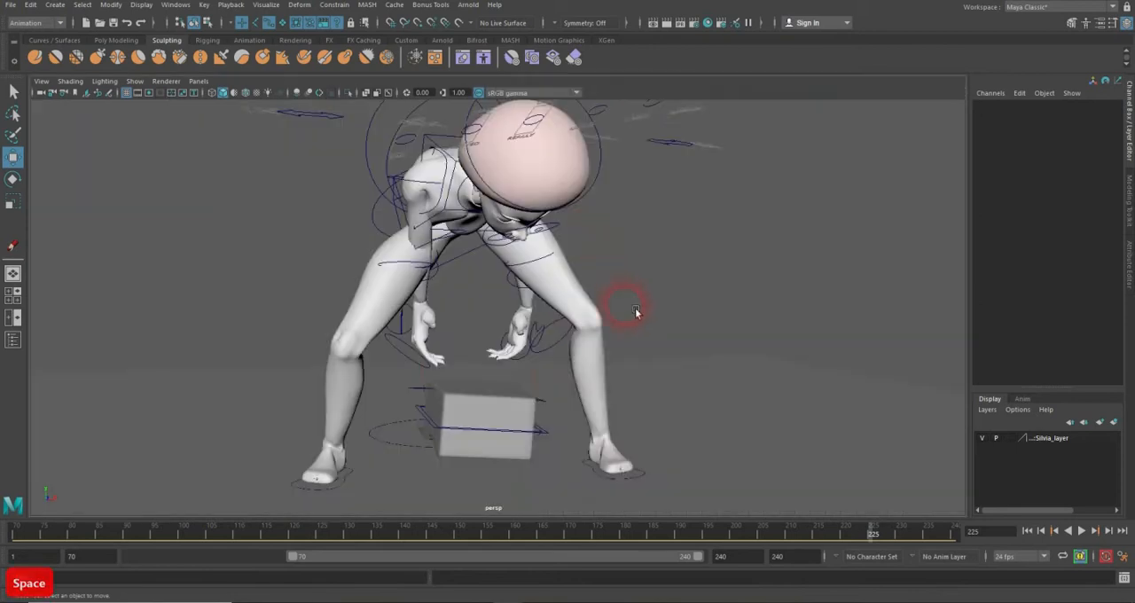
Step: Key the box's main control at frame 163, raised to Translate Y 22.031 and tilted to Rotate Z 4.653
alt+middle_drag(636, 311, 620, 304)
scroll(621, 305, up, 1)
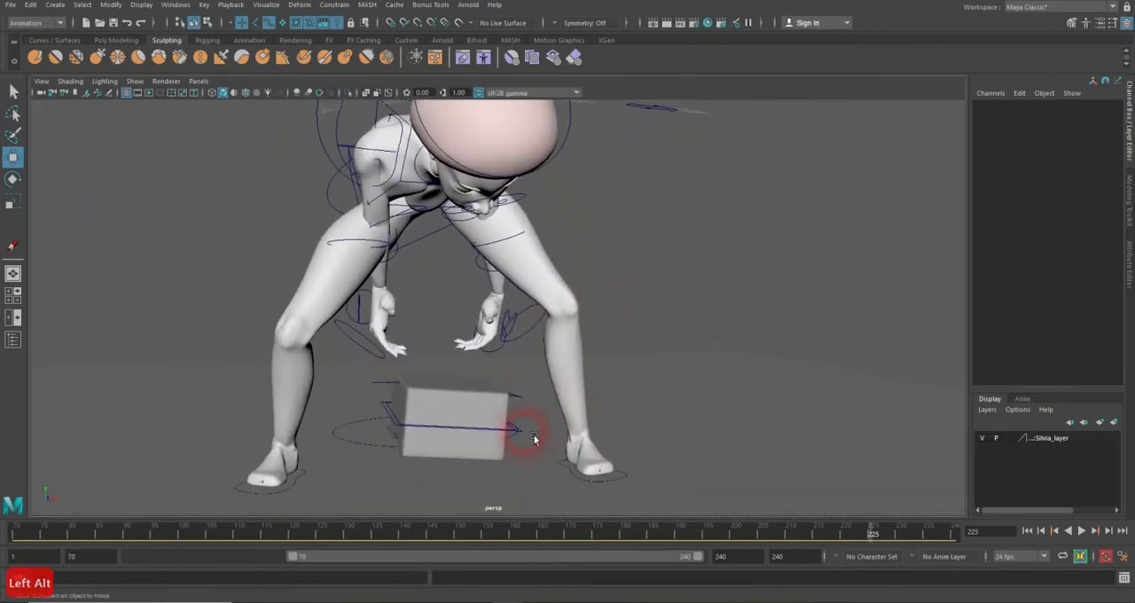
click(533, 437)
drag(417, 539, 533, 527)
key(s)
drag(487, 435, 495, 332)
key(e)
key(w)
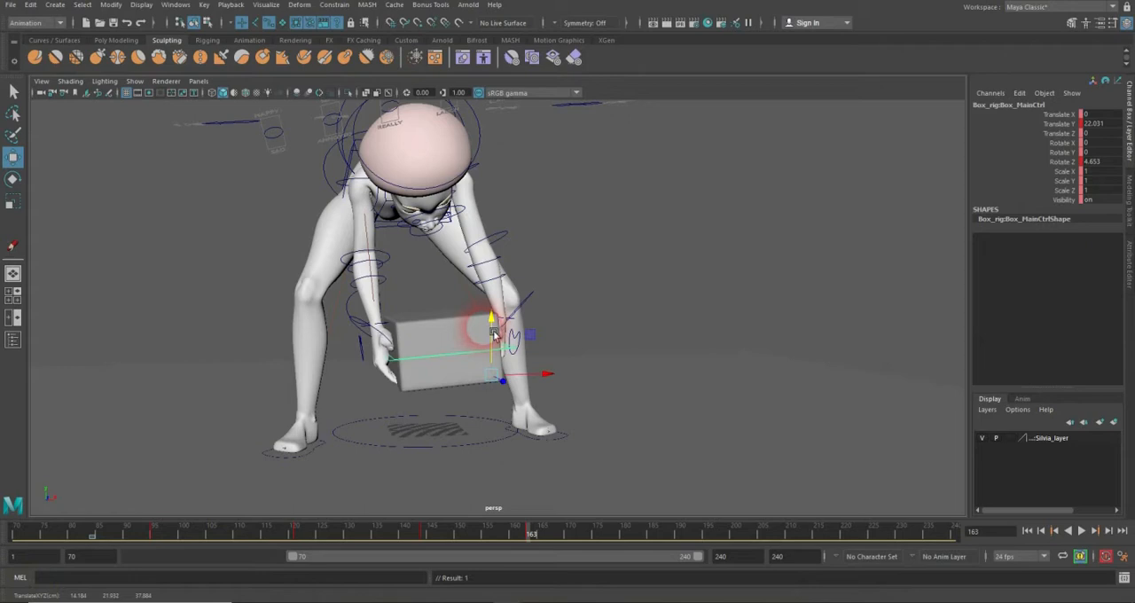
Step: Adjust the box at frame 163 to Rotate Z 7.053 and Translate Y 23.07
key(e)
drag(473, 329, 477, 336)
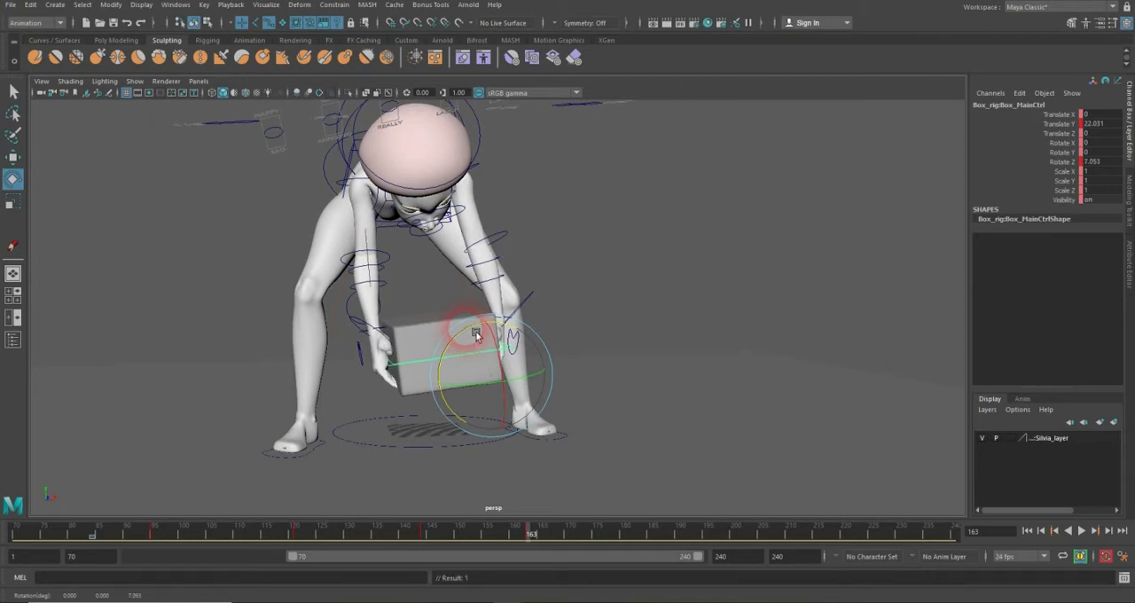
key(w)
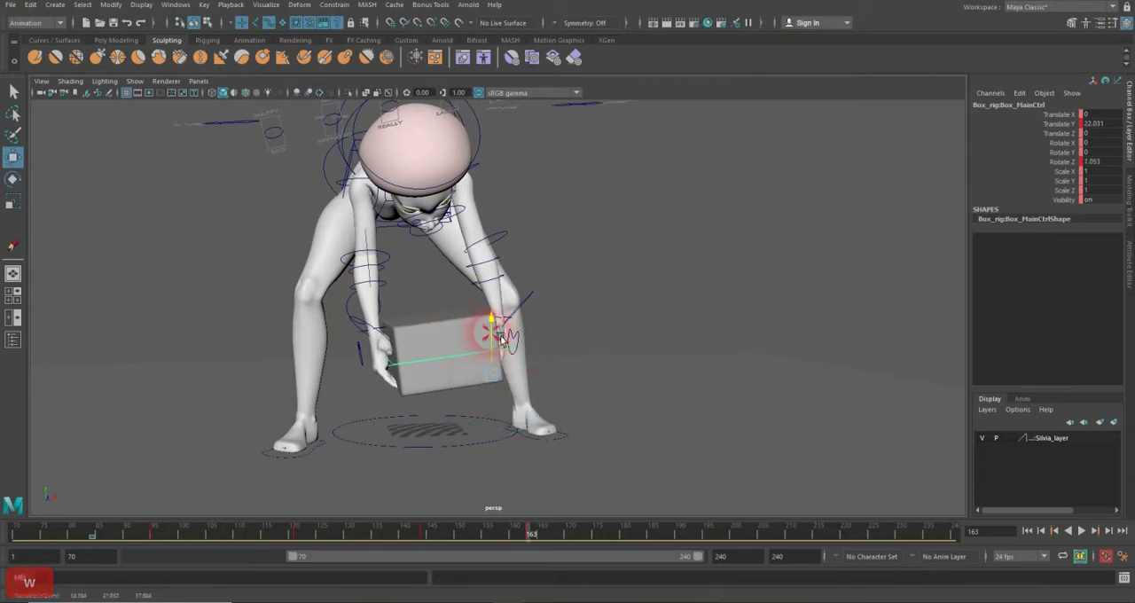
drag(502, 337, 523, 306)
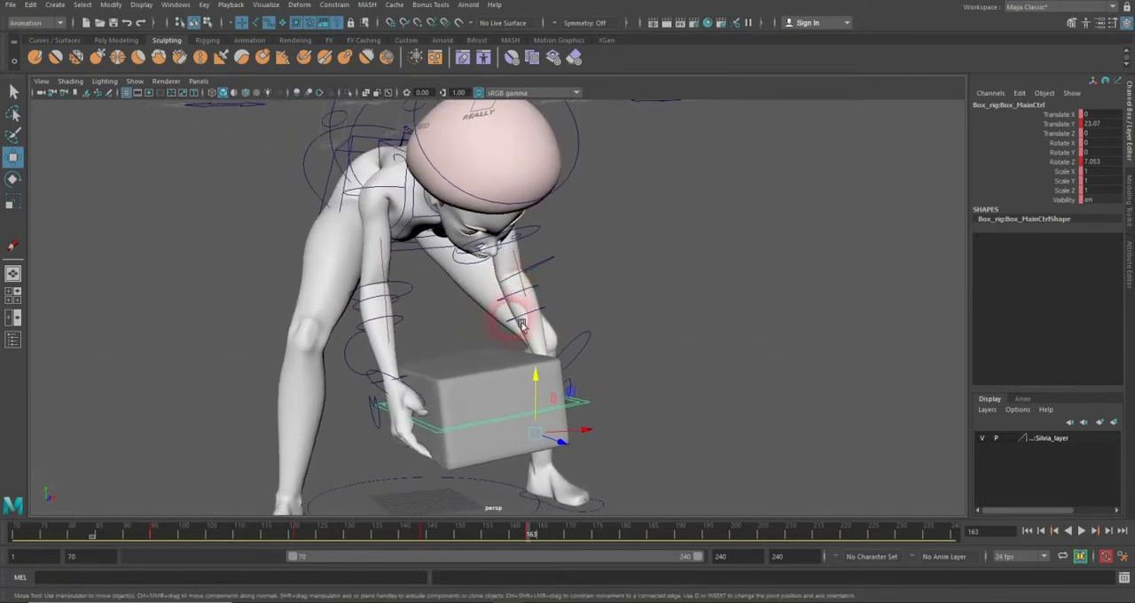
Step: Set keys on the character's right and left clavicle controls at frame 144
click(413, 199)
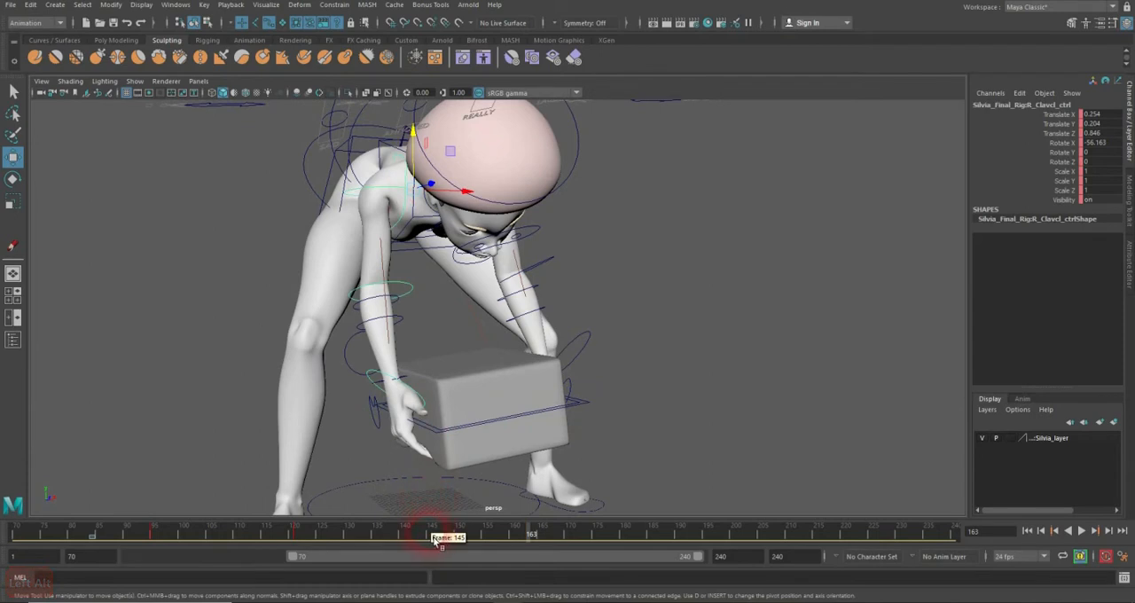
drag(438, 536, 429, 537)
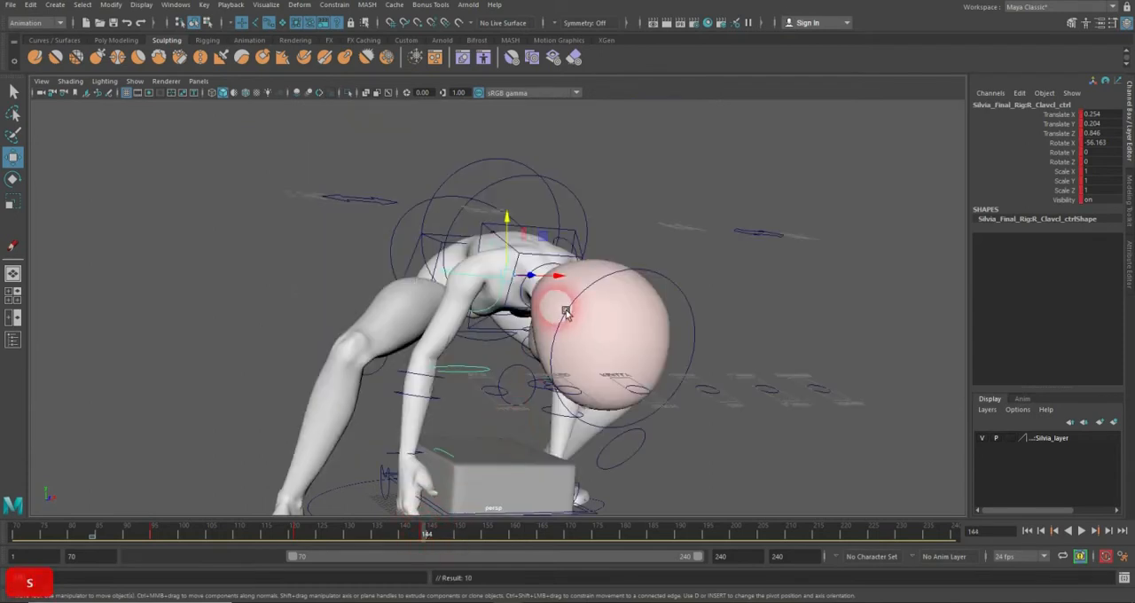
alt+drag(559, 311, 486, 314)
click(495, 282)
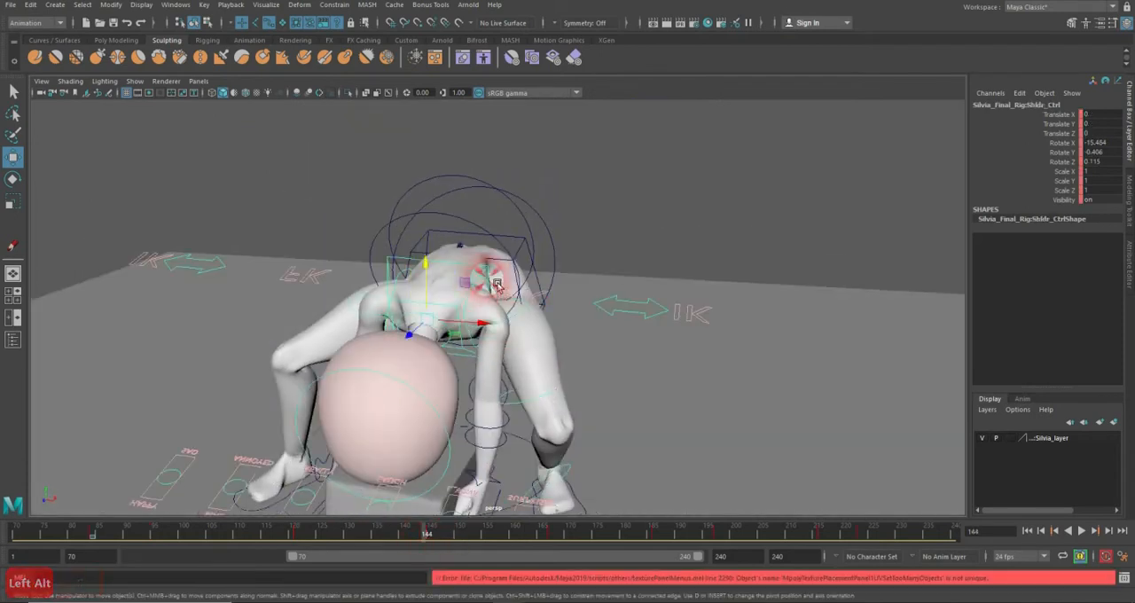
click(502, 295)
key(s)
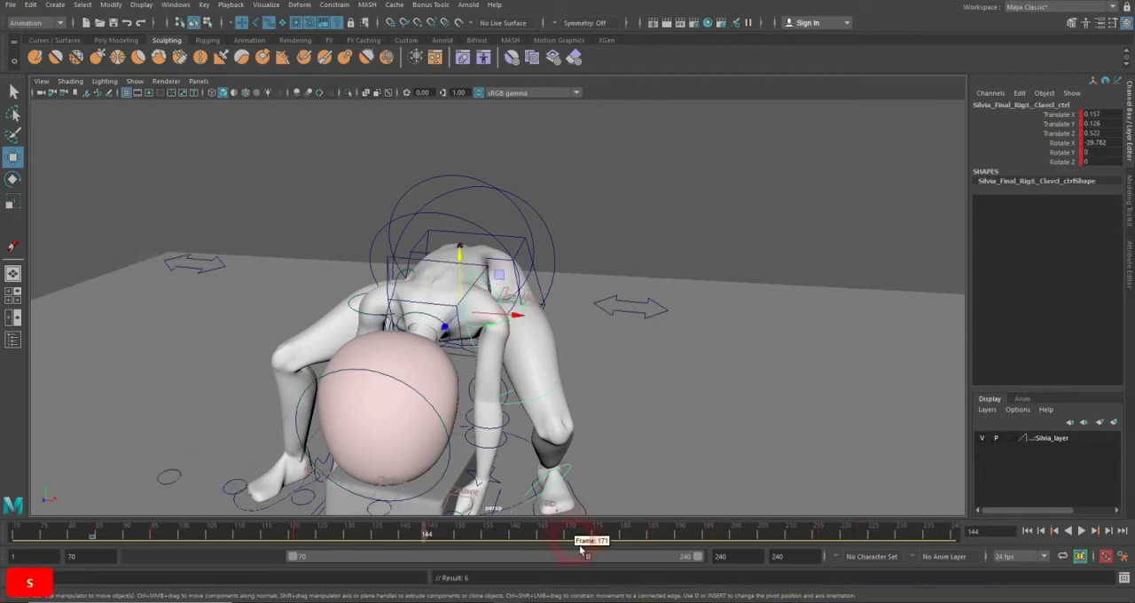
Step: Raise the box's main control to Translate Y 27 at frame 167
alt+drag(493, 449, 567, 477)
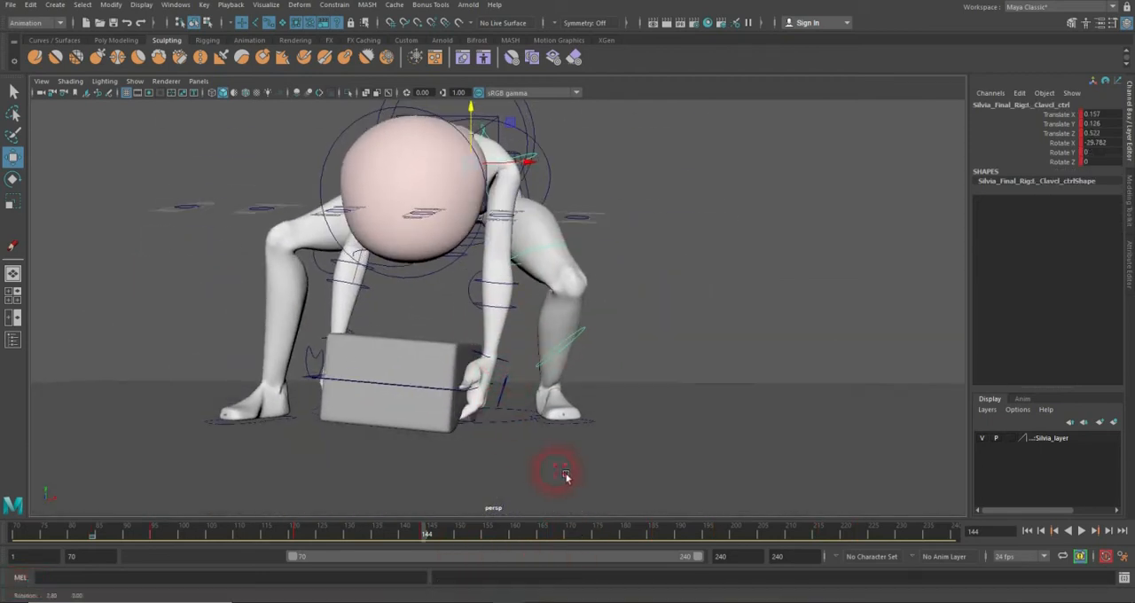
click(560, 194)
drag(470, 534, 555, 537)
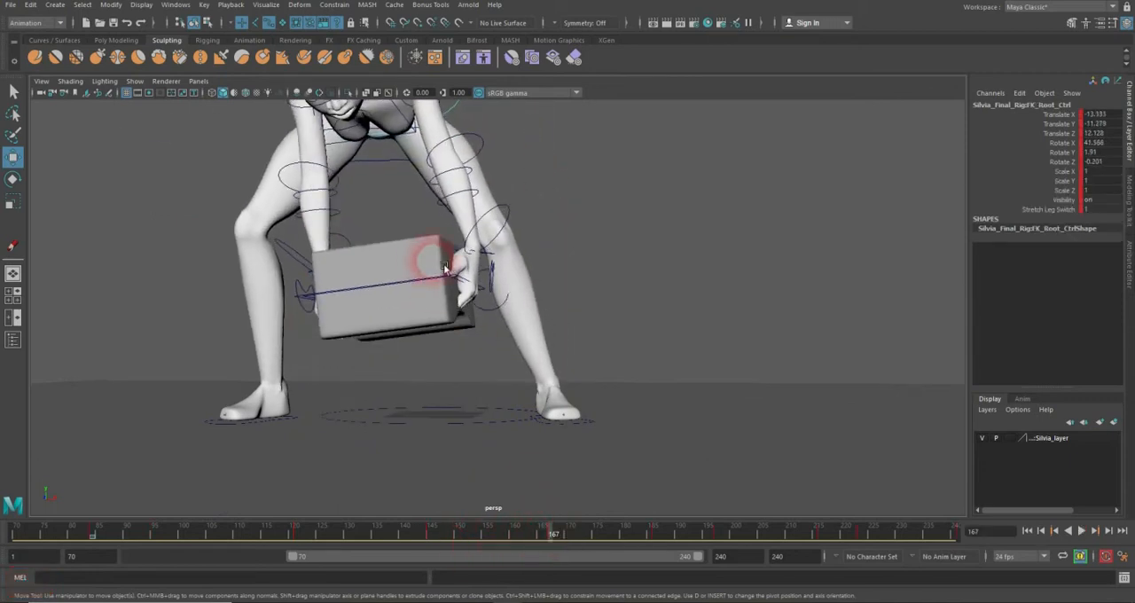
click(475, 282)
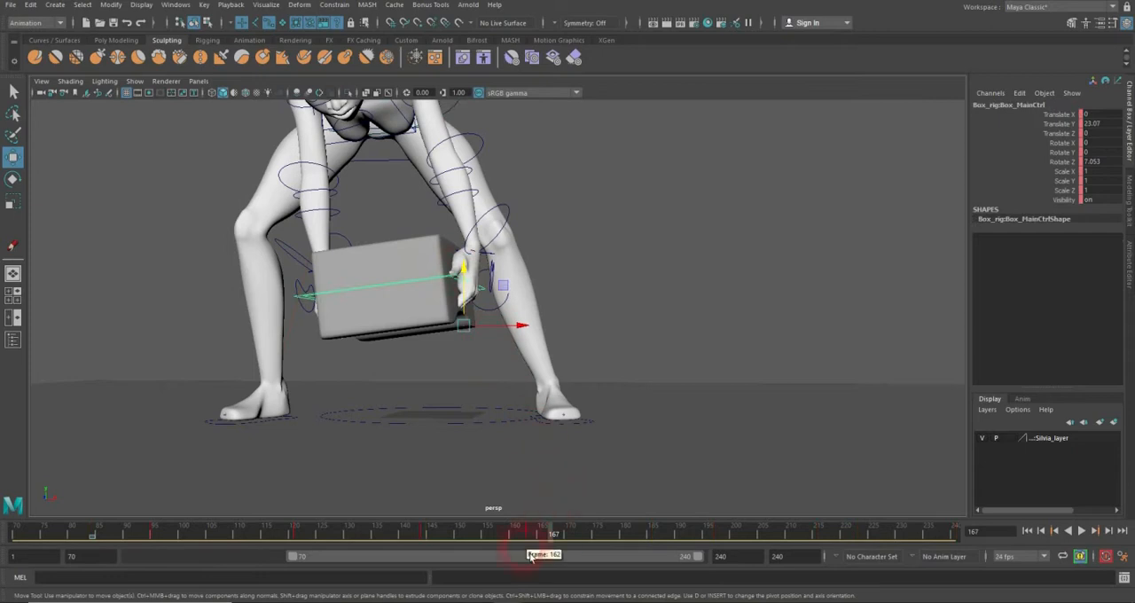
drag(470, 297, 495, 339)
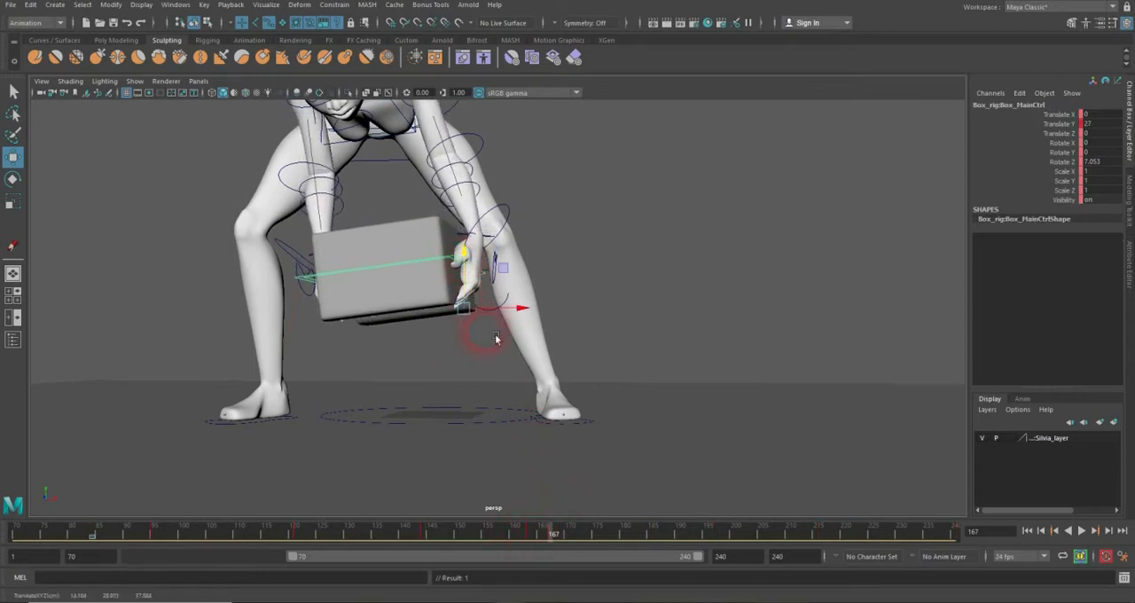
Step: Delete the box control's key at frame 163
click(537, 546)
right_click(532, 532)
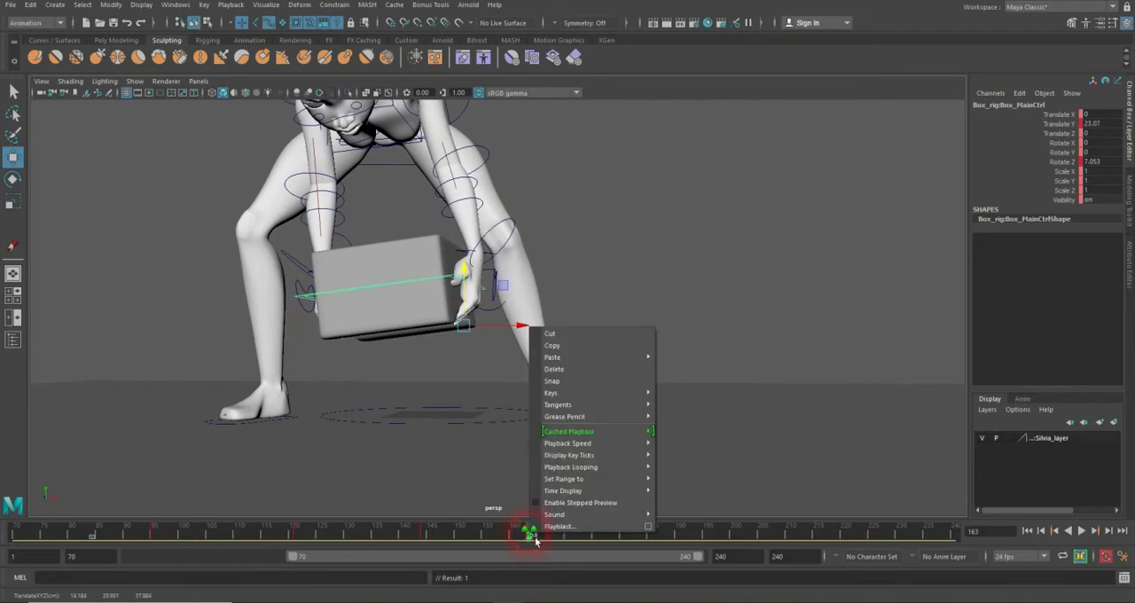
click(554, 369)
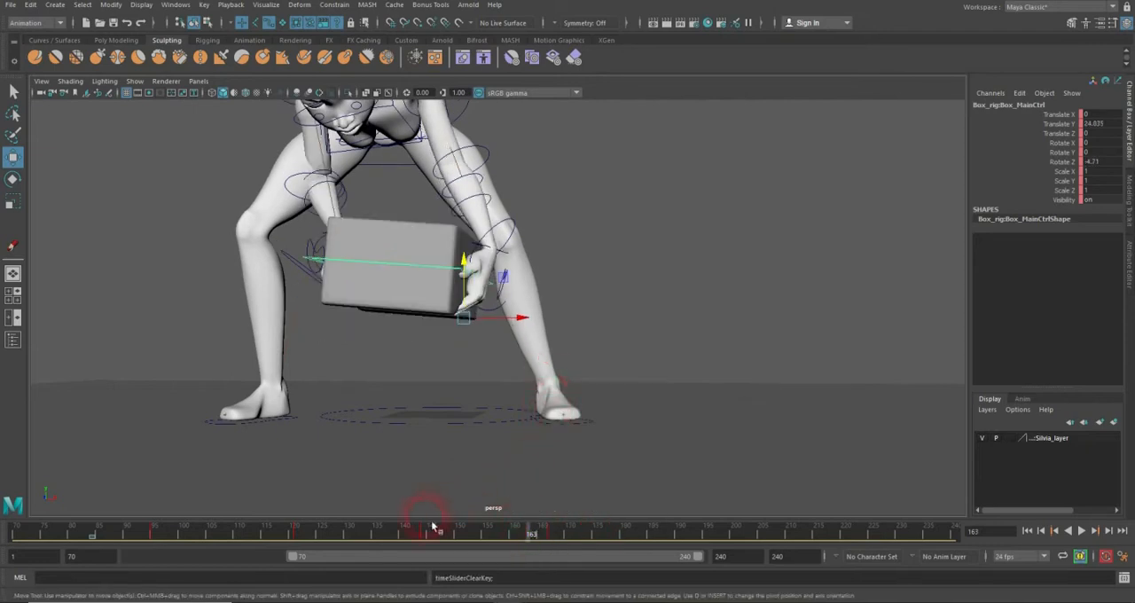
Step: Tilt the box at frame 167 to Rotate Z 9.429 and lower it to Translate Y 26.104 so it fits the hands
mouse_move(433, 527)
mouse_down()
mouse_move(512, 530)
mouse_move(554, 518)
mouse_up()
click(381, 228)
click(12, 178)
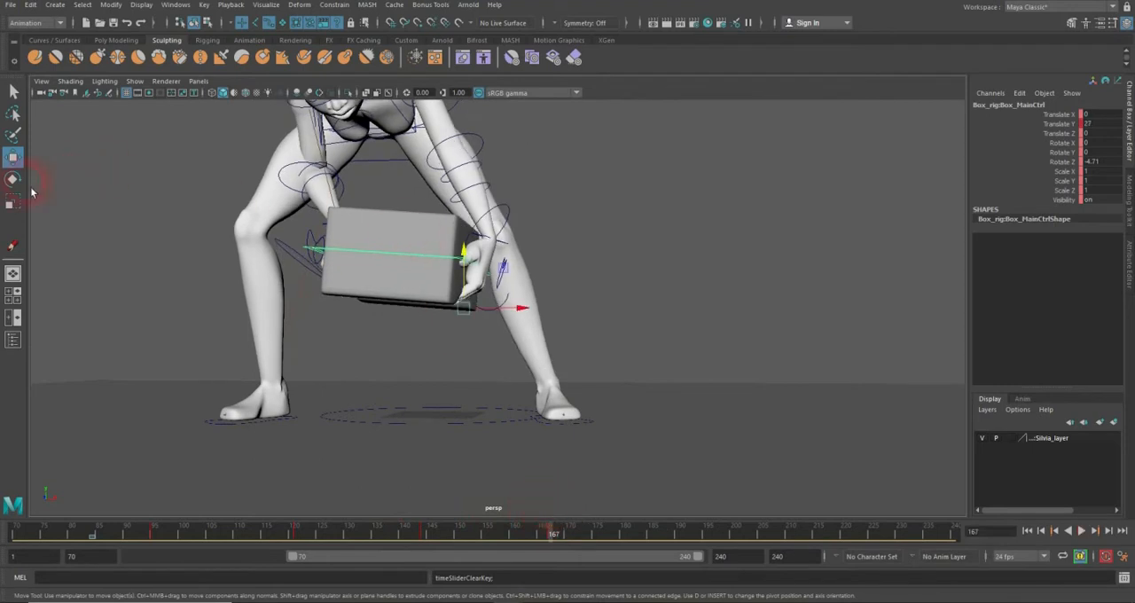
click(452, 266)
drag(514, 278, 473, 319)
key(w)
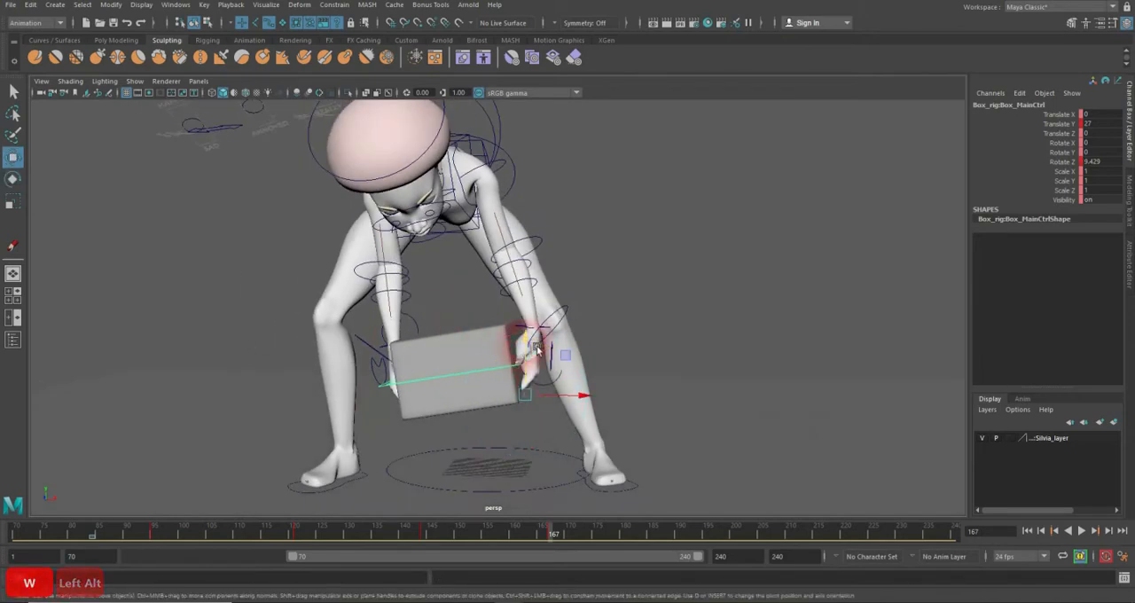
drag(521, 359, 520, 355)
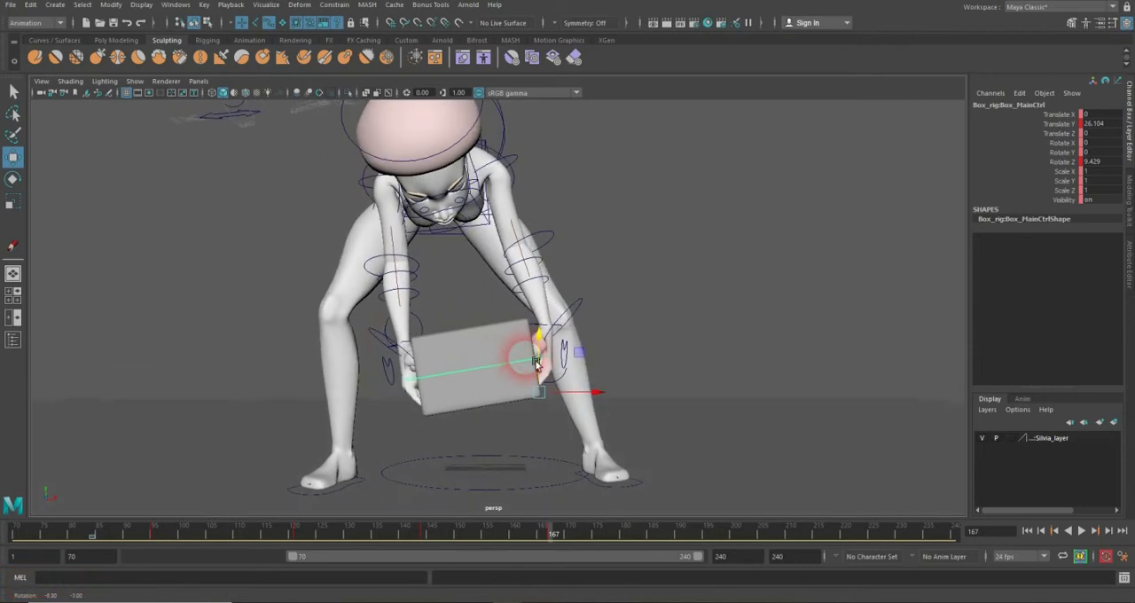
drag(370, 543, 555, 519)
click(489, 388)
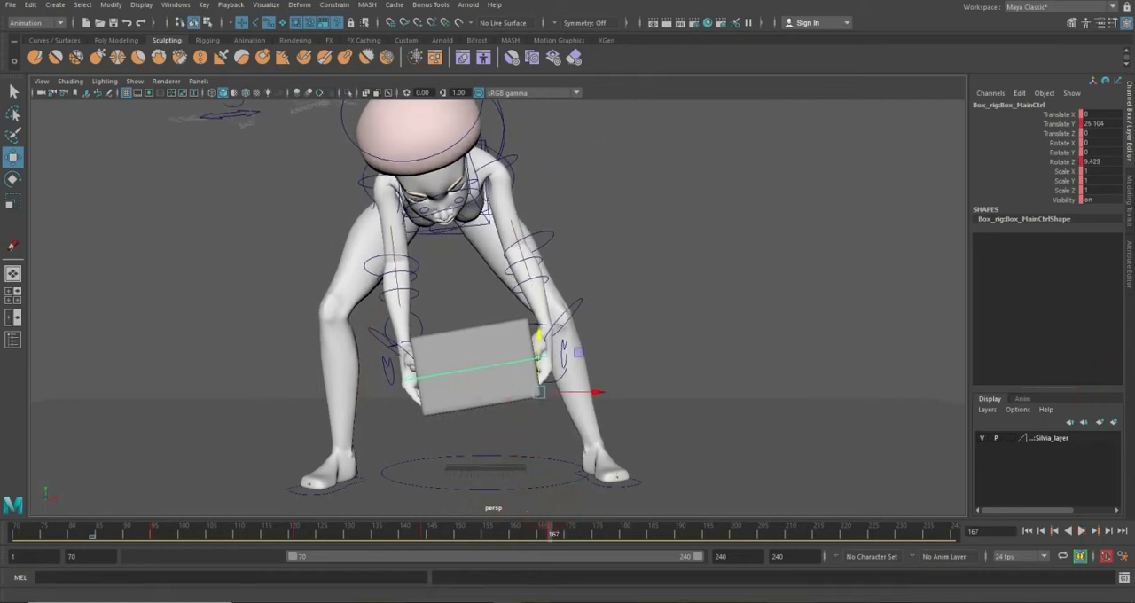
Step: Switch to PowerPoint and review the slide on center of balance and weight support in the key poses, then return to Maya
click(569, 248)
drag(1134, 110, 541, 55)
click(684, 326)
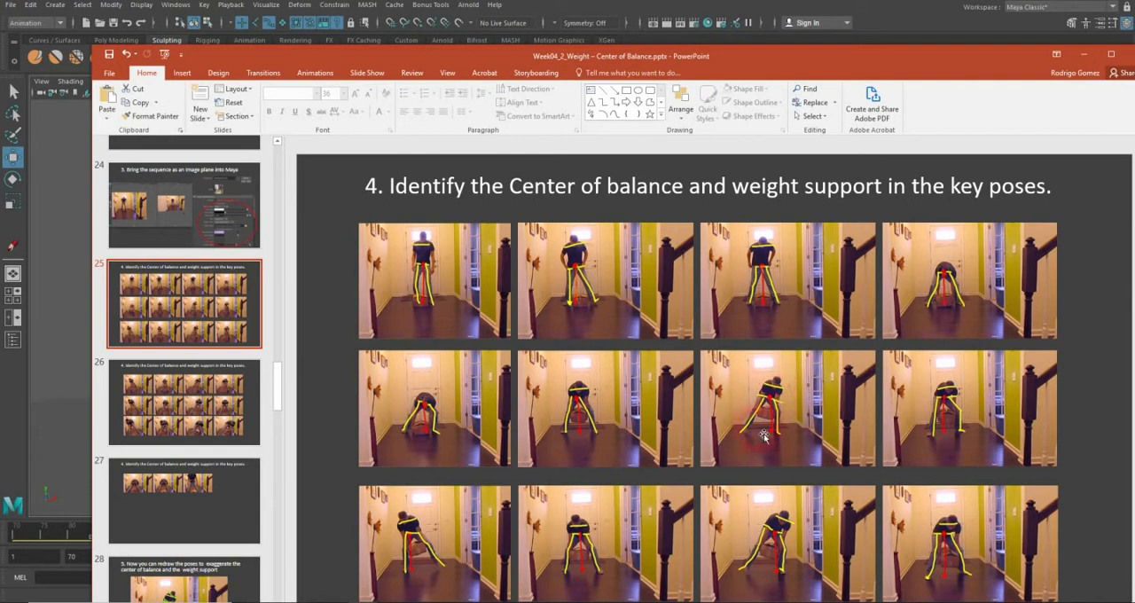
drag(494, 53, 1134, 55)
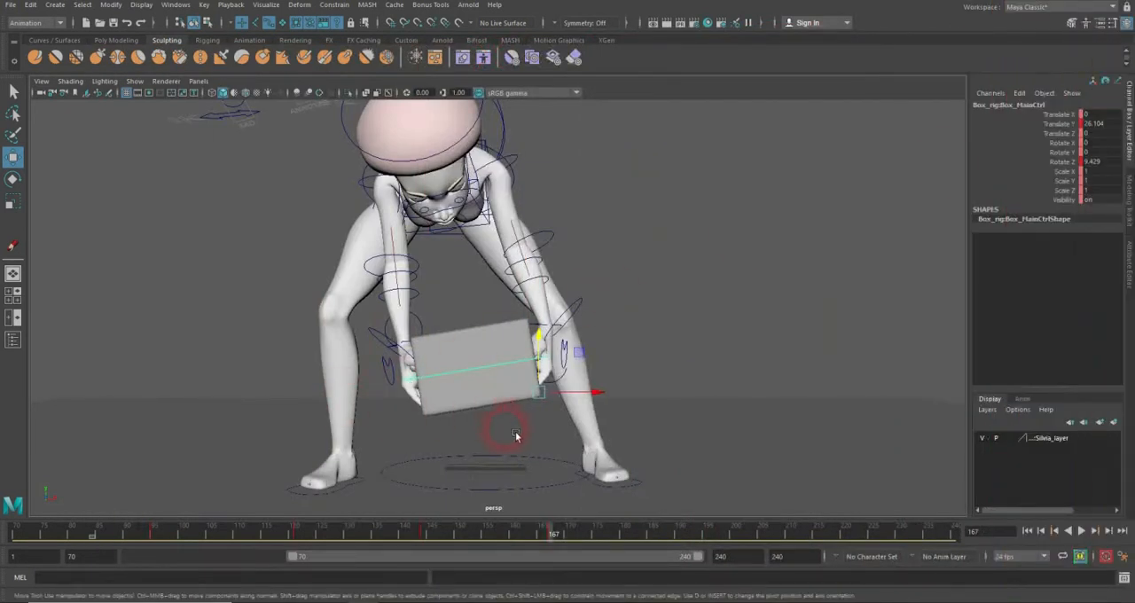
Step: Shift the box's main control sideways to Translate X -2.234 at frame 167 so it sits between the hands
drag(425, 535, 552, 536)
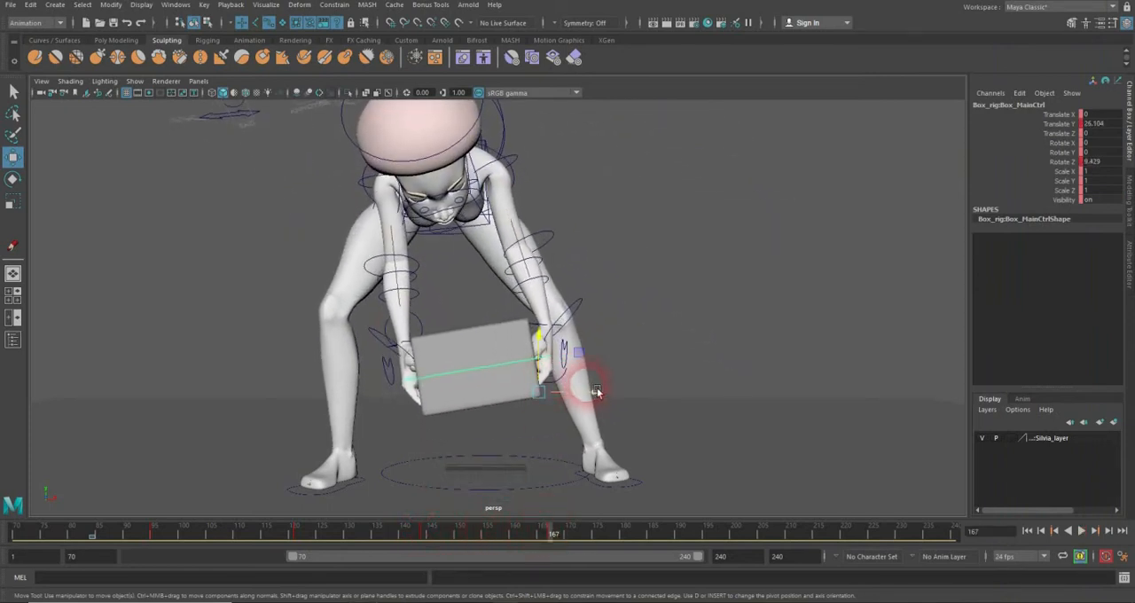
drag(583, 384, 590, 391)
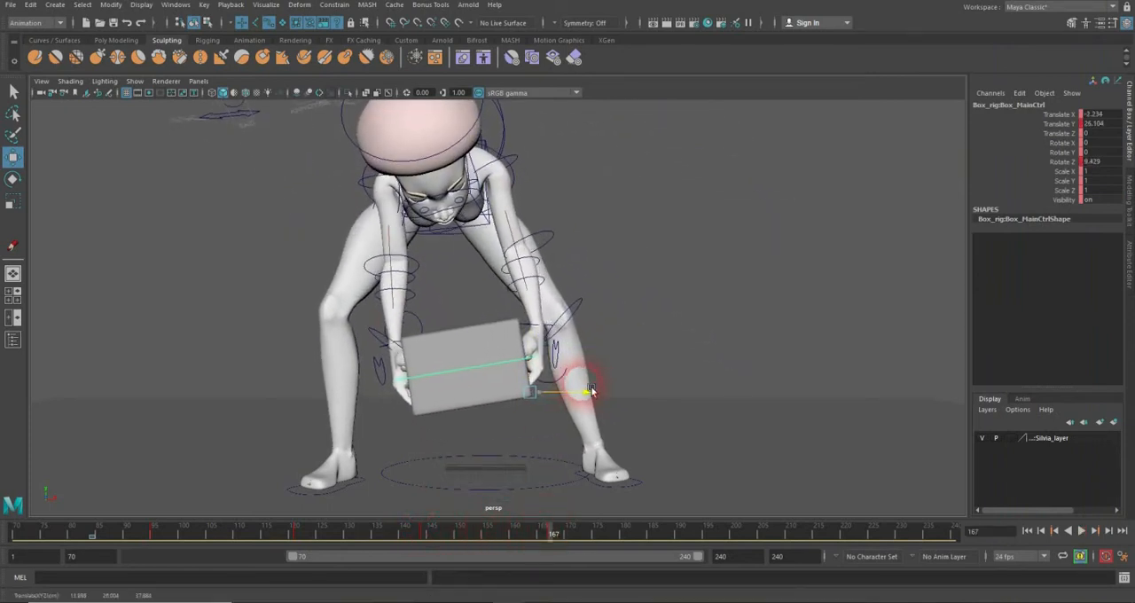
alt+drag(524, 190, 460, 171)
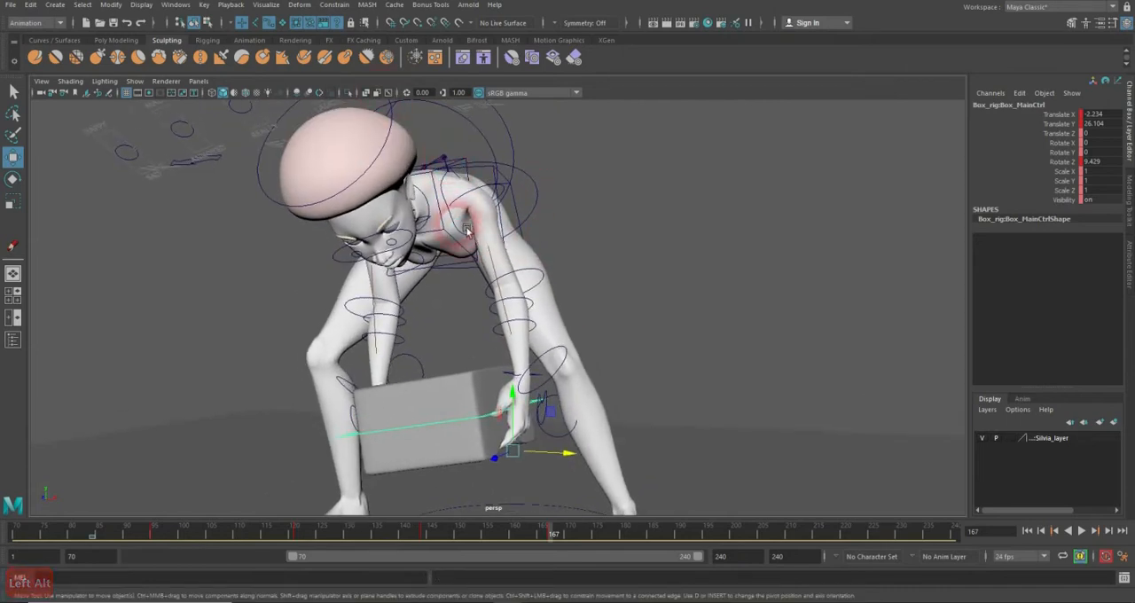
Step: Reposition the left clavicle control at frame 167, bringing its Translate Z to 4.093
click(464, 174)
drag(469, 168, 462, 184)
drag(481, 222, 494, 224)
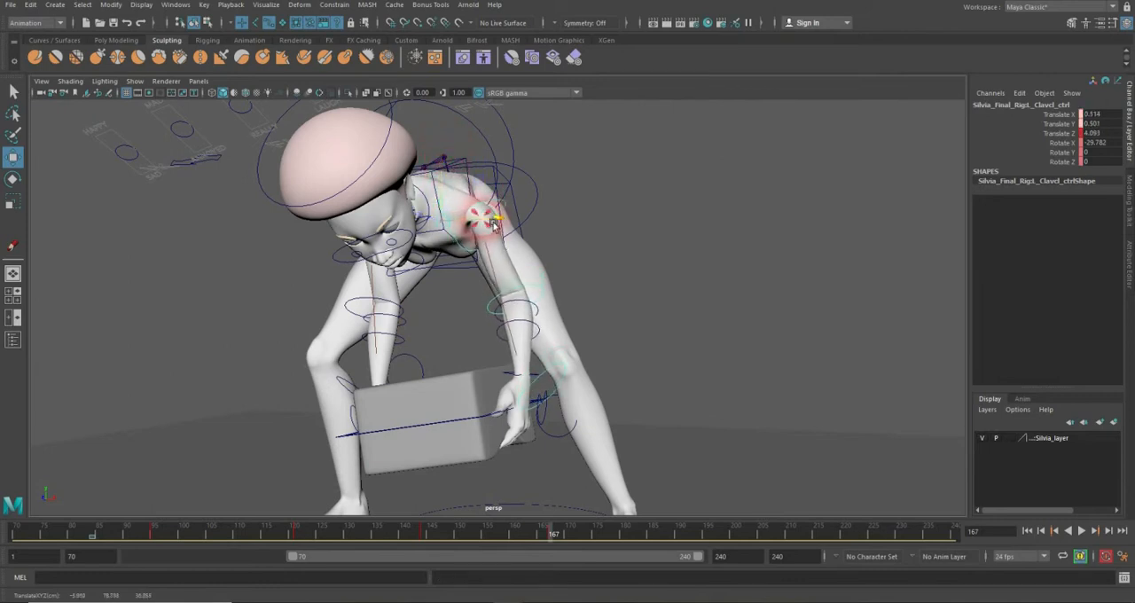
Step: Adjust the right clavicle control at frame 167 to Translate X 0.029, Y 0.324, Z 3.038 and Rotate X -57.888
alt+drag(426, 262, 475, 238)
click(471, 223)
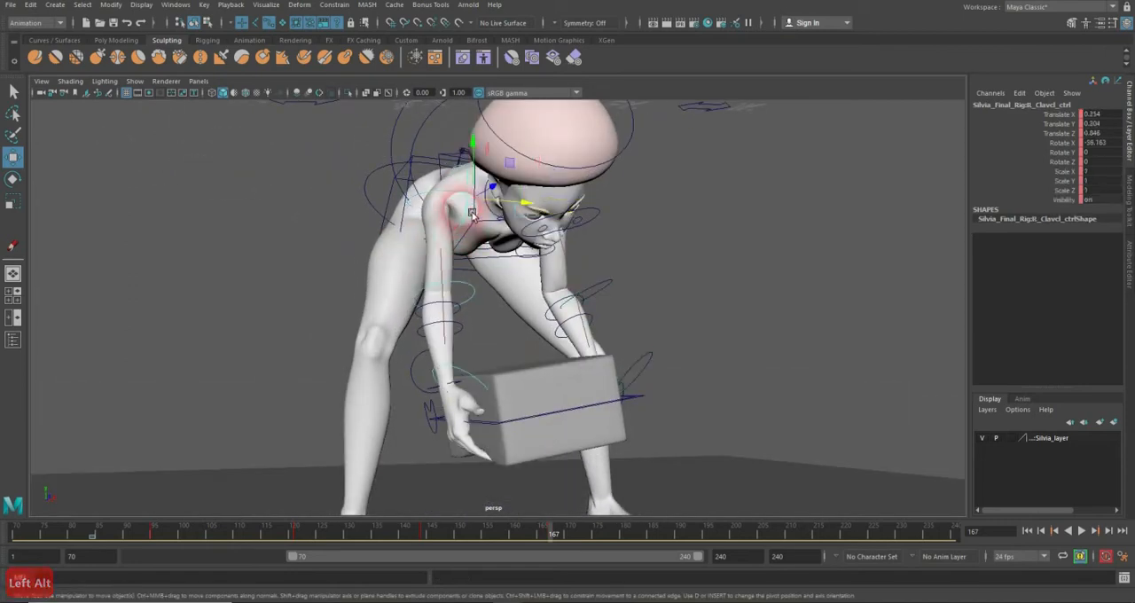
drag(485, 147, 487, 161)
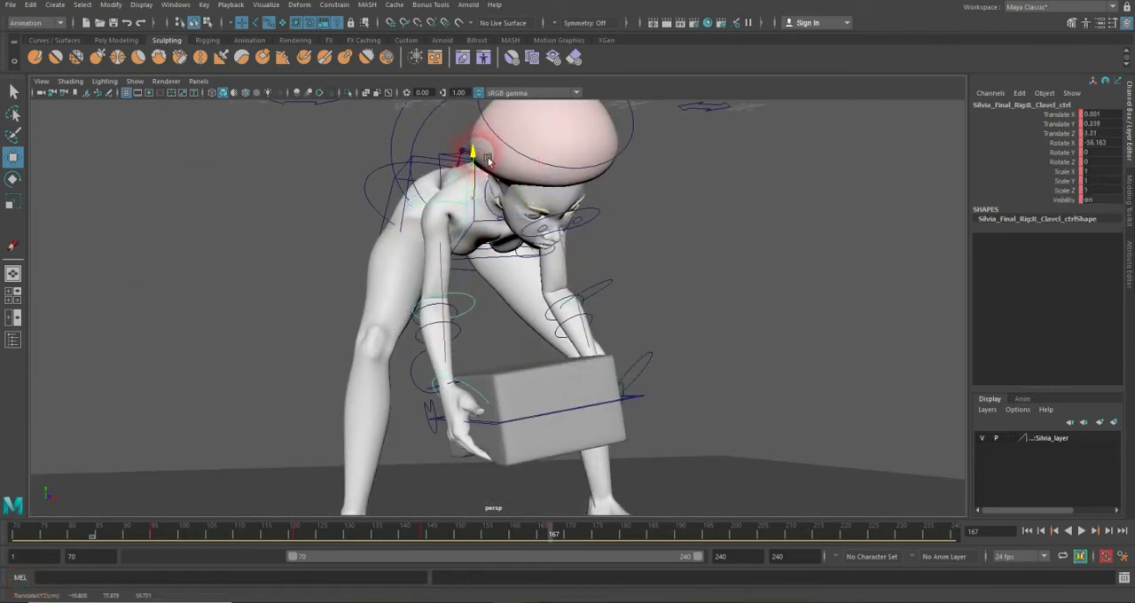
alt+drag(502, 202, 506, 233)
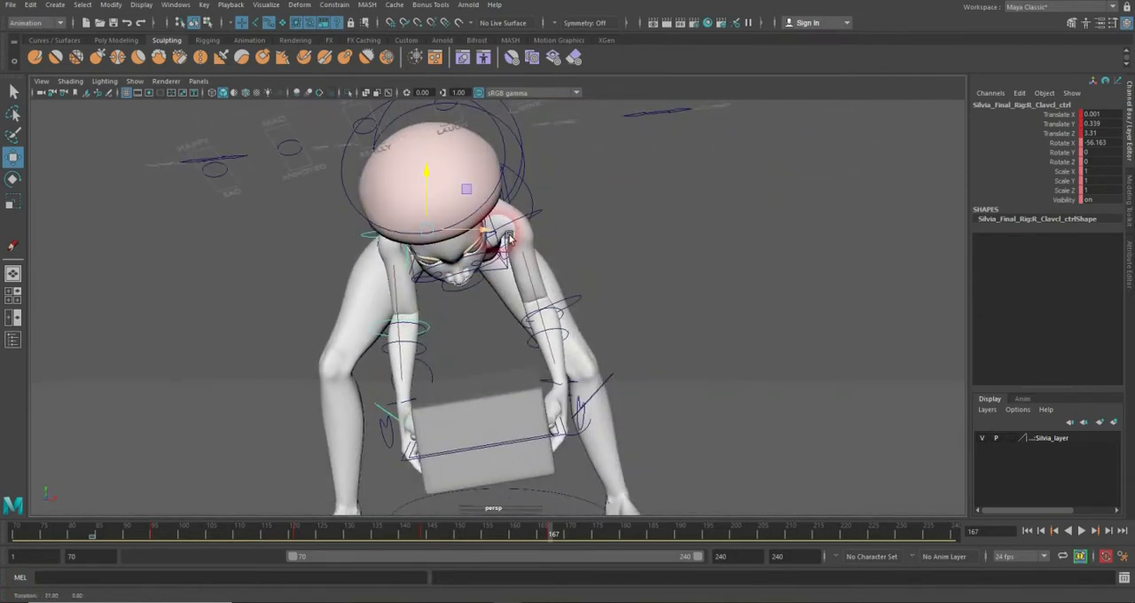
click(575, 438)
drag(554, 409, 610, 382)
click(636, 220)
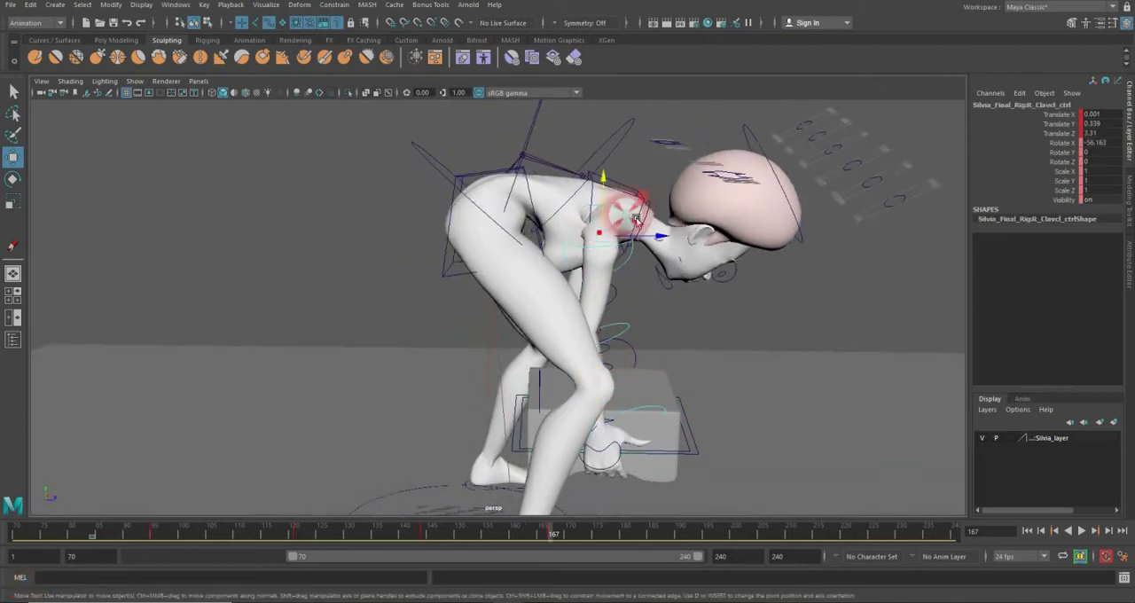
drag(624, 199, 620, 187)
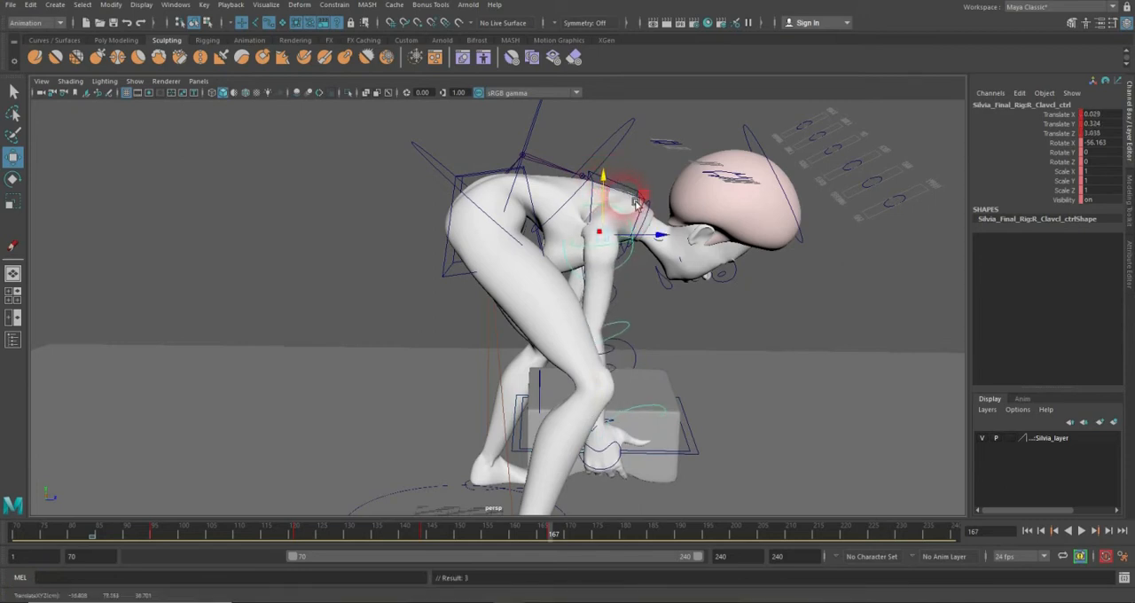
key(e)
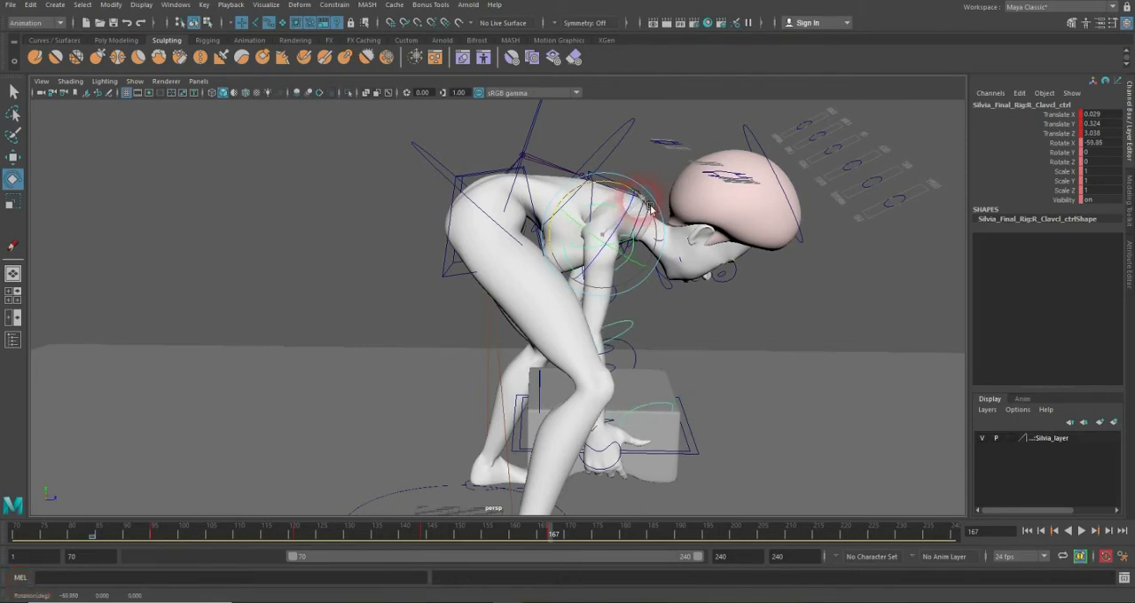
alt+drag(652, 209, 554, 274)
Step: Raise the box's main control to Translate Y 39.099 and tilt it to Rotate Z -14.652 at frame 186
drag(317, 549, 612, 535)
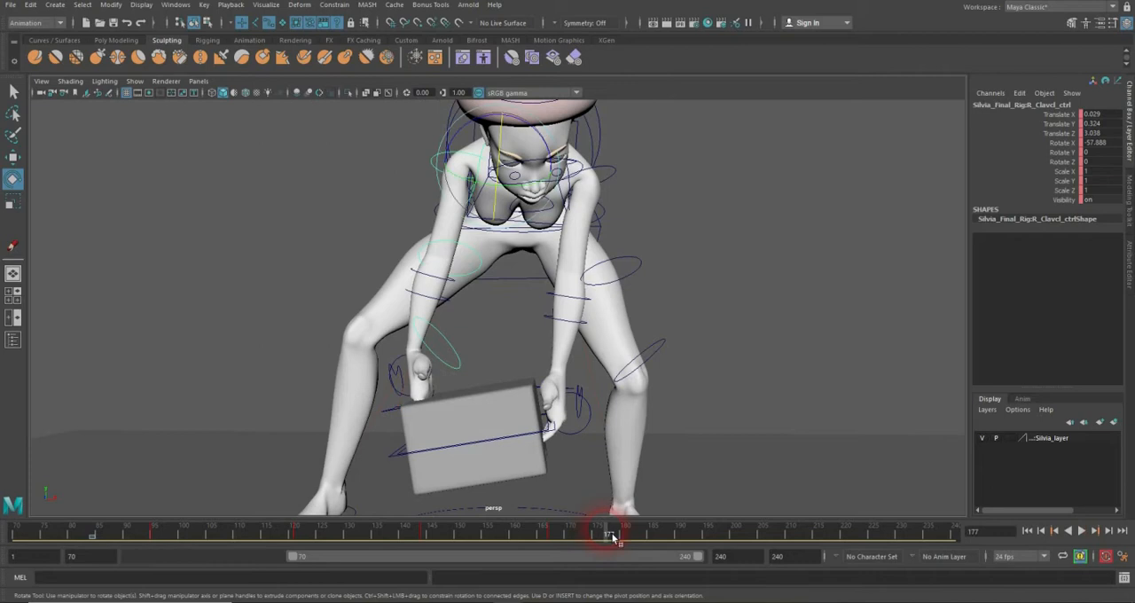
alt+drag(579, 355, 601, 205)
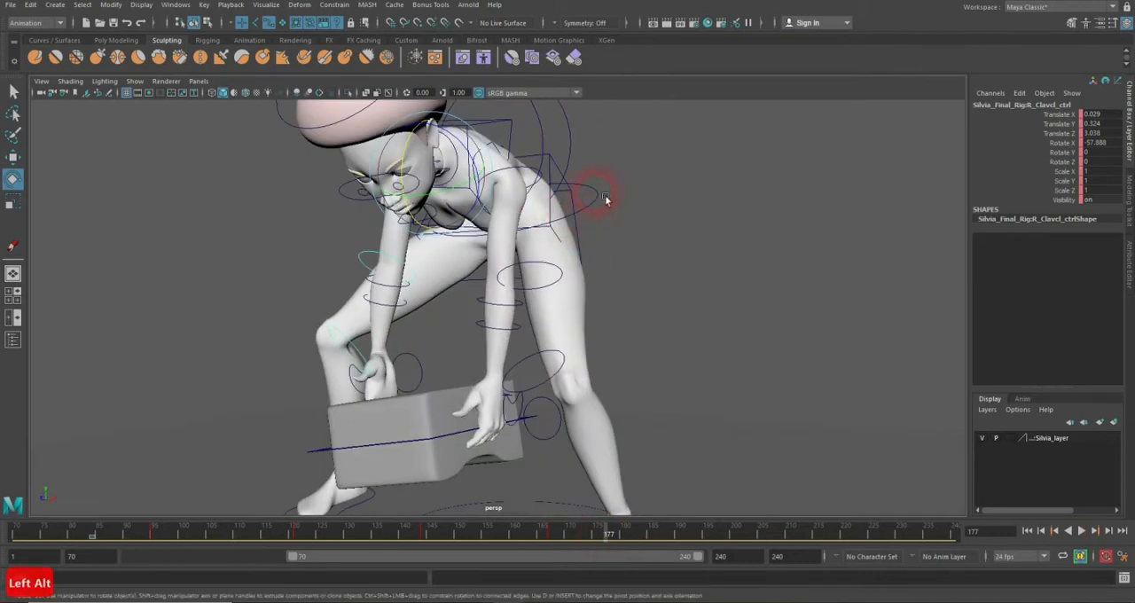
click(606, 198)
drag(655, 538, 663, 538)
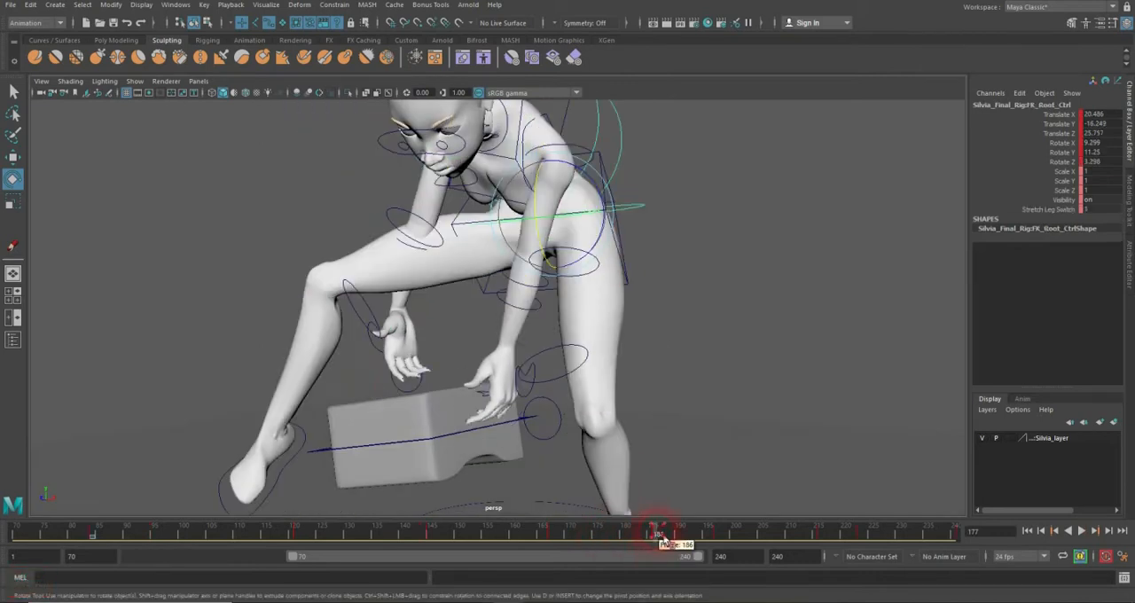
alt+drag(562, 460, 512, 438)
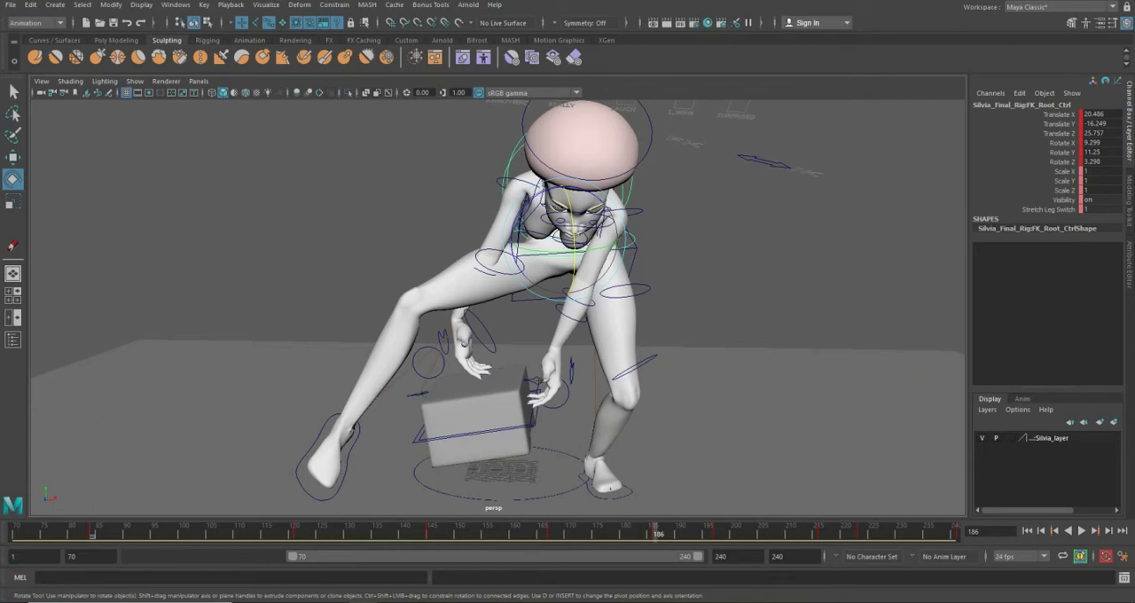
click(545, 432)
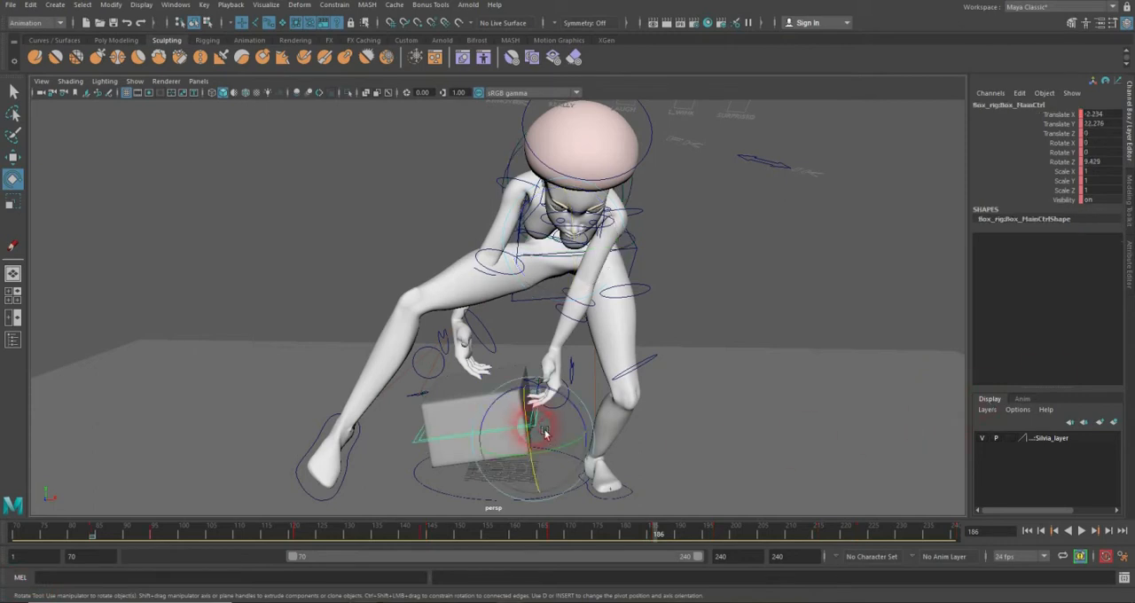
key(w)
click(539, 382)
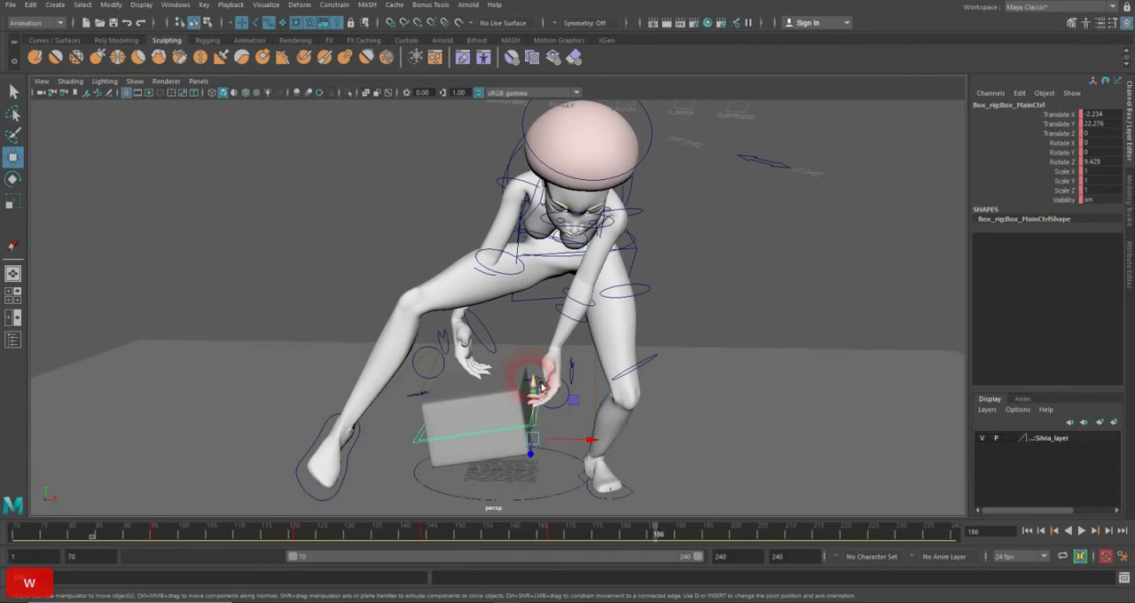
drag(541, 386, 671, 425)
key(e)
key(w)
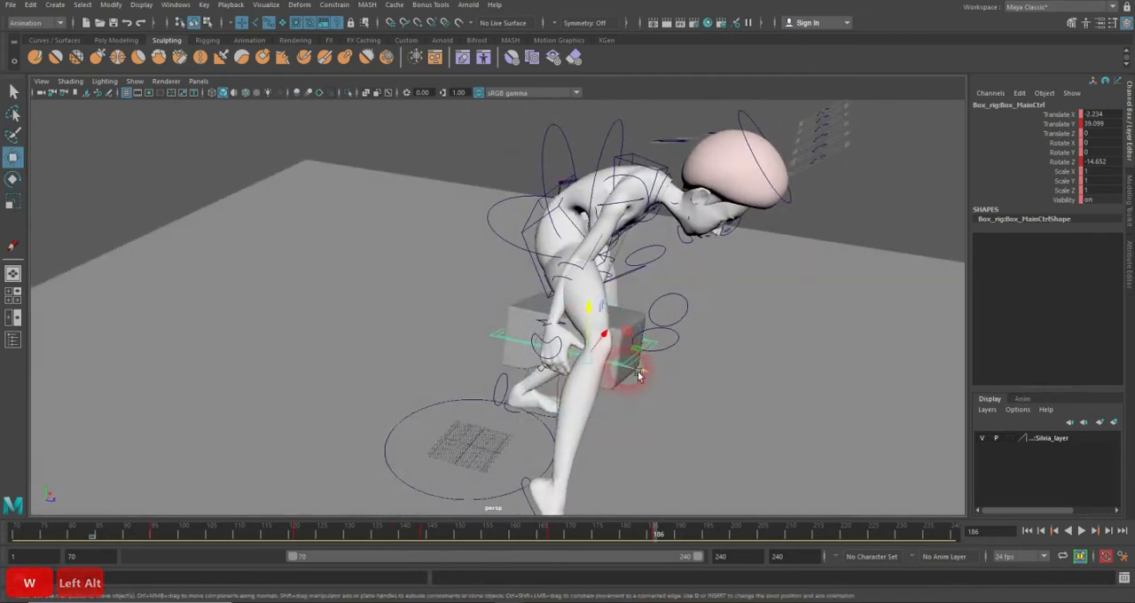
Step: Bring the box forward to Translate Z 23.502 at frame 186, lower it to Translate Y 37.002 and refine its tilt to Rotate Z -15.549
drag(639, 376, 668, 337)
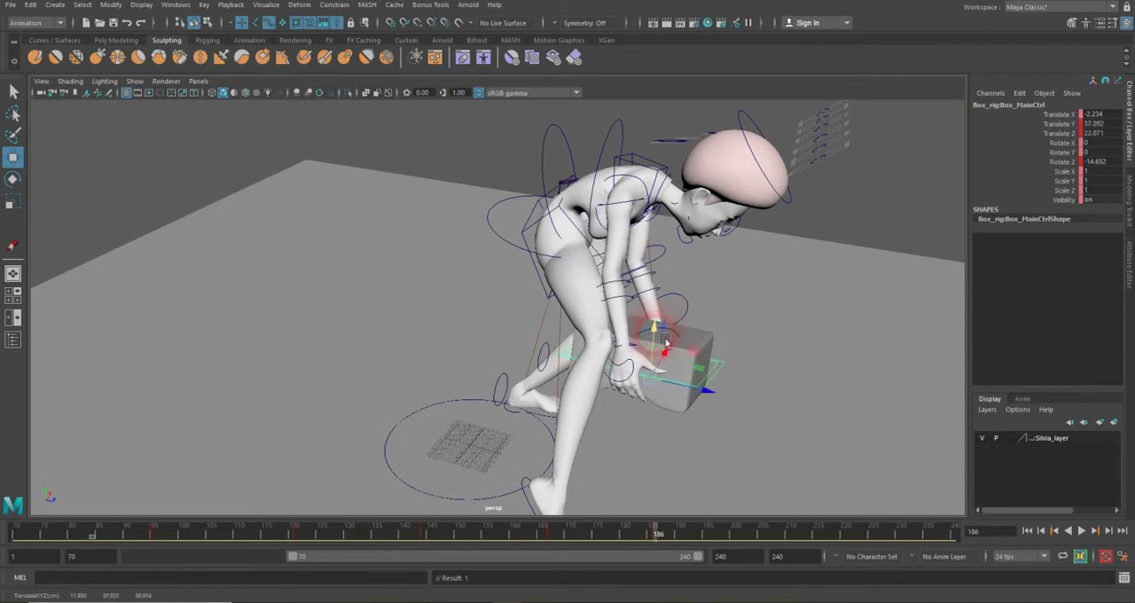
key(e)
drag(647, 373, 601, 393)
key(w)
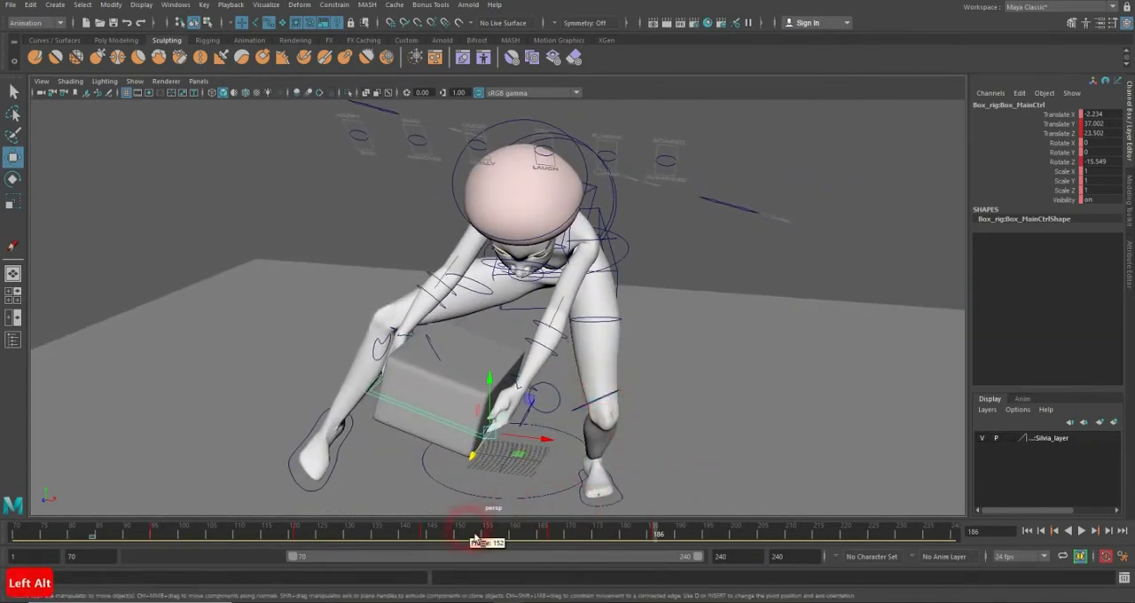
Step: Fit the box to the hands at frame 186 with Translate X 4.177 and Translate Y 34.479
drag(476, 540, 660, 536)
alt+drag(489, 353, 612, 436)
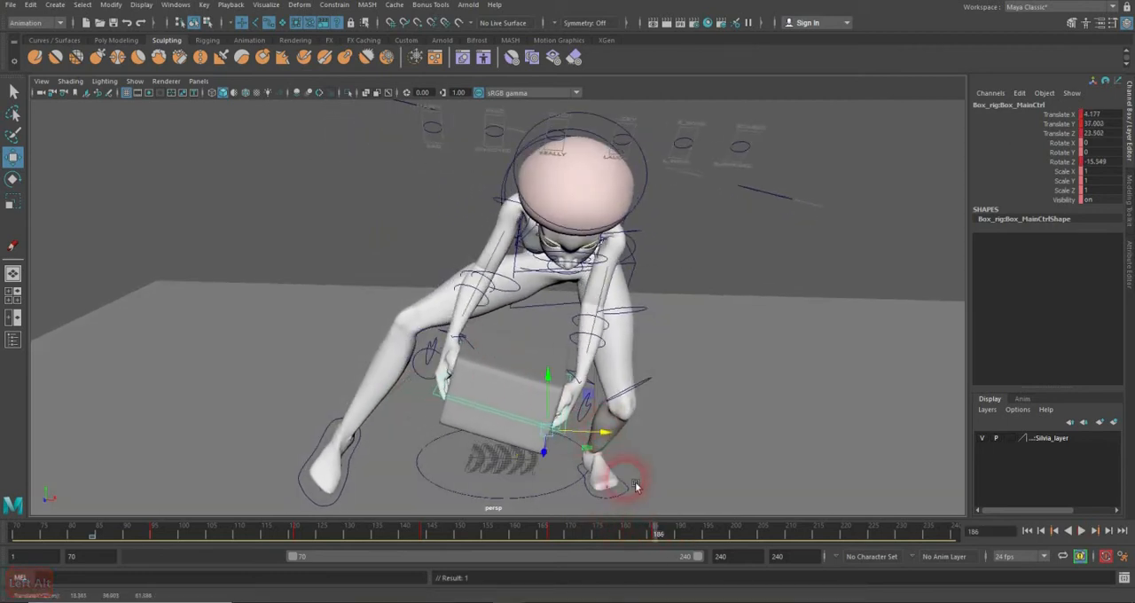
alt+drag(523, 372, 661, 360)
alt+drag(660, 399, 632, 353)
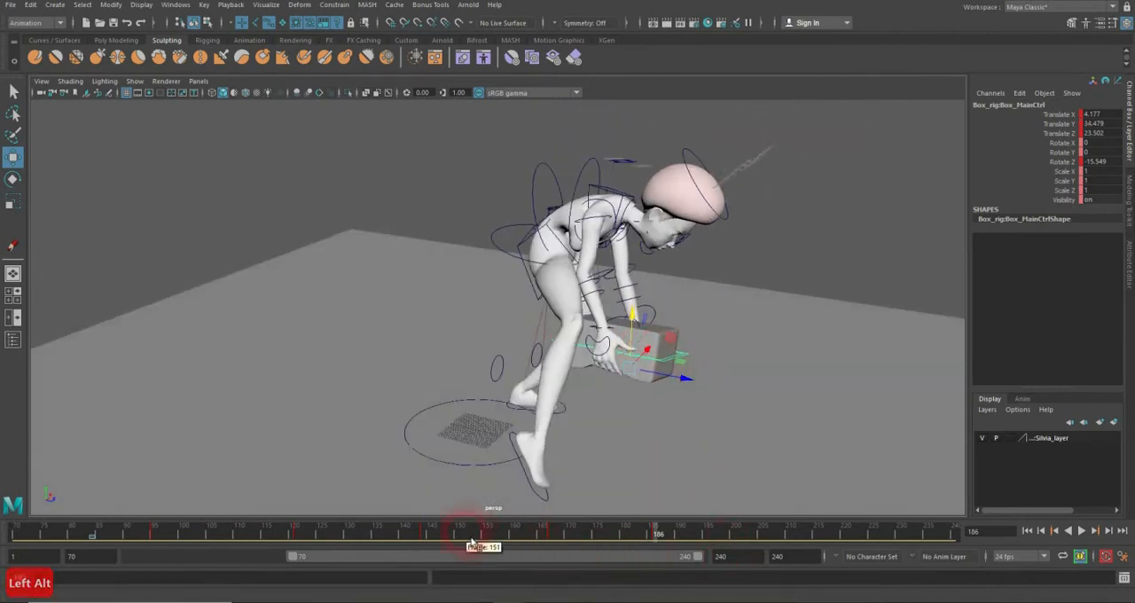
drag(471, 540, 660, 542)
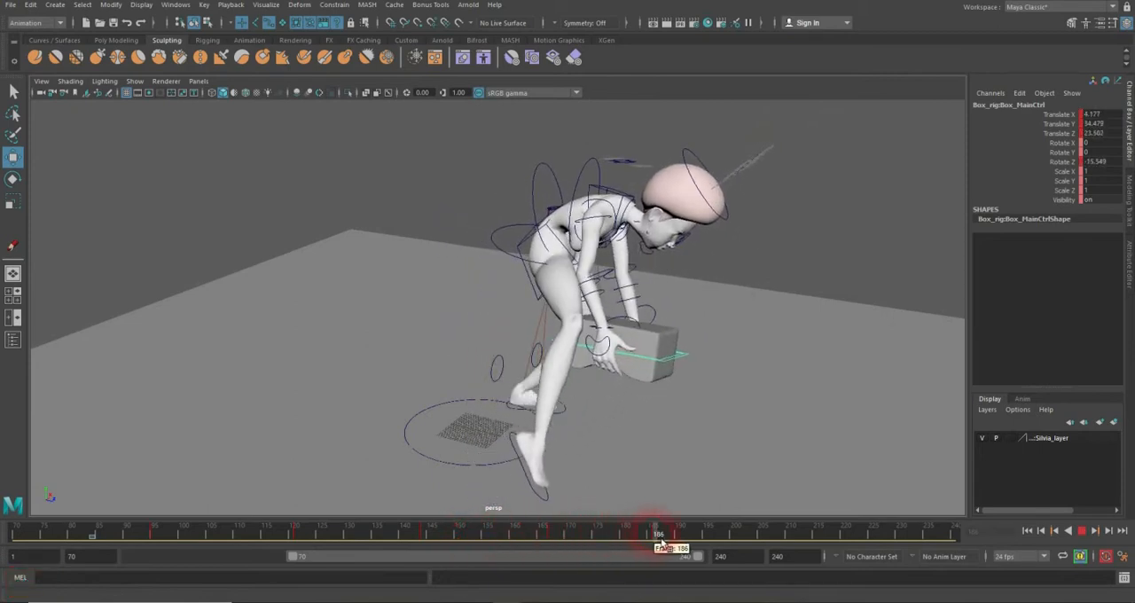
Step: Set a key on the character's hip Root_Ctrl at frame 167
click(532, 246)
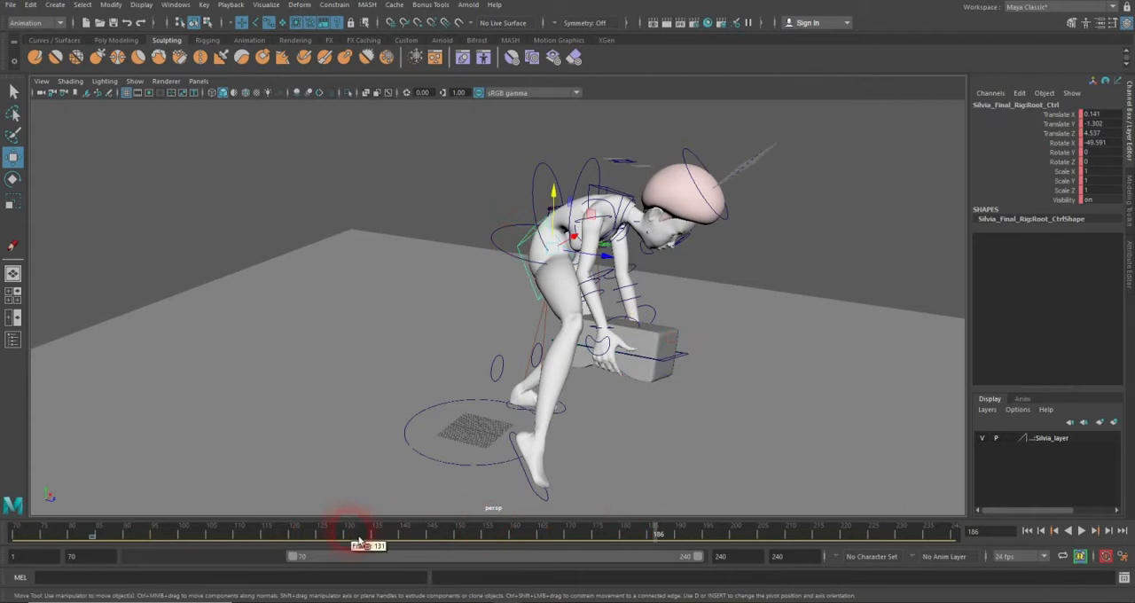
click(510, 241)
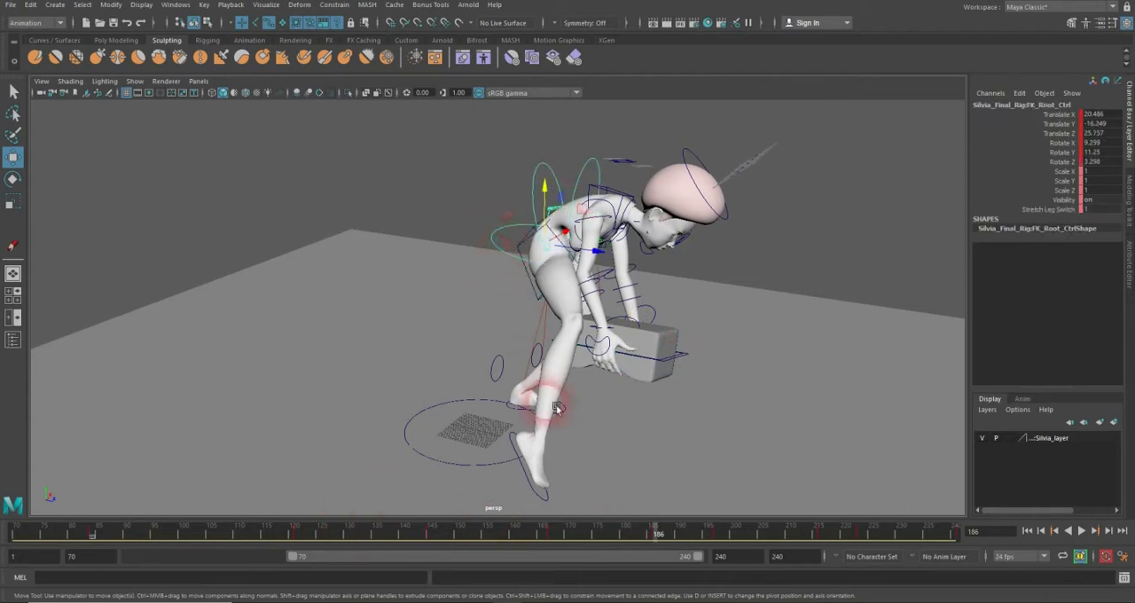
drag(431, 535, 557, 537)
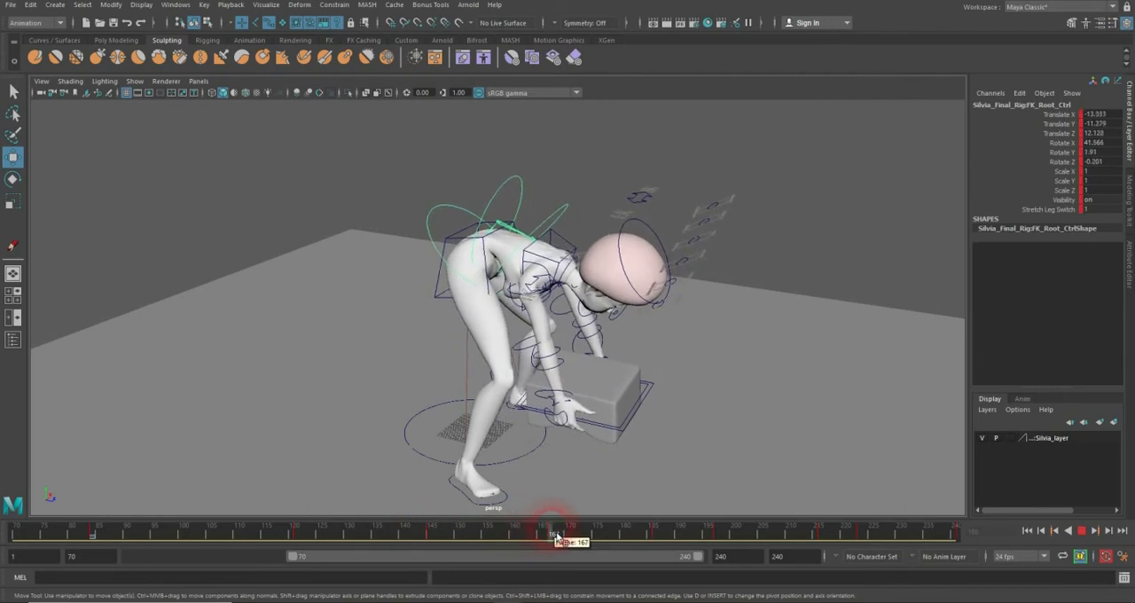
click(449, 301)
click(543, 528)
key(s)
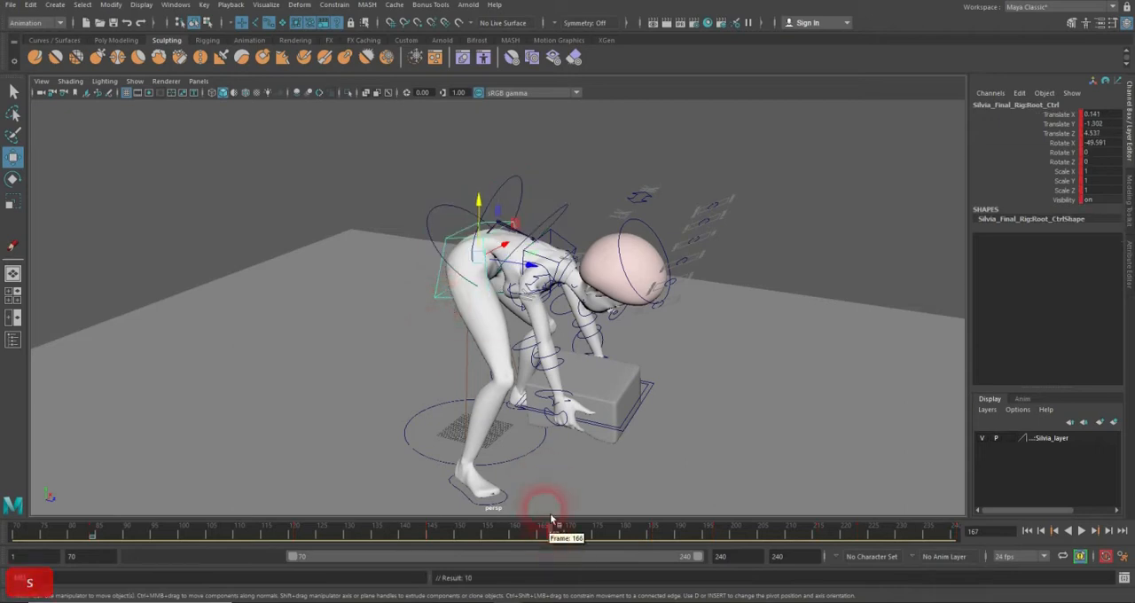
Step: Pose the hip Root_Ctrl at frame 186 with Rotate X -15.824 and Translate X 1.04, Y -2.033, Z 0.075
click(558, 381)
click(672, 537)
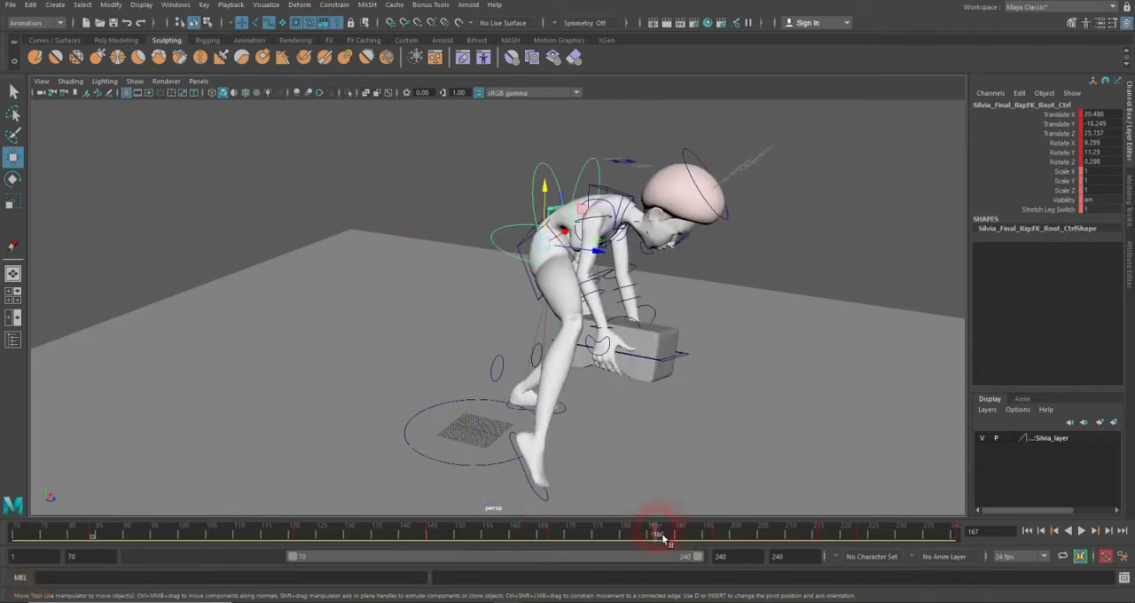
click(612, 395)
click(536, 261)
click(530, 245)
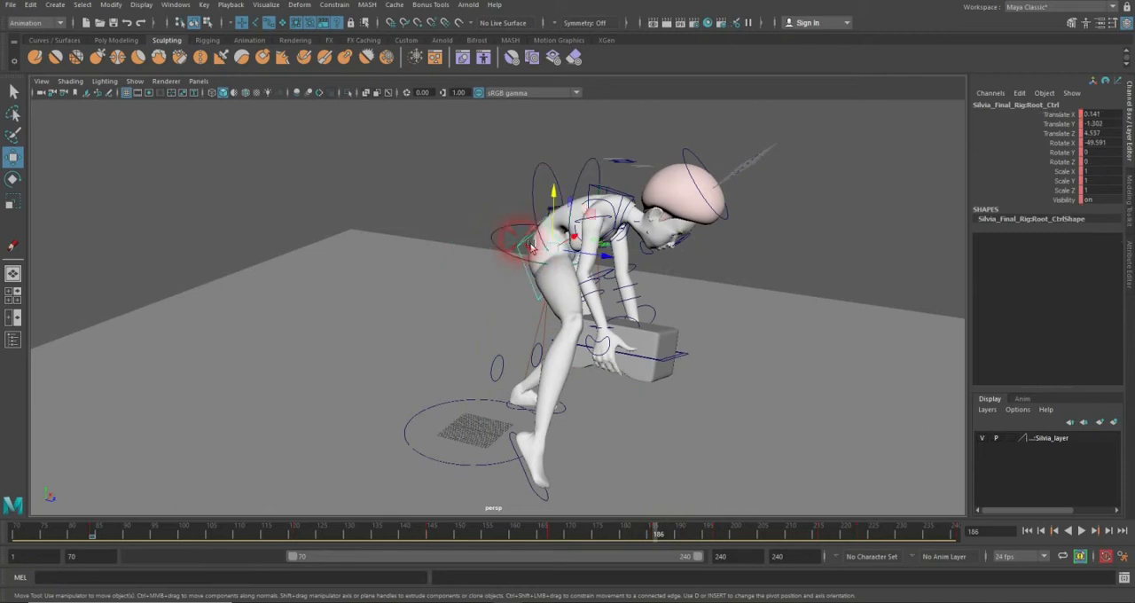
key(e)
drag(595, 215, 608, 260)
key(w)
drag(517, 539, 714, 537)
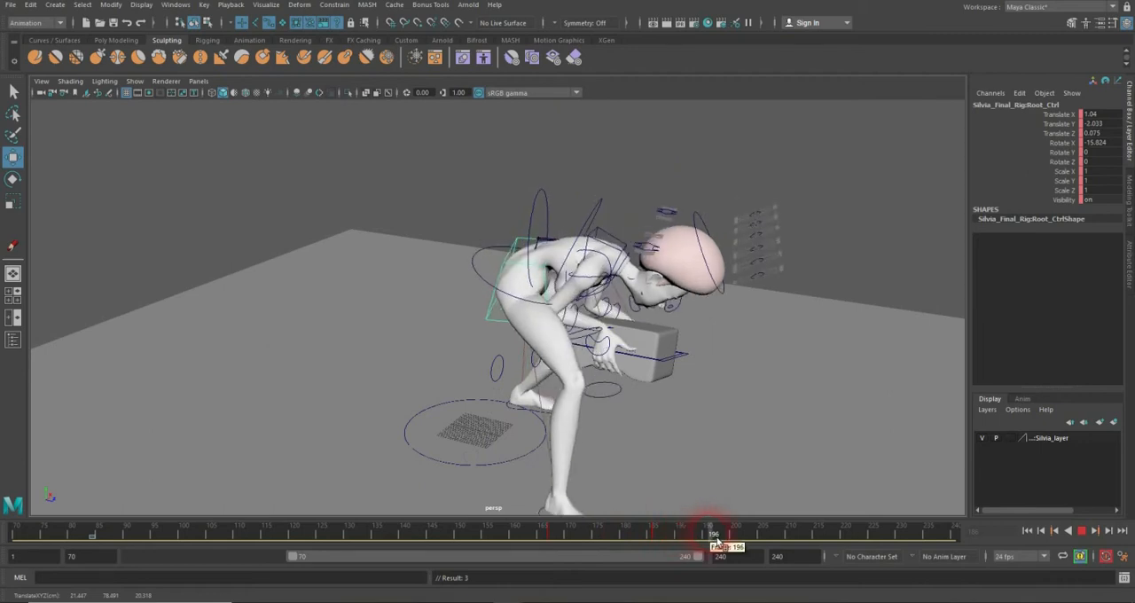
Step: Tilt the box's main control to Rotate Z 6.797 and lower it to Translate Y 27.038 at frame 197
click(501, 254)
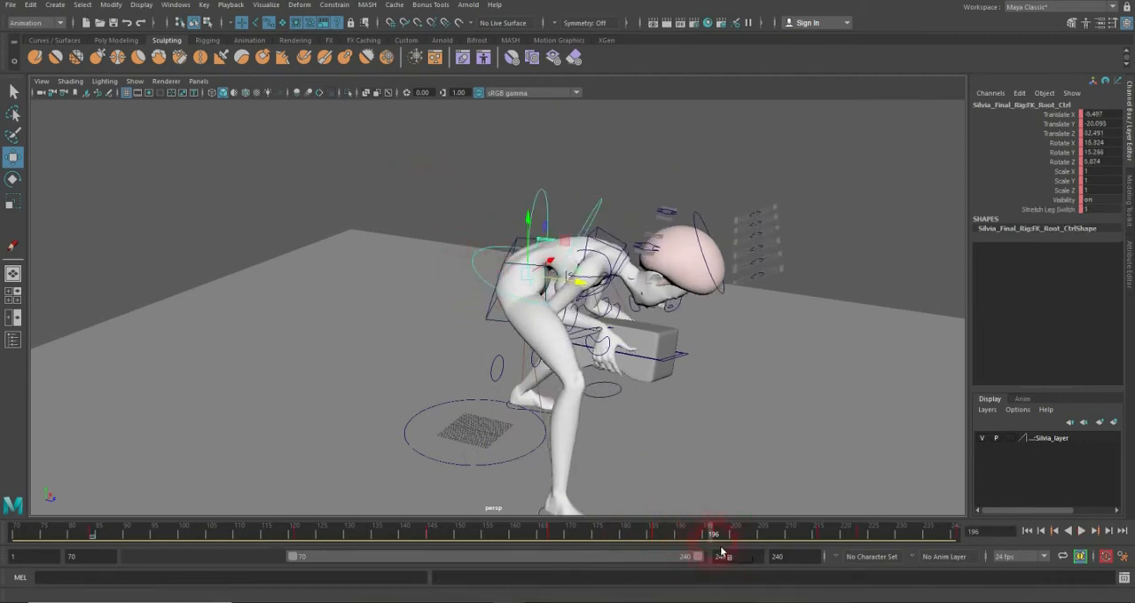
drag(723, 540, 659, 540)
alt+drag(676, 451, 578, 442)
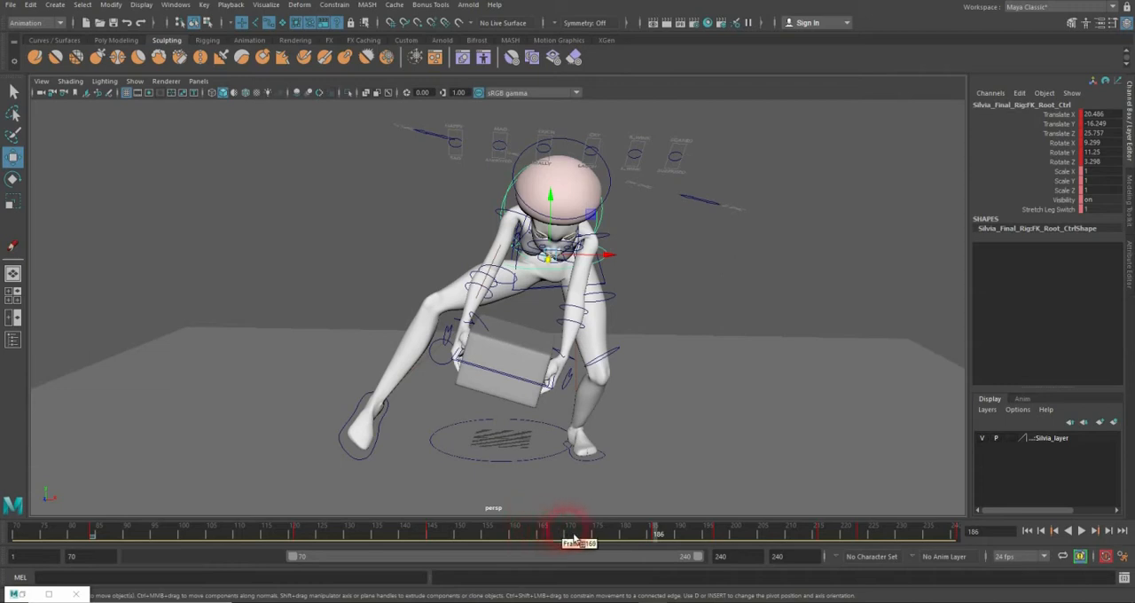
drag(554, 541, 723, 557)
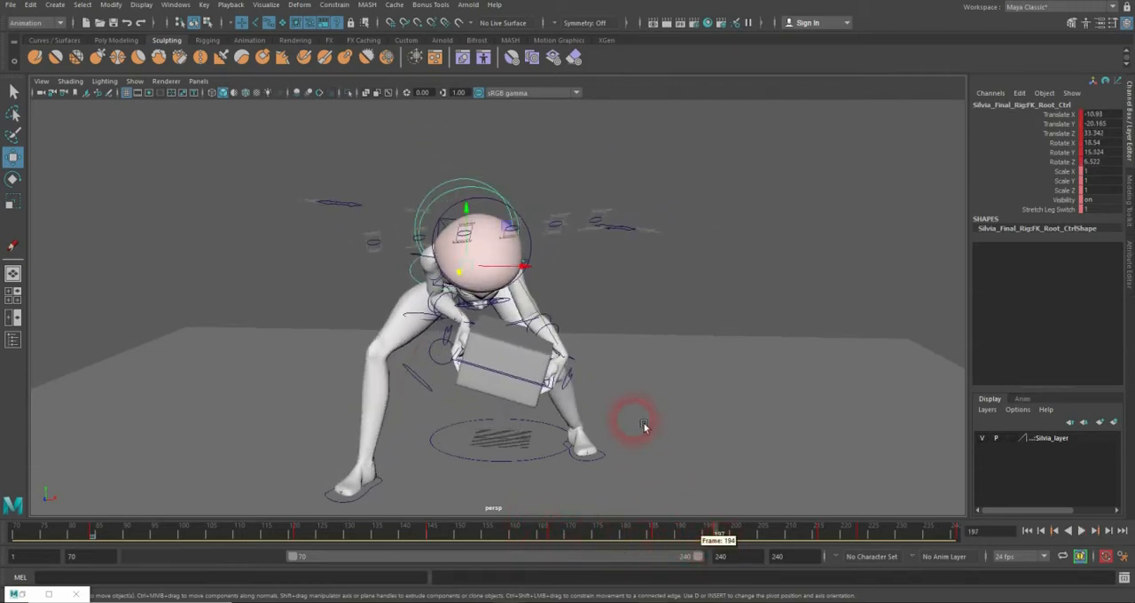
click(567, 394)
key(e)
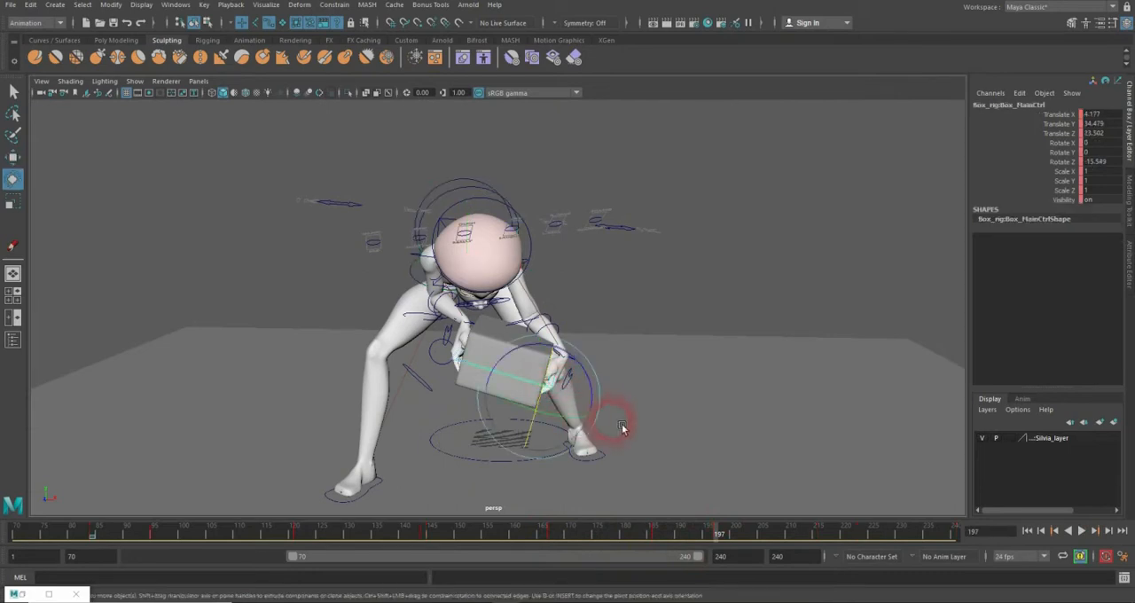
drag(590, 373, 407, 398)
key(w)
key(e)
key(w)
key(e)
key(w)
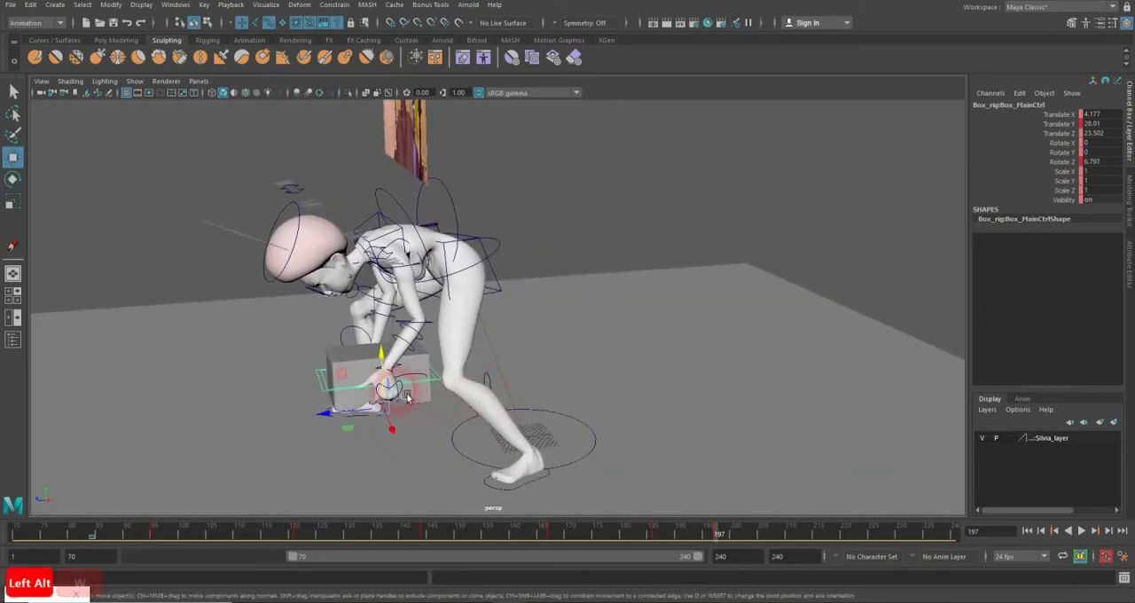
drag(382, 357, 383, 360)
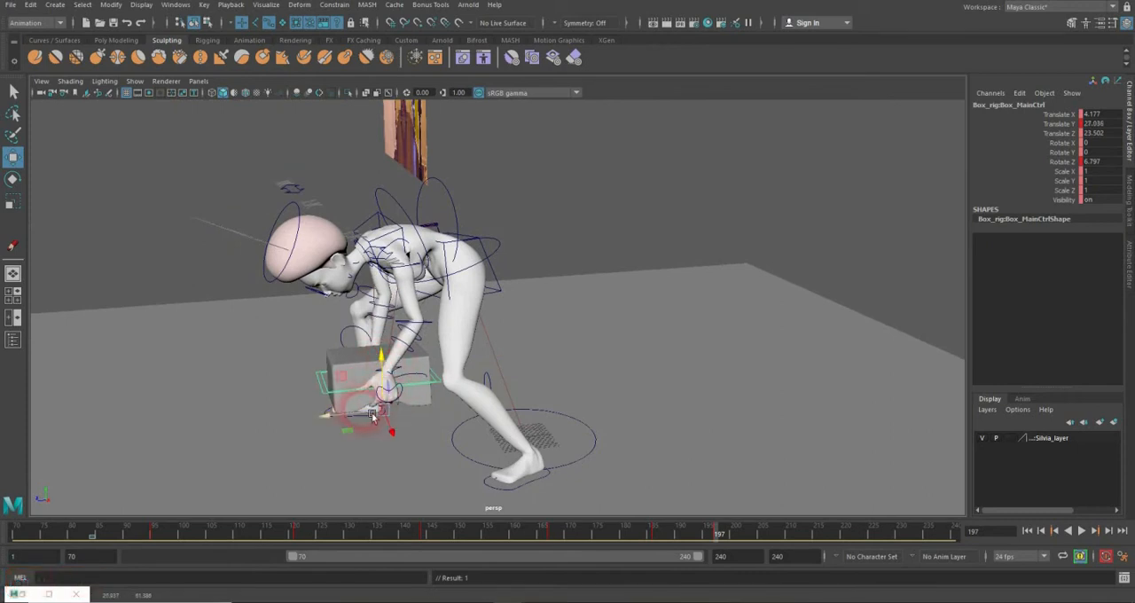
Step: Refine the box's fit in the hands at frame 197 with Translate Y 27.383, Translate Z 19.933 and Rotate Z 4.947
drag(372, 417, 596, 359)
key(e)
key(w)
key(e)
key(w)
key(e)
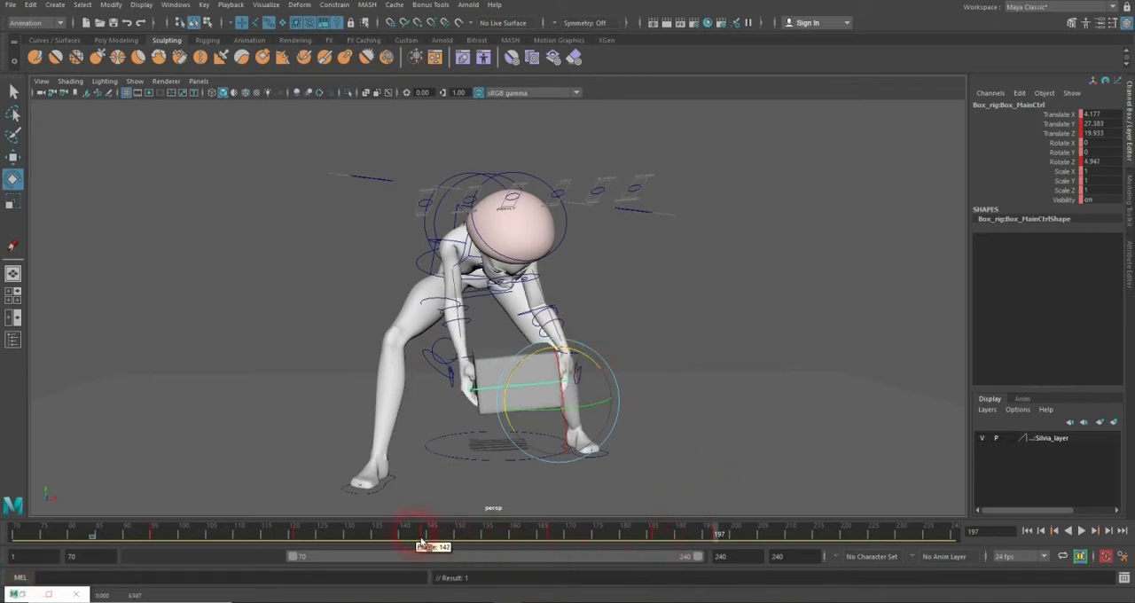
Step: Scrub through the lift and go to the hip FK_Root_Ctrl's keyed pose at frame 216
drag(352, 544, 383, 543)
drag(459, 538, 525, 535)
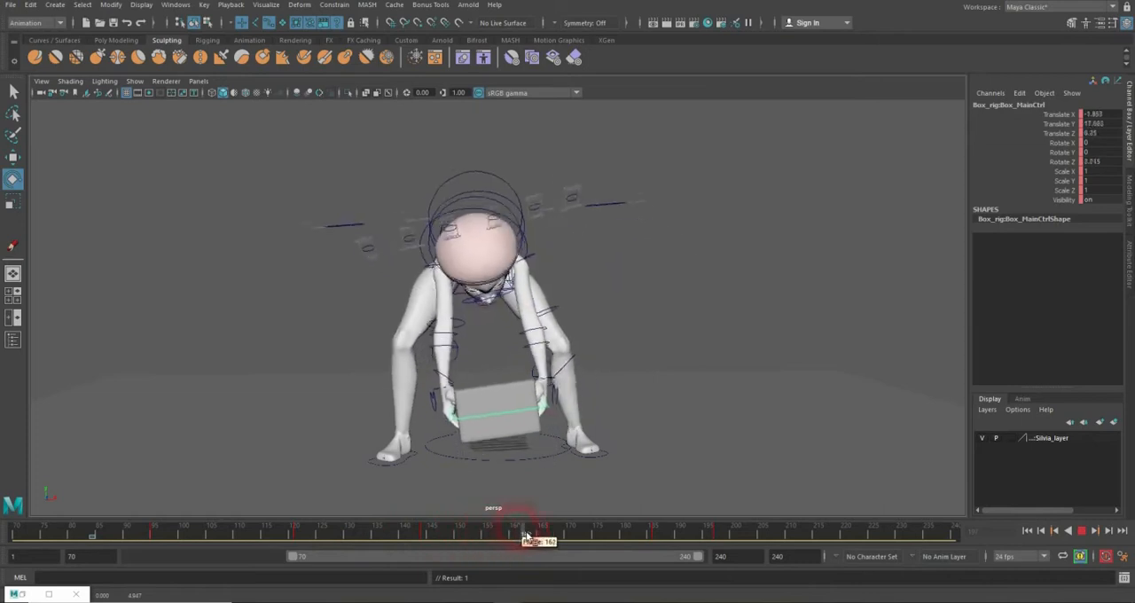
drag(636, 533, 824, 537)
click(399, 268)
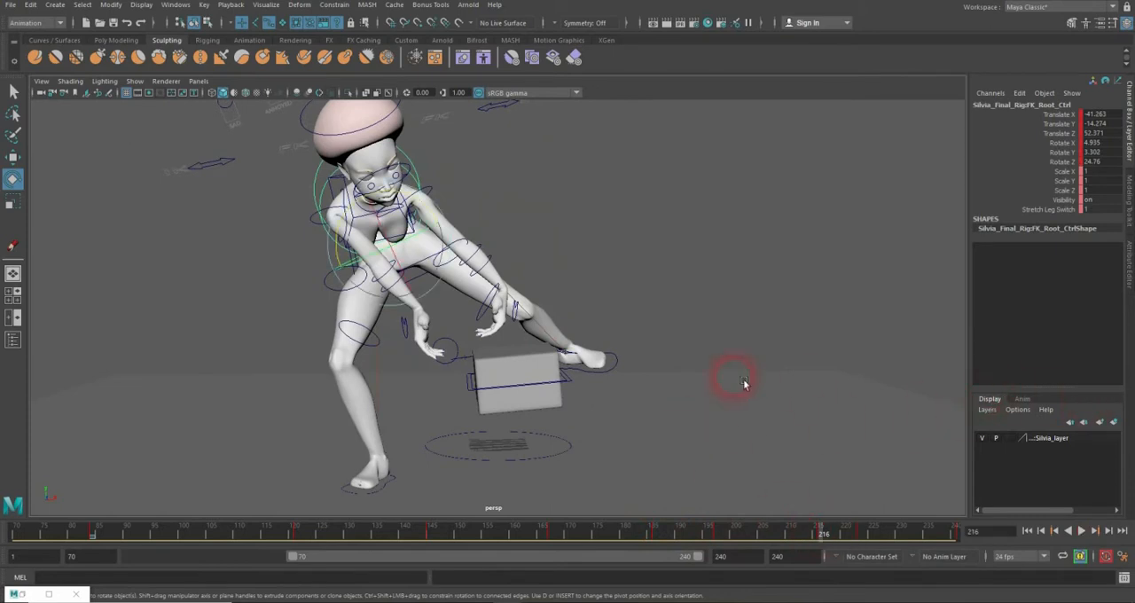
Step: Bring the box's main control up to the hands at frame 216 with Translate X -20.191, Y 45.602, Z 32.257 and Rotate Z 14.801
click(584, 390)
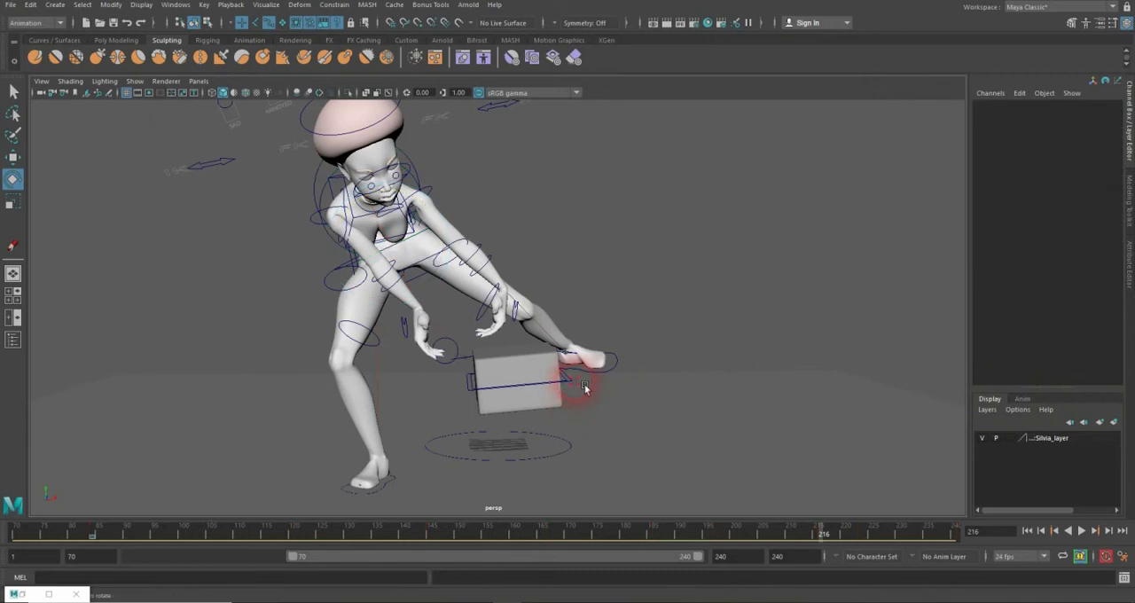
click(580, 387)
key(w)
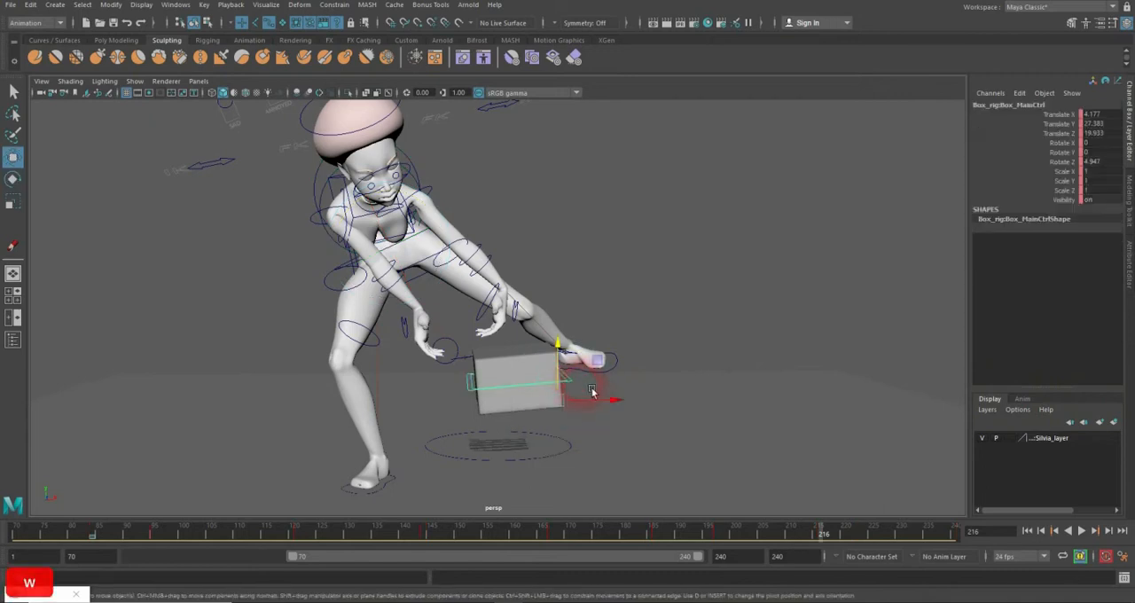
drag(571, 399, 489, 272)
key(e)
key(w)
mouse_move(533, 339)
alt+mouse_down()
mouse_move(471, 357)
mouse_move(309, 356)
mouse_move(397, 351)
mouse_move(499, 314)
mouse_move(526, 331)
mouse_move(504, 348)
mouse_move(519, 340)
alt+mouse_up()
key(e)
key(w)
key(e)
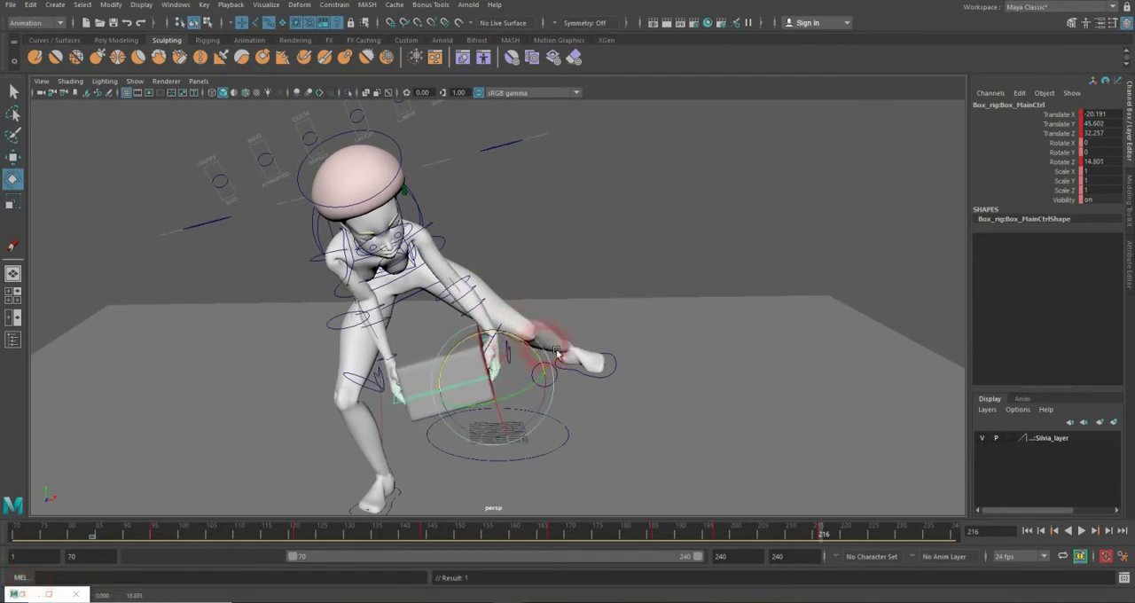
Step: Fine-tune the box between the hands at frame 216 to Translate X -20.536, Translate Y 45.796 and Rotate Z 18.362
key(w)
drag(560, 382, 554, 386)
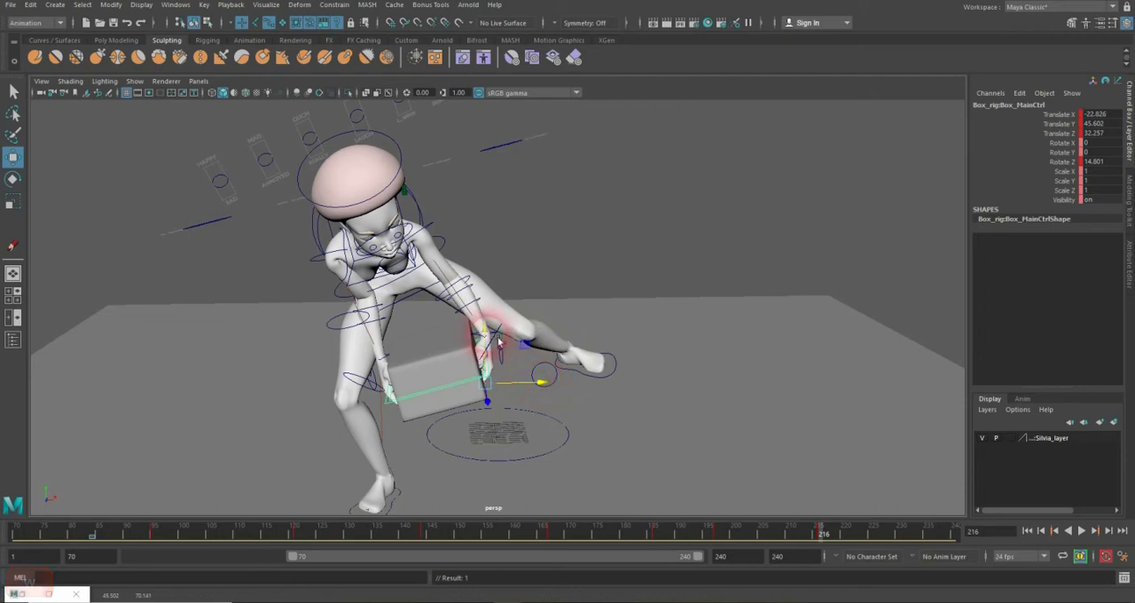
drag(493, 338, 557, 387)
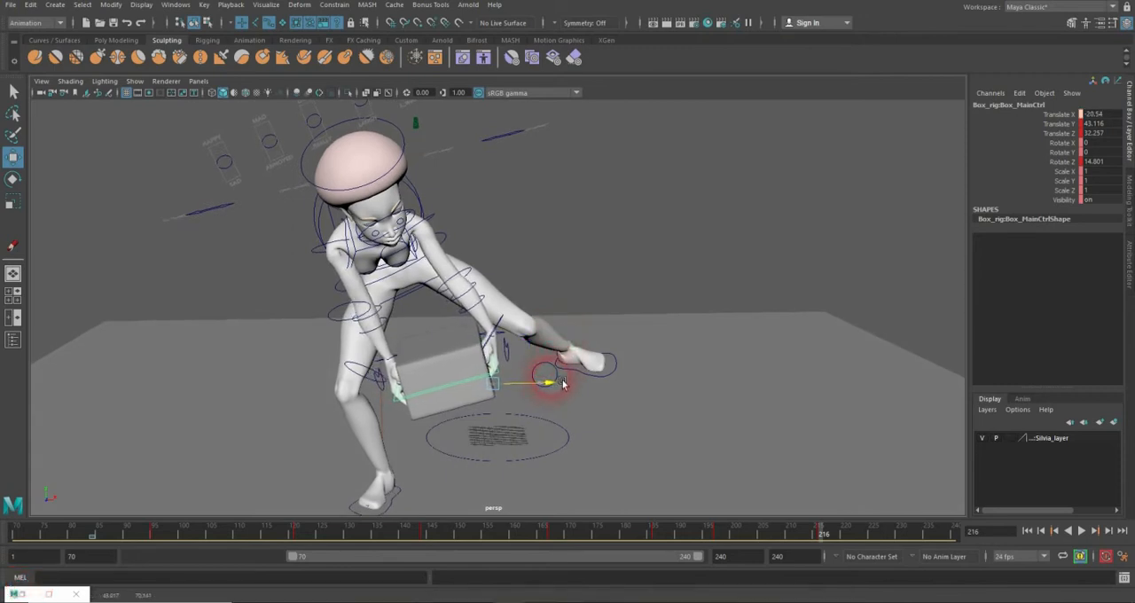
key(e)
drag(533, 346, 505, 355)
key(w)
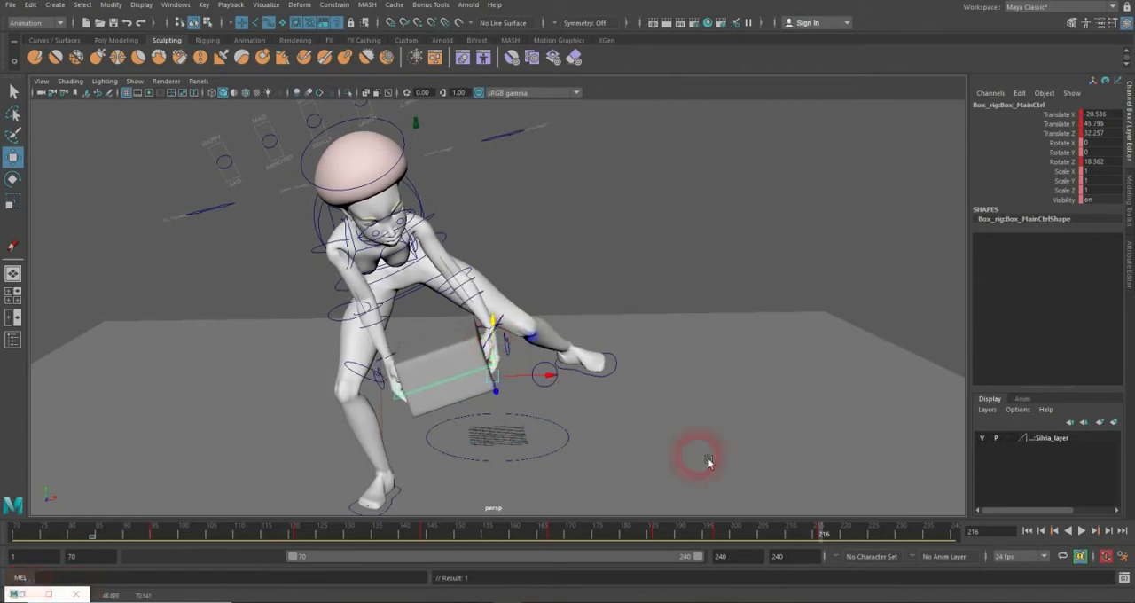
Step: Select the hip FK_Root_Ctrl and go to its keyed pose at frame 223
drag(647, 542, 872, 524)
alt+drag(656, 346, 456, 256)
click(456, 256)
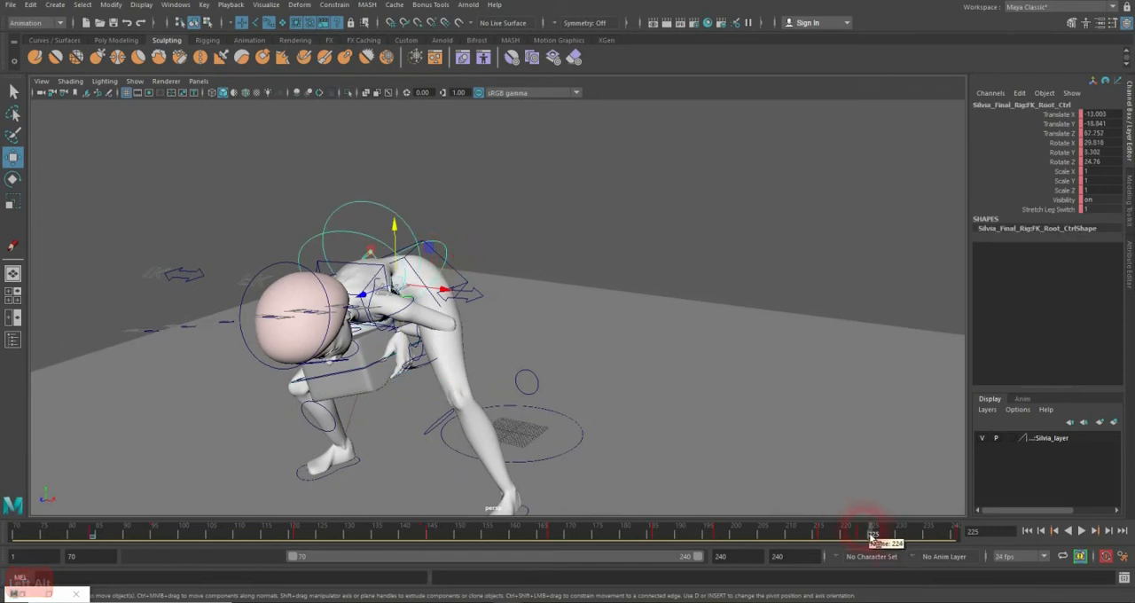
drag(871, 533, 861, 534)
alt+drag(563, 393, 603, 379)
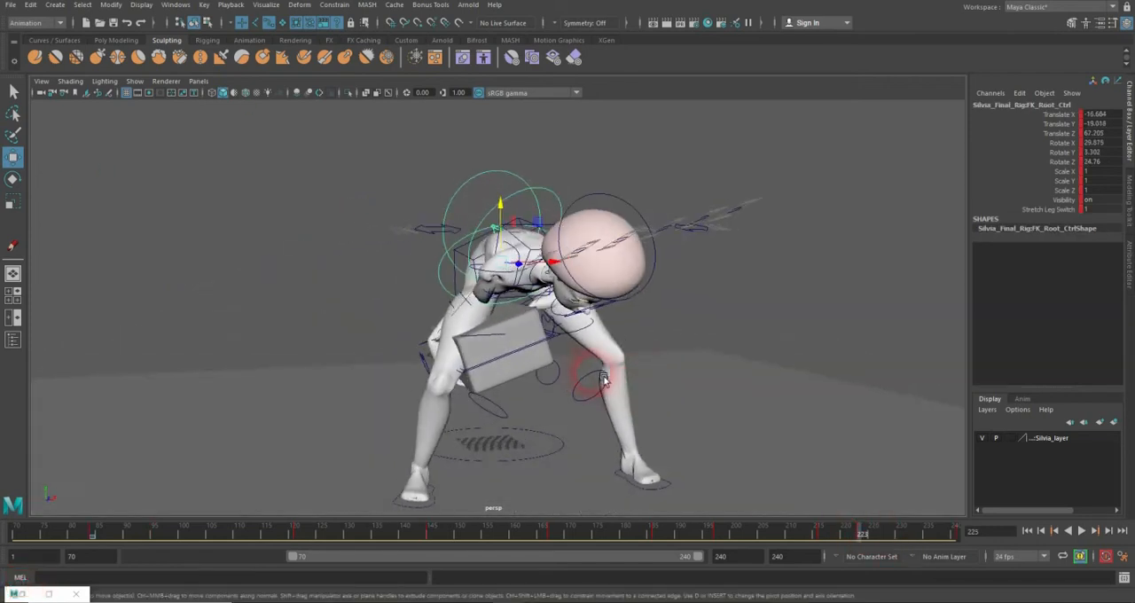
Step: Lower the box's main control at frame 223 to Translate Y 28.652, with Translate Z 43.026 and Rotate Z 2.85
click(557, 319)
alt+drag(572, 328, 687, 362)
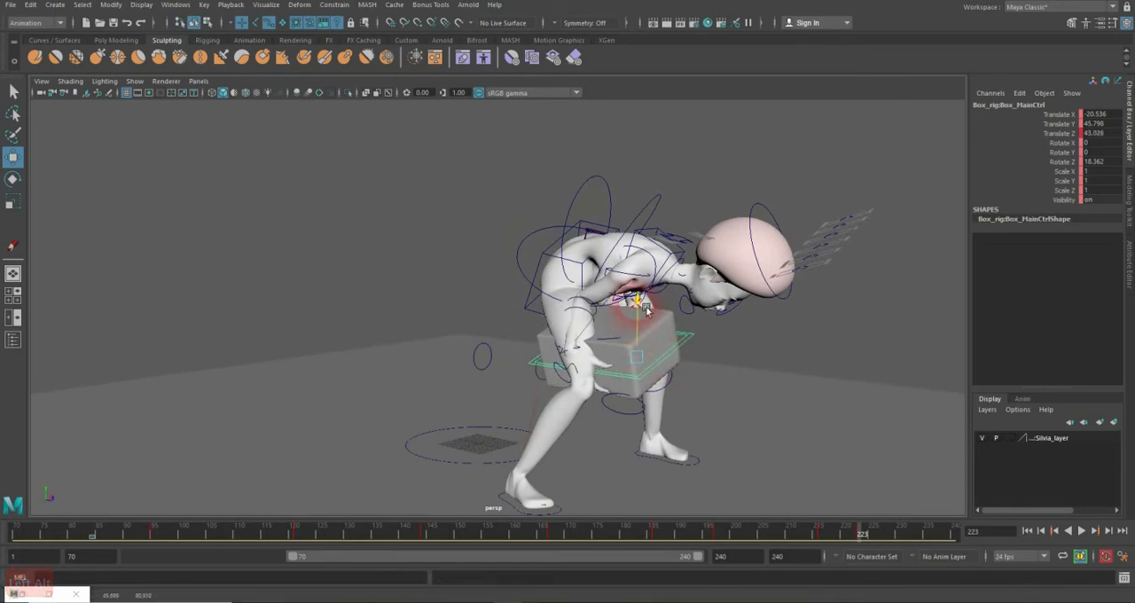
drag(647, 307, 691, 409)
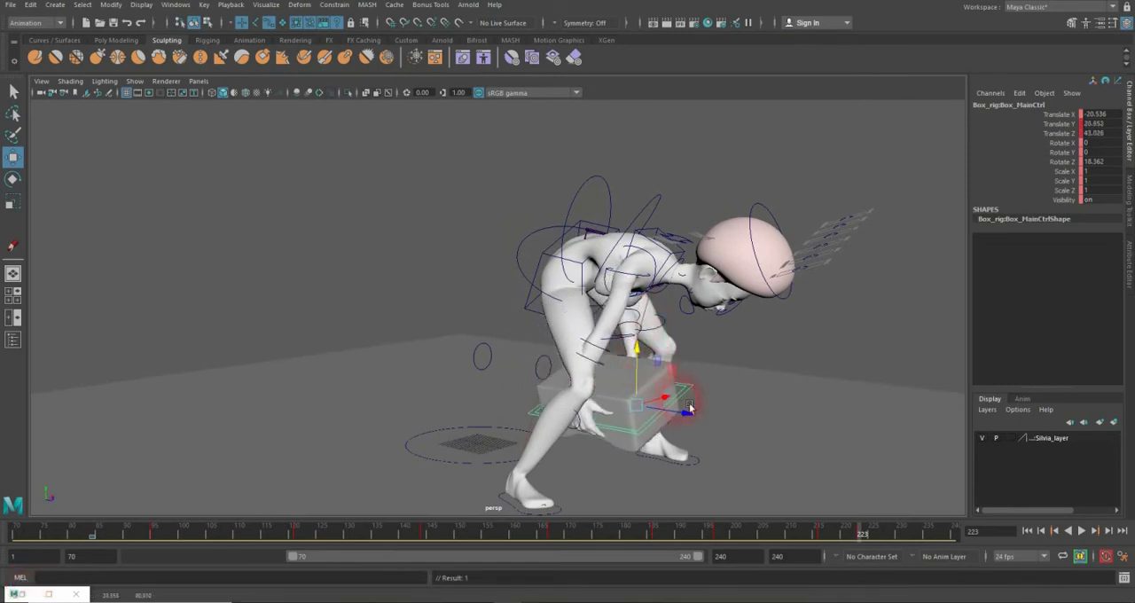
key(e)
drag(632, 383, 626, 380)
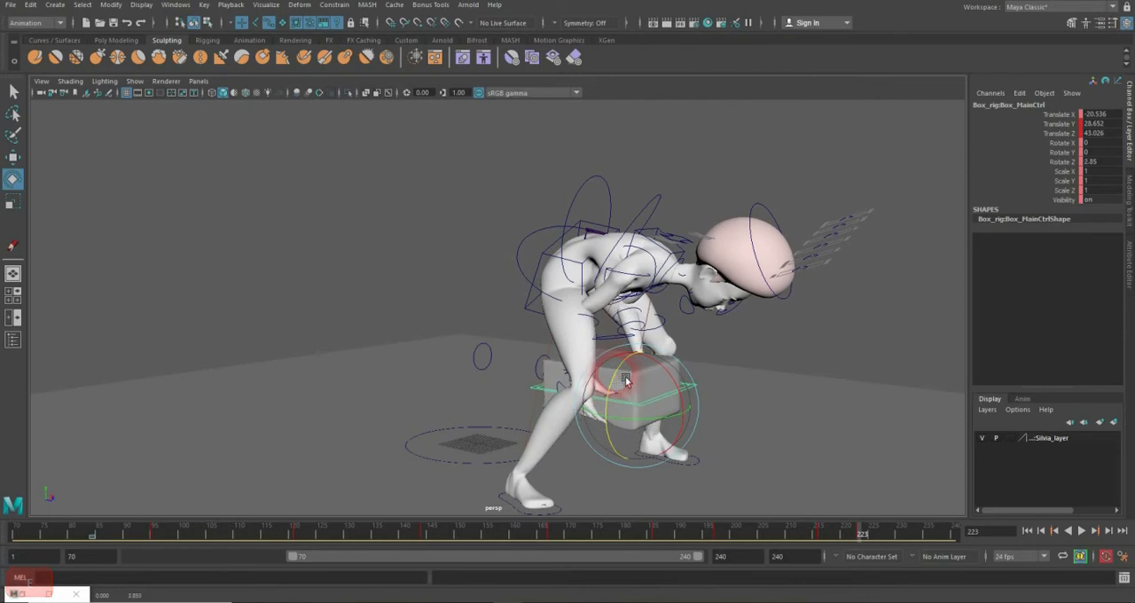
Step: Fit the box to the hands at frame 223 with Translate Y 18.103, Translate Z 60.316 and Rotate Z 0.077
key(w)
drag(692, 414, 727, 405)
drag(689, 365, 631, 371)
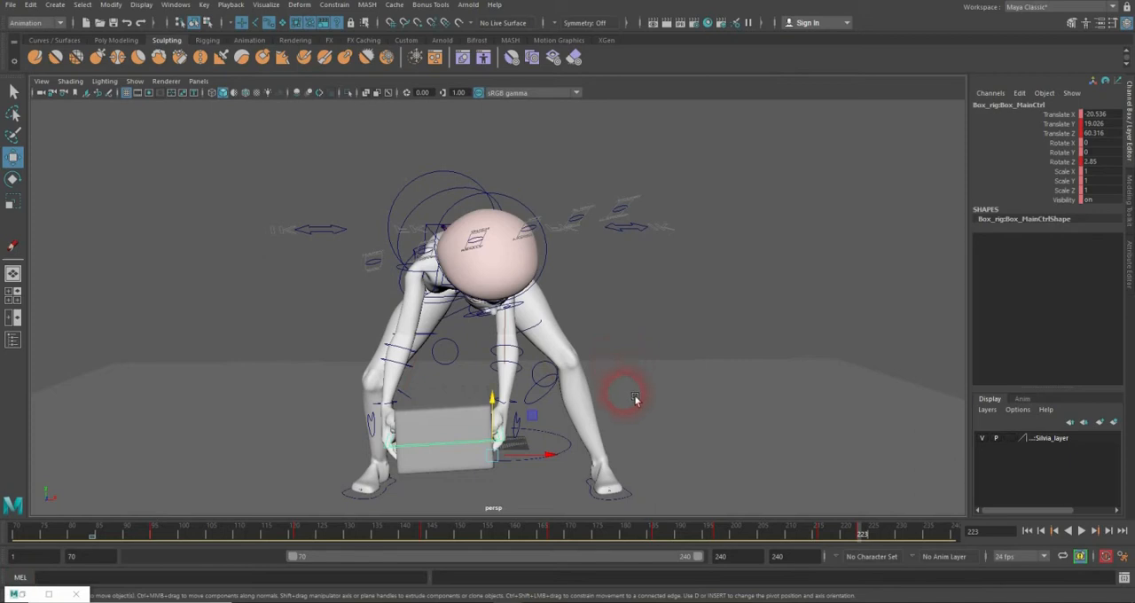
drag(503, 407, 527, 414)
key(e)
key(w)
key(e)
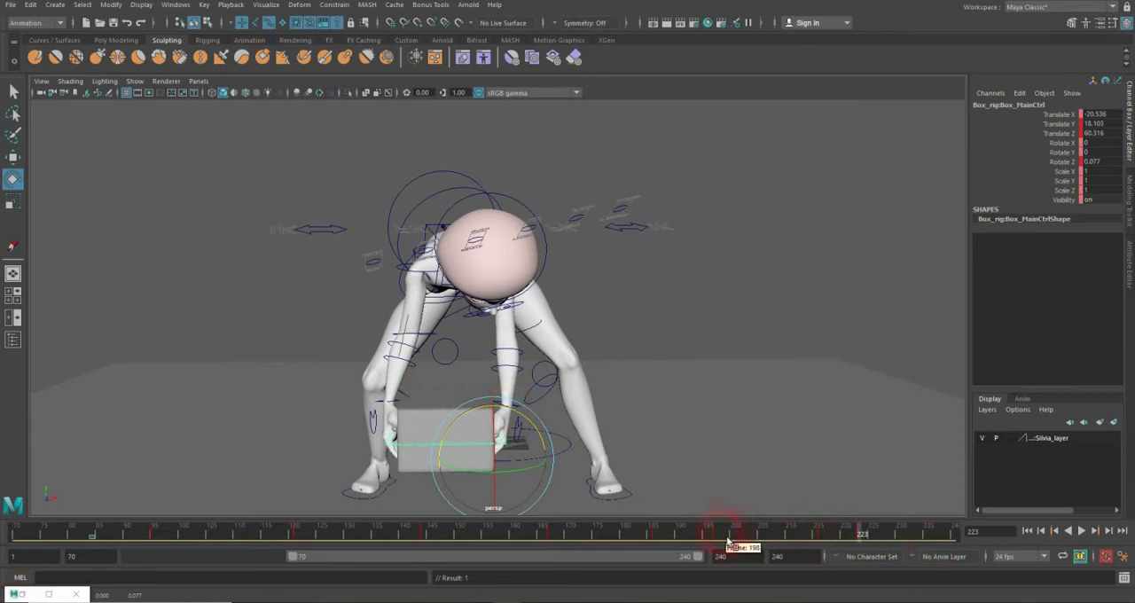
Step: Extend the timeline's end to frame 241 and go to the hip FK_Root_Ctrl's last pose there
drag(727, 541, 938, 535)
alt+drag(658, 300, 616, 286)
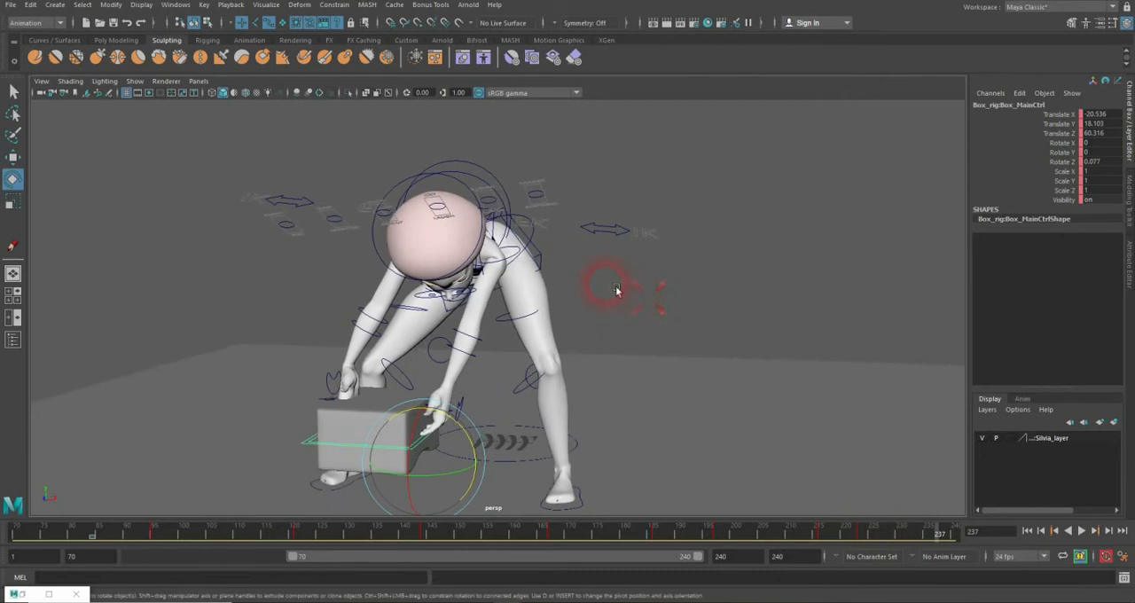
click(545, 242)
click(955, 534)
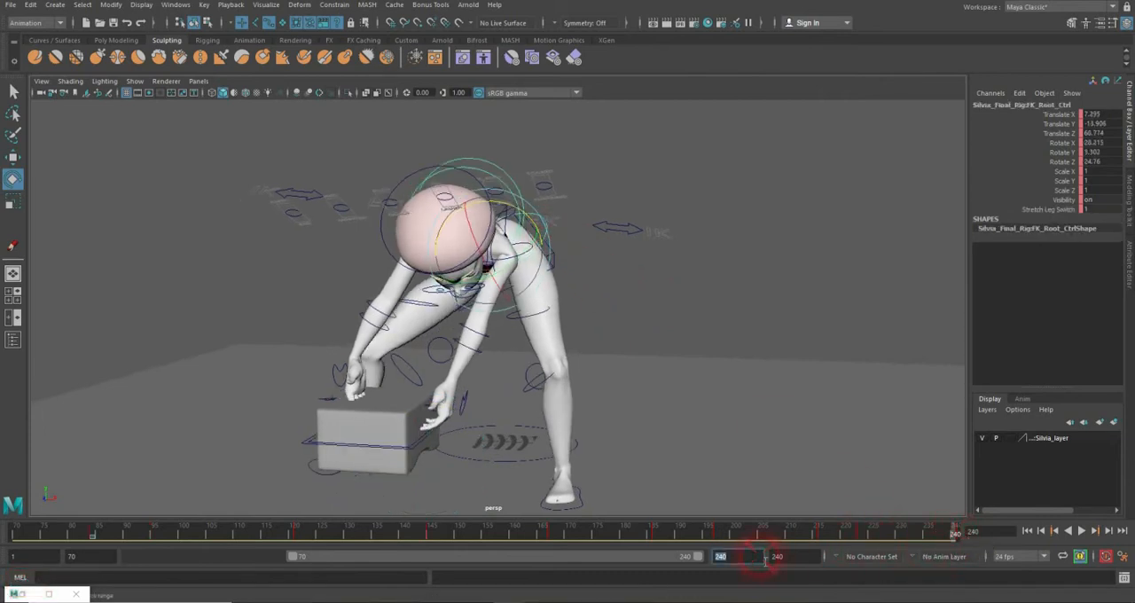
key(Return)
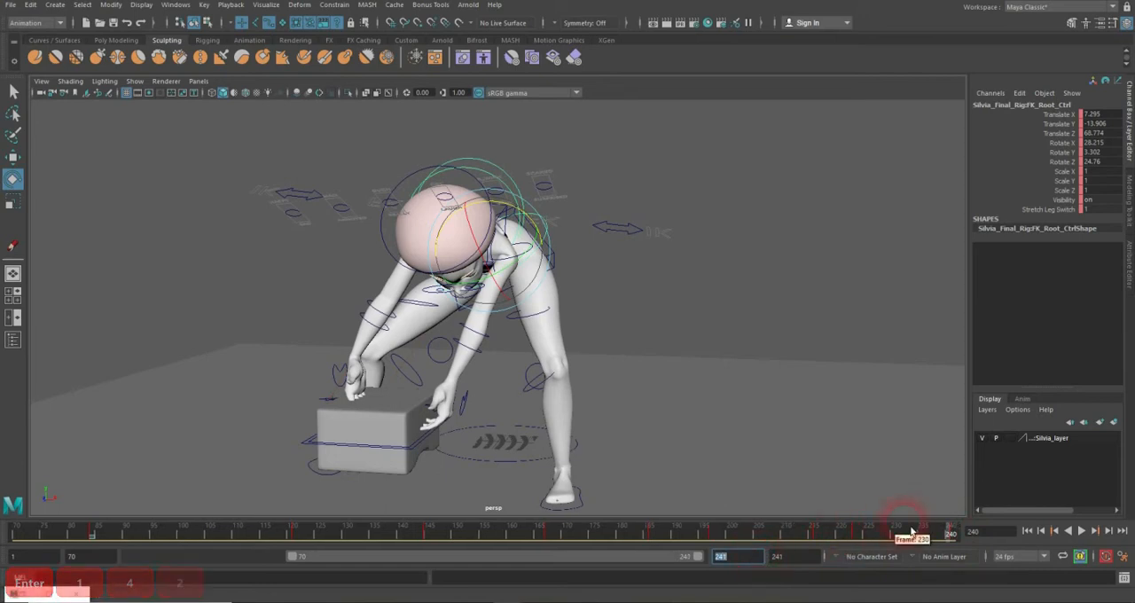
click(946, 535)
click(955, 536)
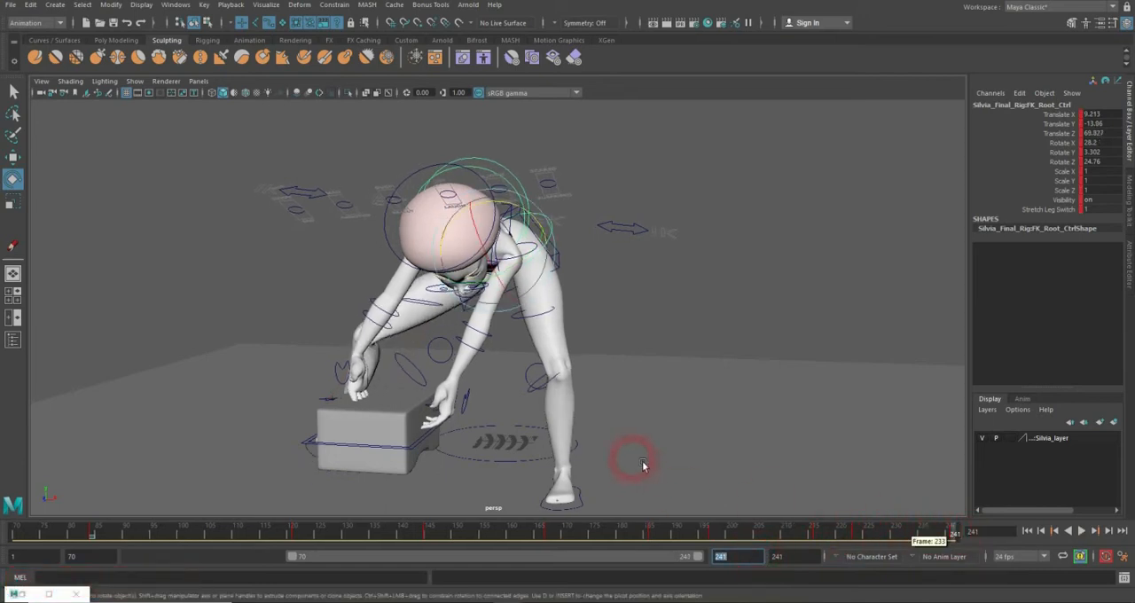
Step: Fit the box's main control to the hands at frame 241 with Translate X -12.16, Translate Y 30.461 and Rotate Z -7.068
alt+drag(642, 462, 670, 457)
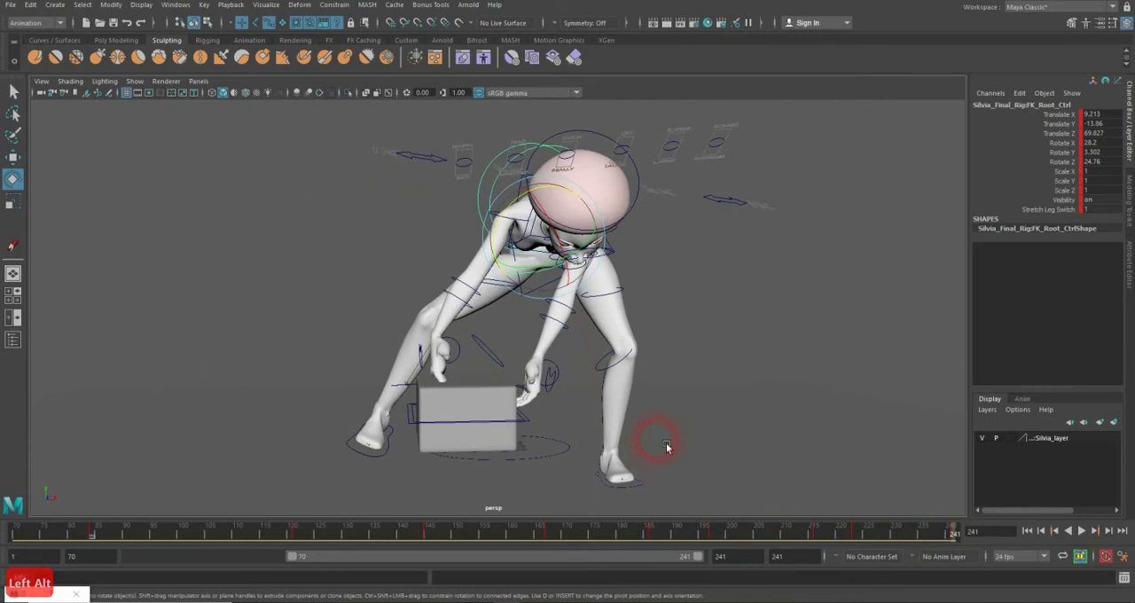
click(543, 429)
click(484, 413)
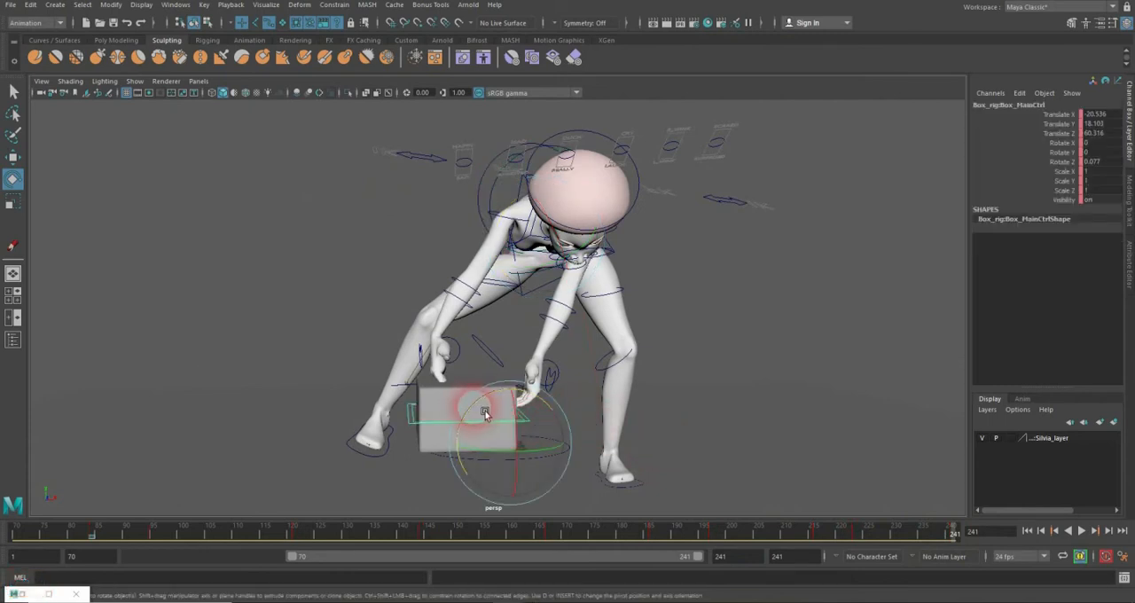
key(w)
drag(518, 396, 577, 393)
key(e)
key(w)
drag(537, 345, 530, 353)
key(e)
key(w)
drag(581, 399, 600, 400)
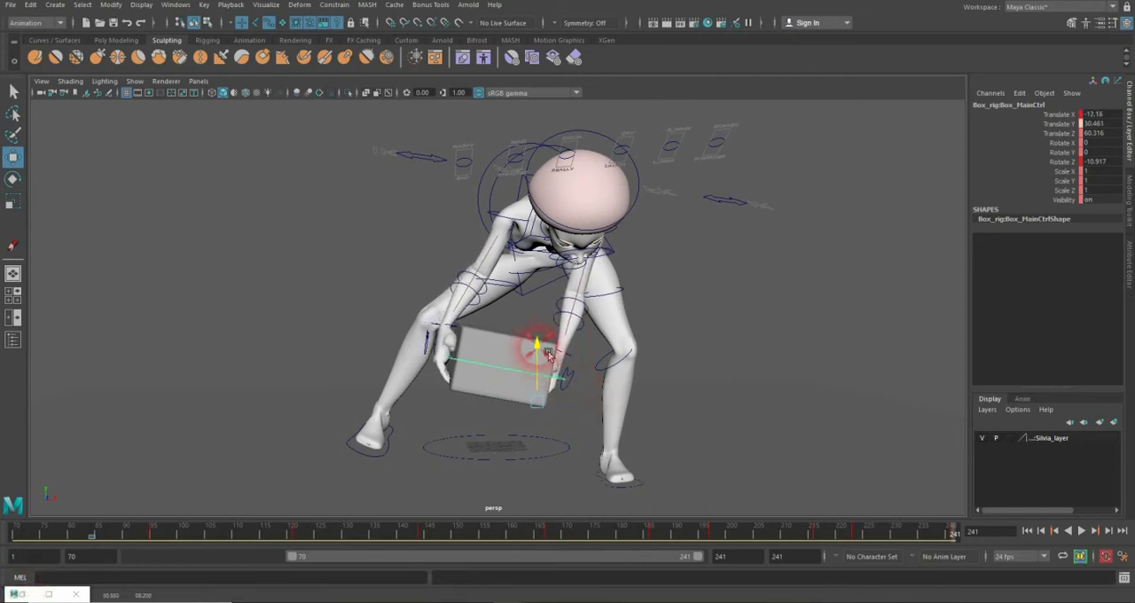
key(e)
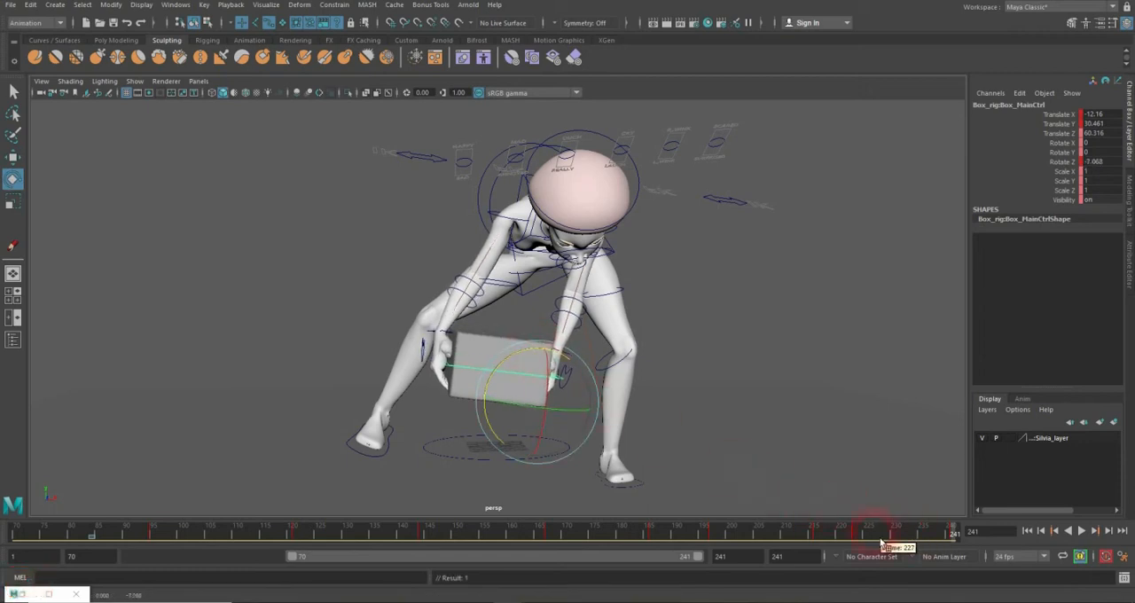
Step: Scrub back to the start of the lift and play the animation to check that the box follows the hands
drag(469, 549, 142, 525)
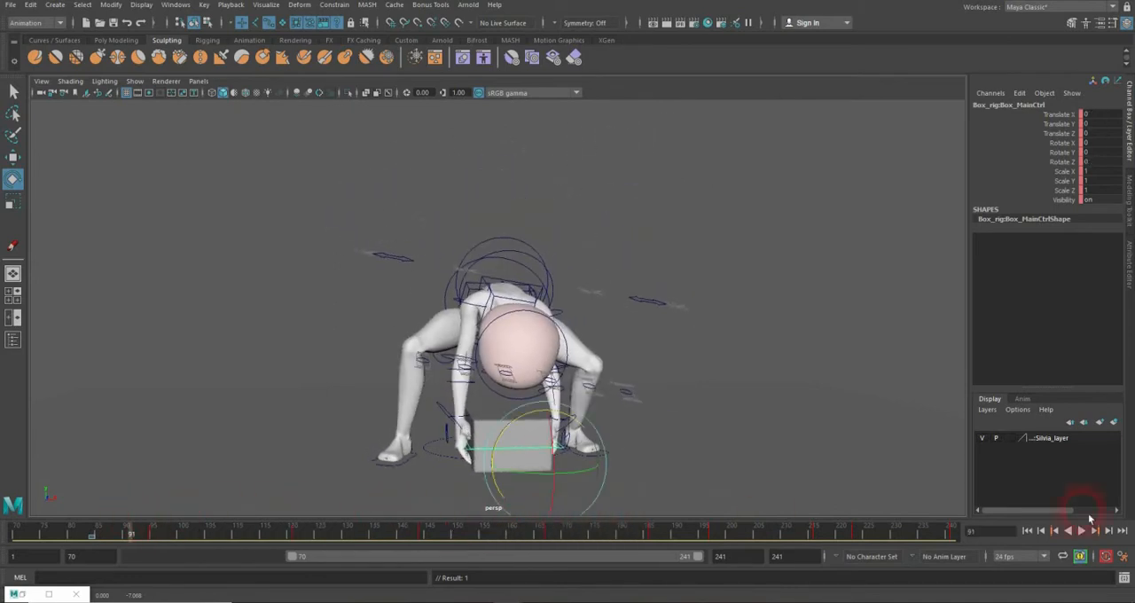
click(1082, 530)
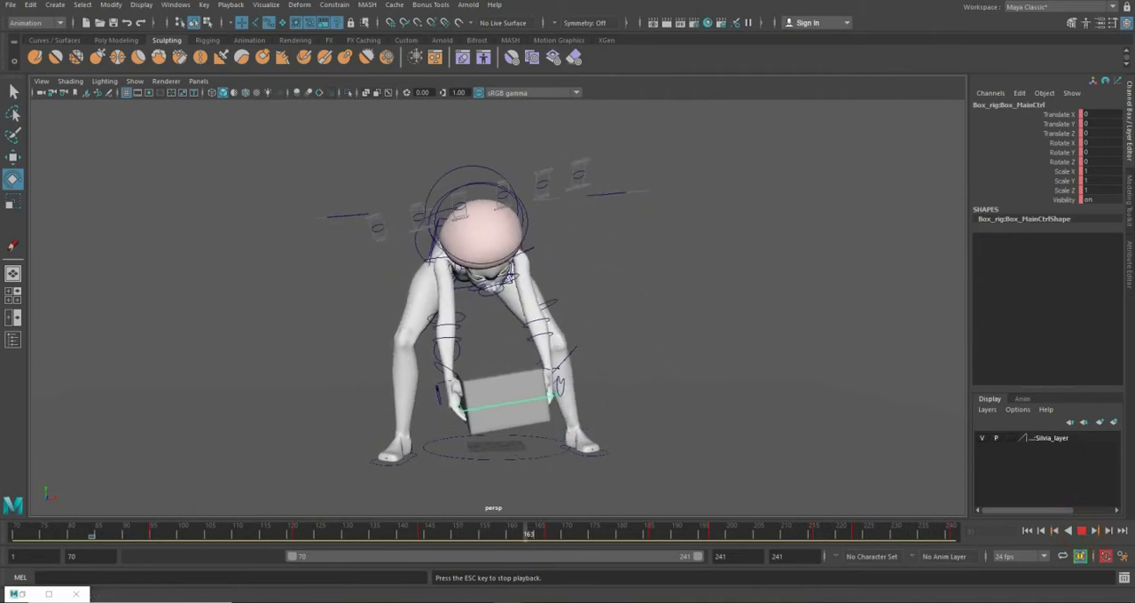
click(1083, 532)
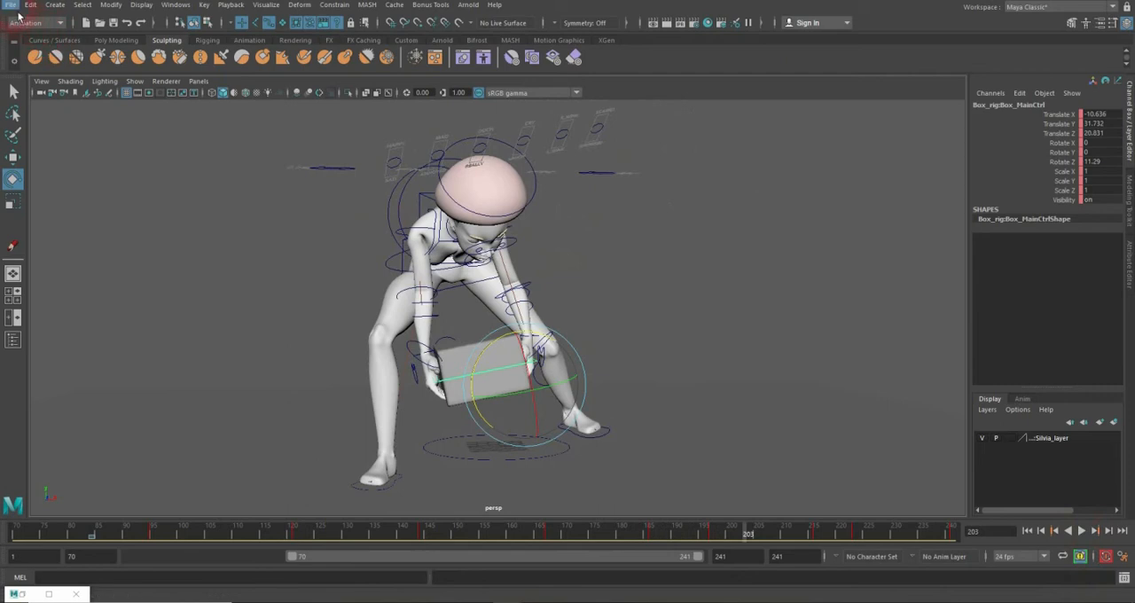
Step: Save the scene, accepting the student version notice
click(16, 9)
click(47, 77)
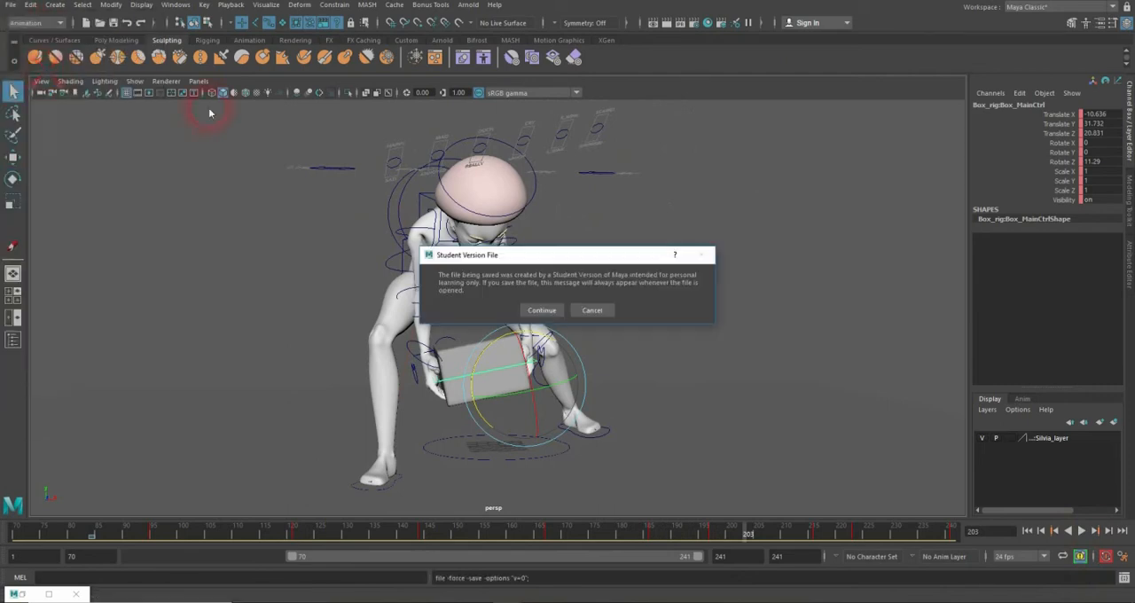
click(541, 310)
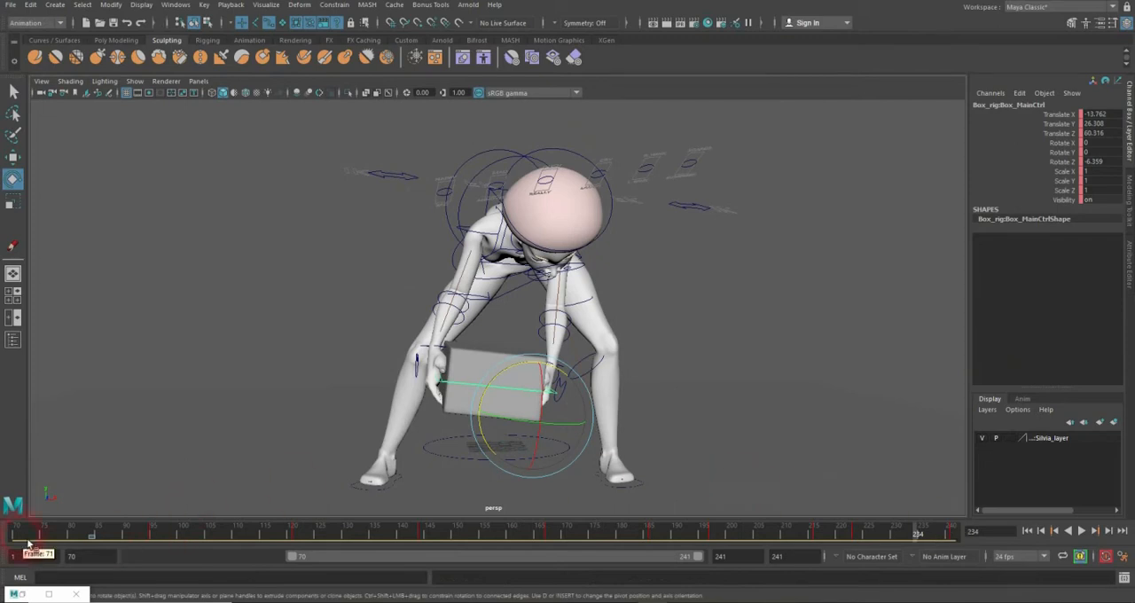
Step: Scrub and replay the whole lifting animation from frame 70 to review the box's movement with the hands
drag(29, 544, 100, 543)
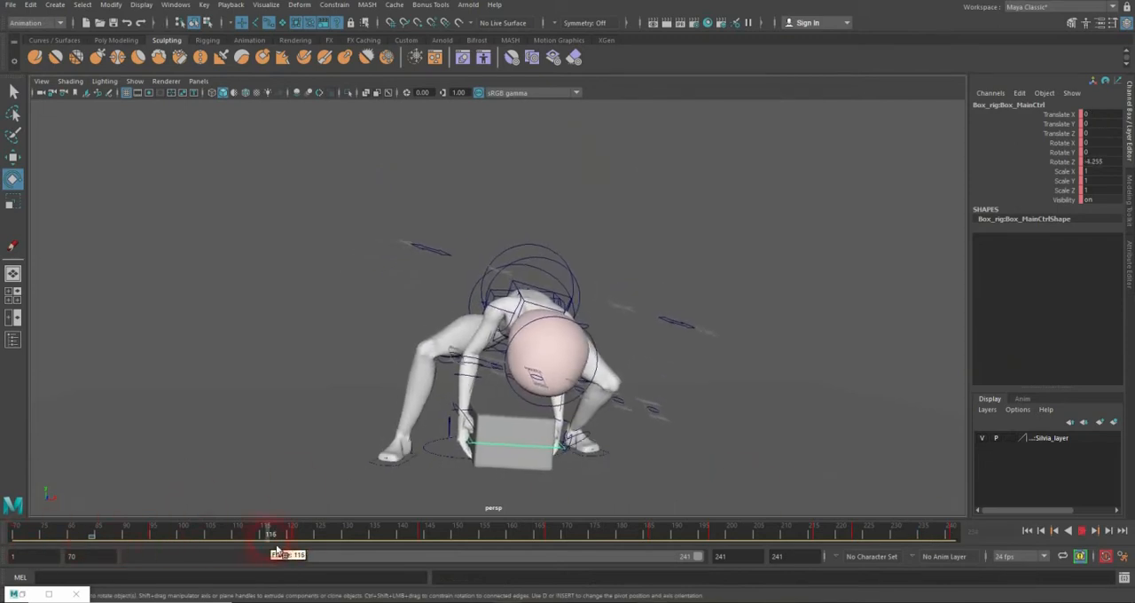
drag(276, 548, 102, 530)
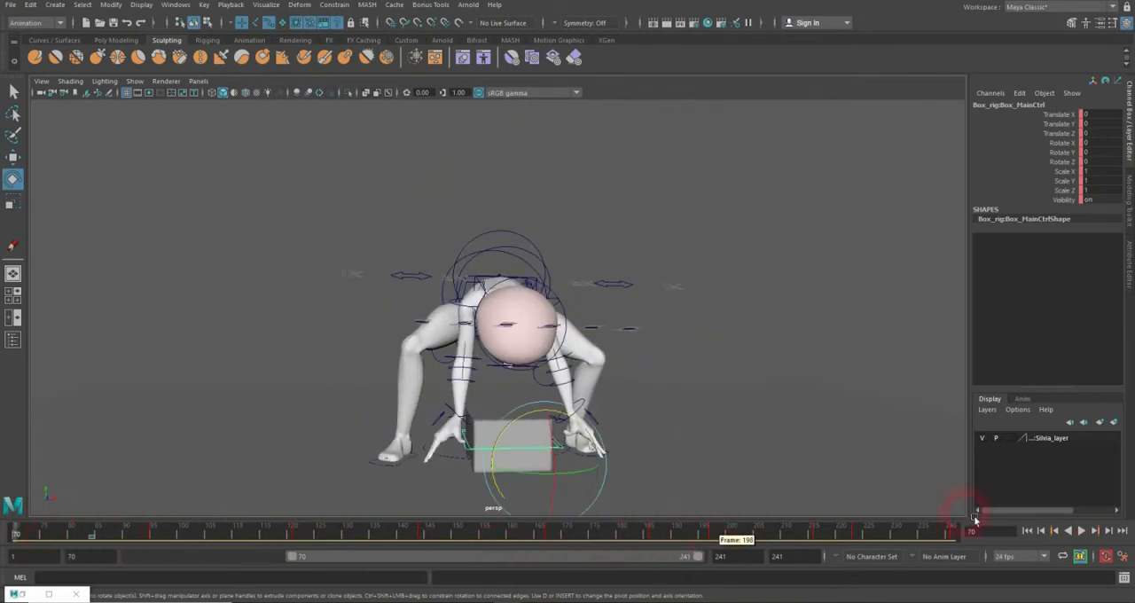
click(1086, 533)
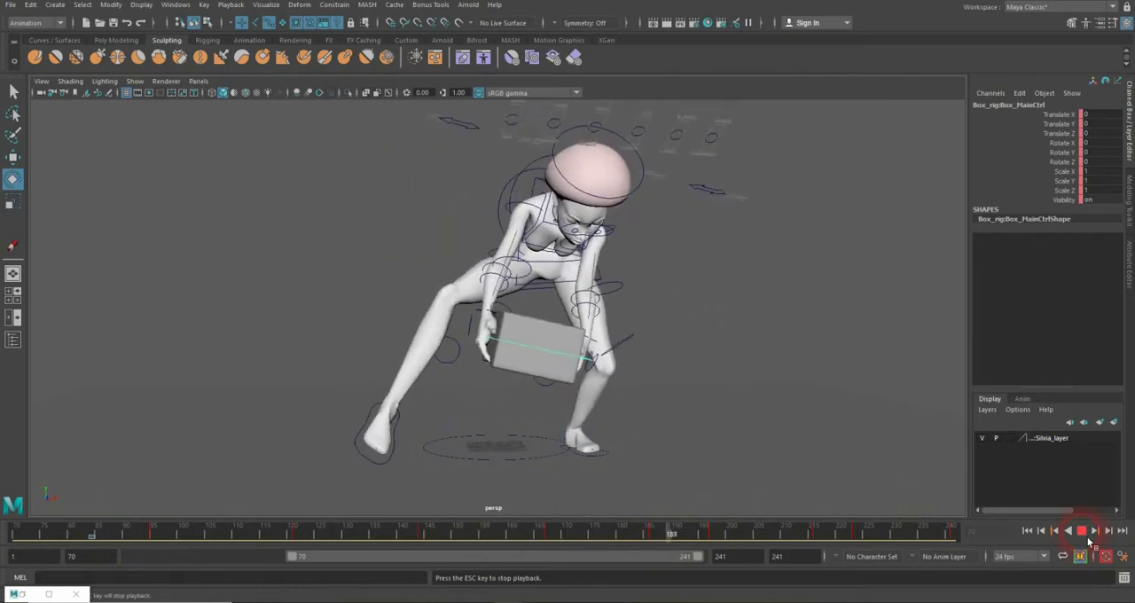
click(1082, 531)
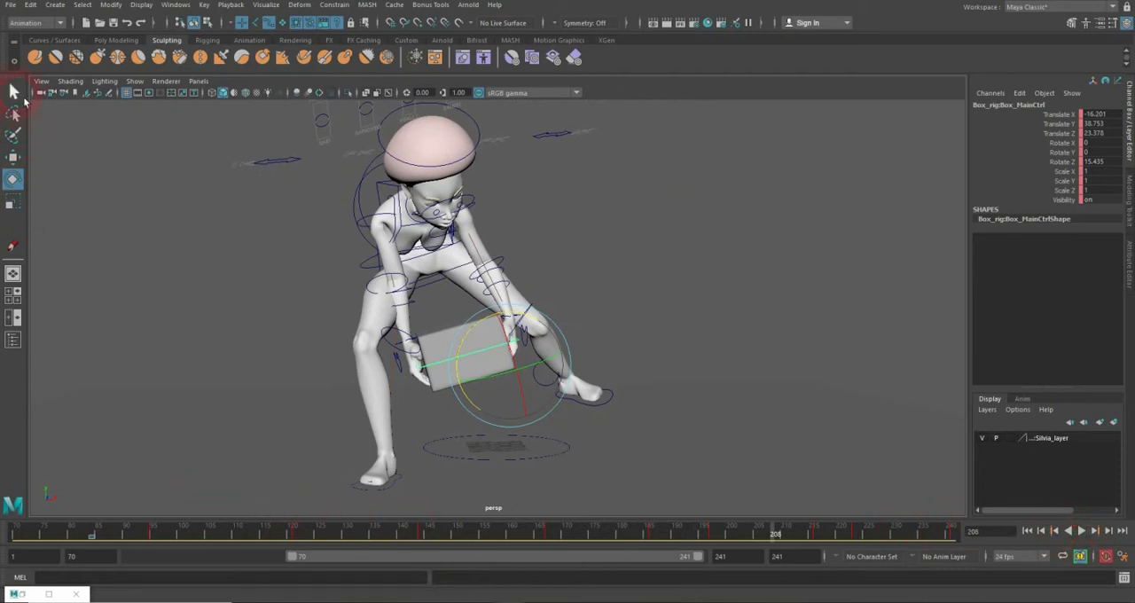
drag(60, 539, 311, 521)
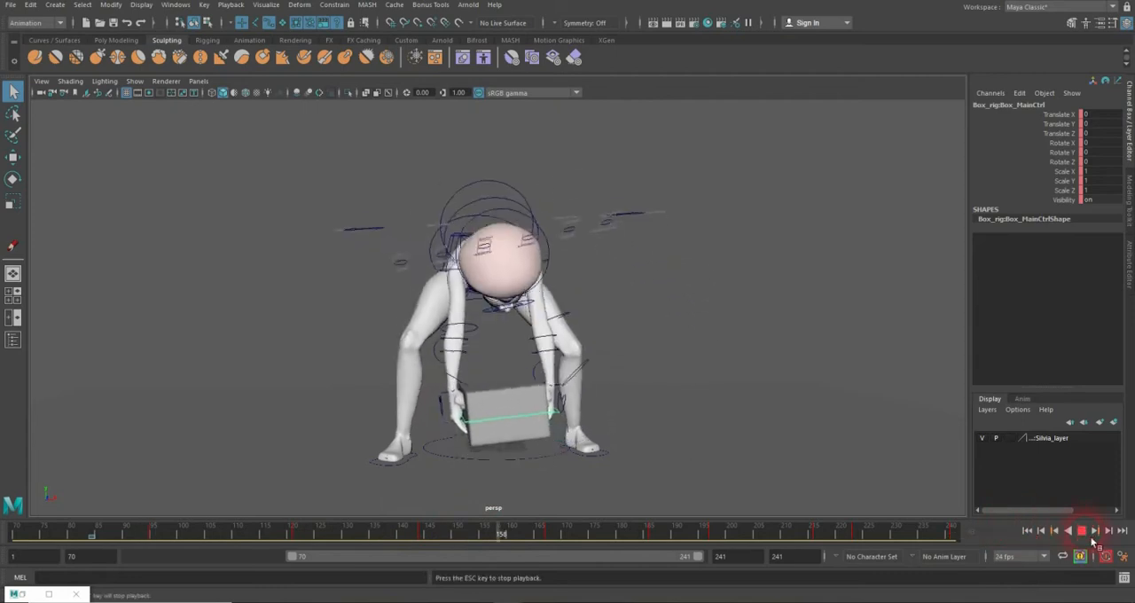
click(1081, 531)
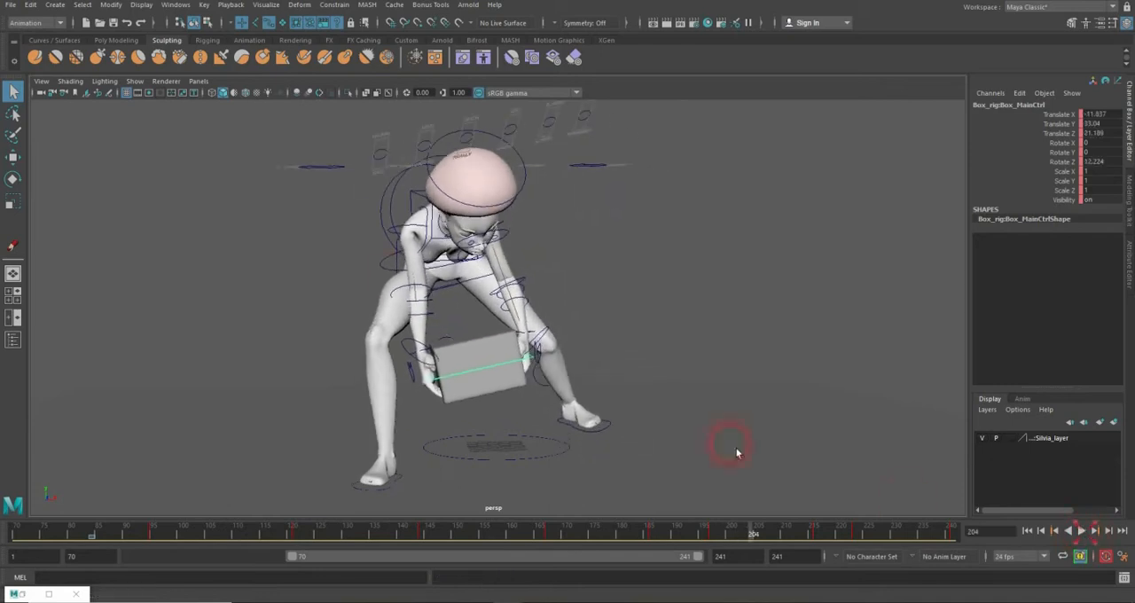
Step: Select the character's FK root control and scrub and play back the lift to review the body and box motion
click(387, 271)
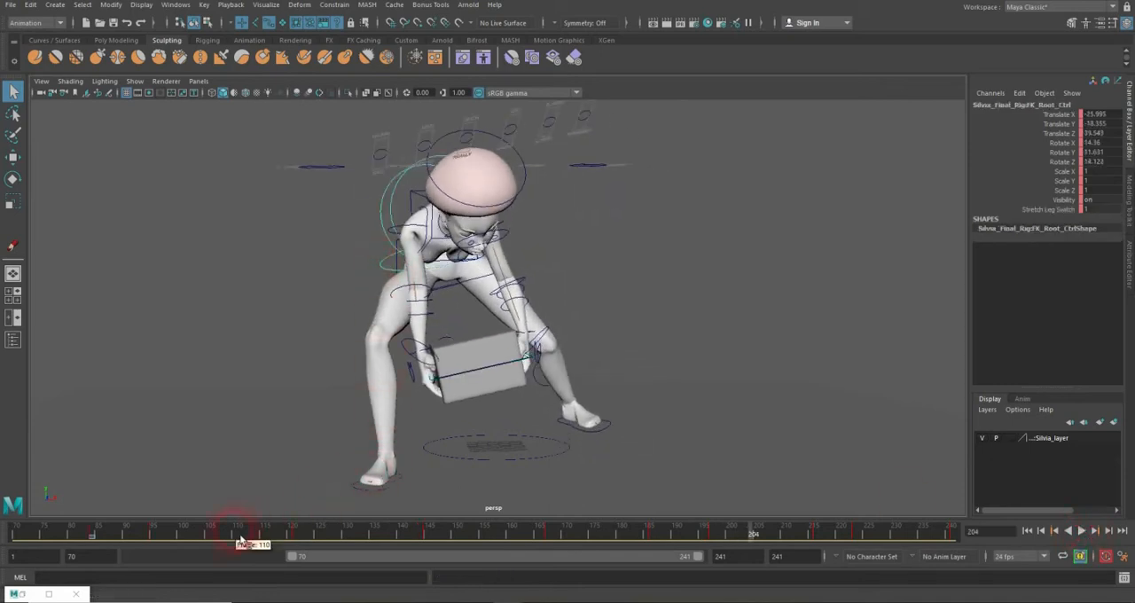
drag(241, 538, 246, 538)
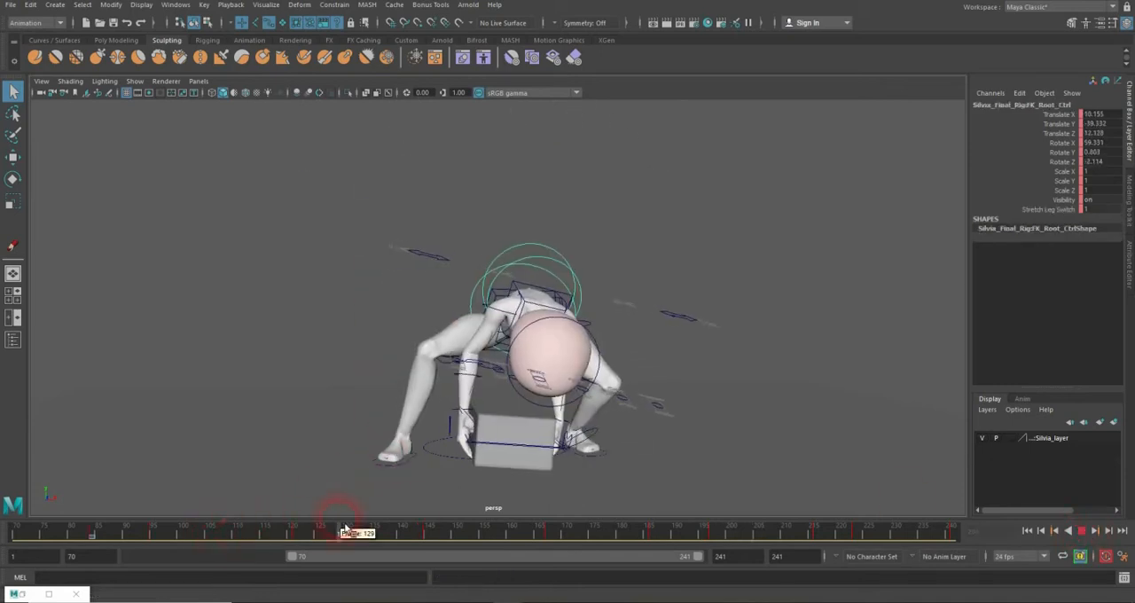
drag(344, 530, 105, 499)
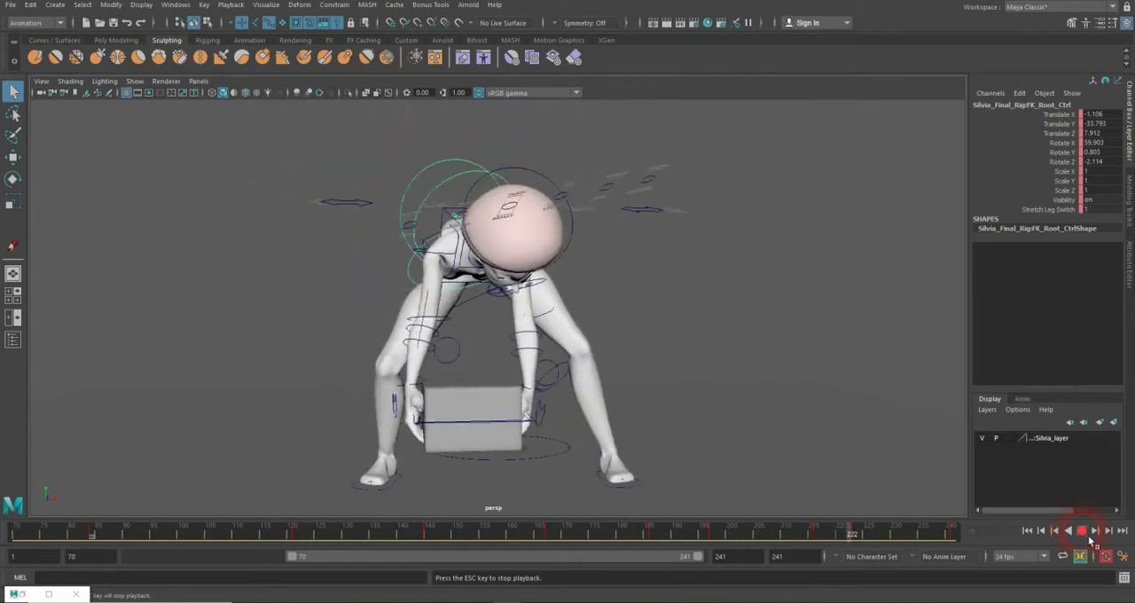
click(1081, 530)
Step: Reposition the box's main control to Translate X -24.573 and Translate Z 40.046 at frame 216, and Translate Z 24.692 at frame 197
drag(411, 532, 820, 537)
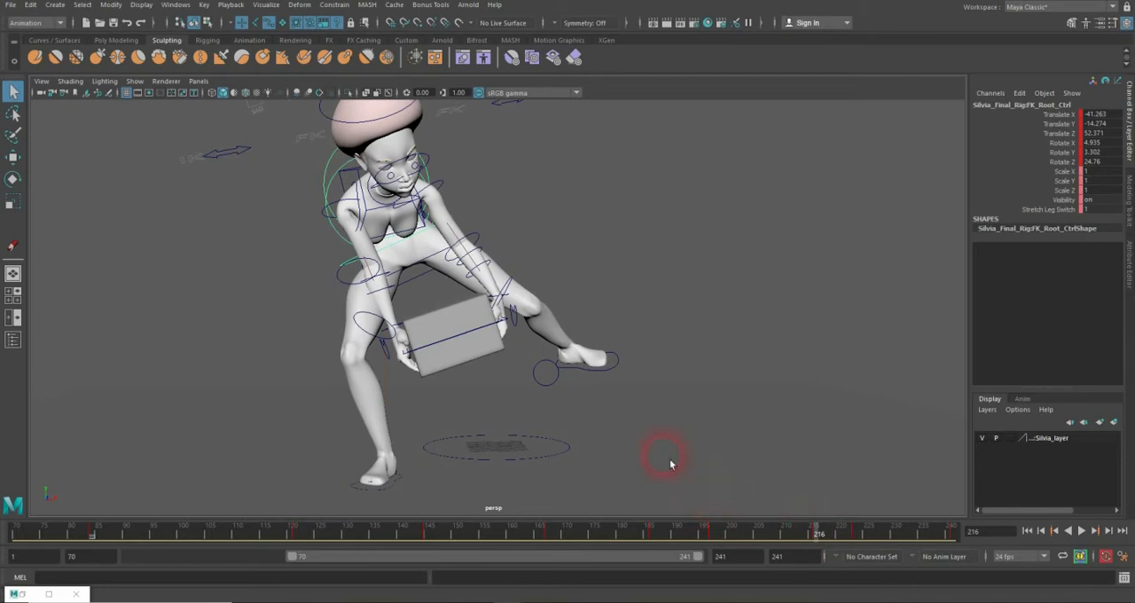
click(514, 321)
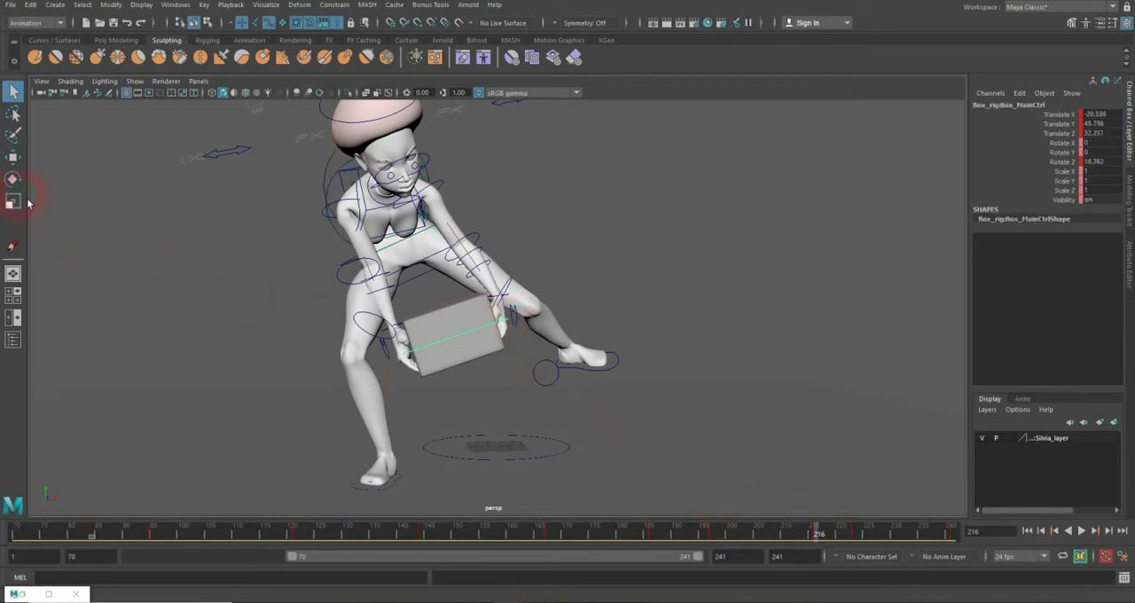
click(14, 158)
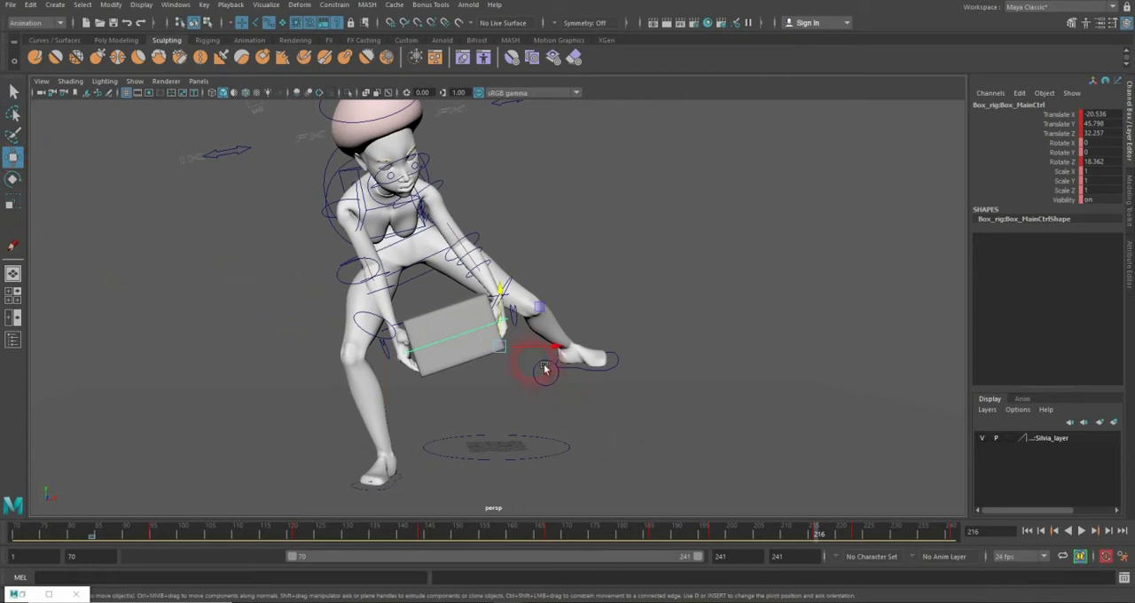
mouse_move(542, 355)
mouse_down()
mouse_move(499, 357)
mouse_move(540, 375)
mouse_up()
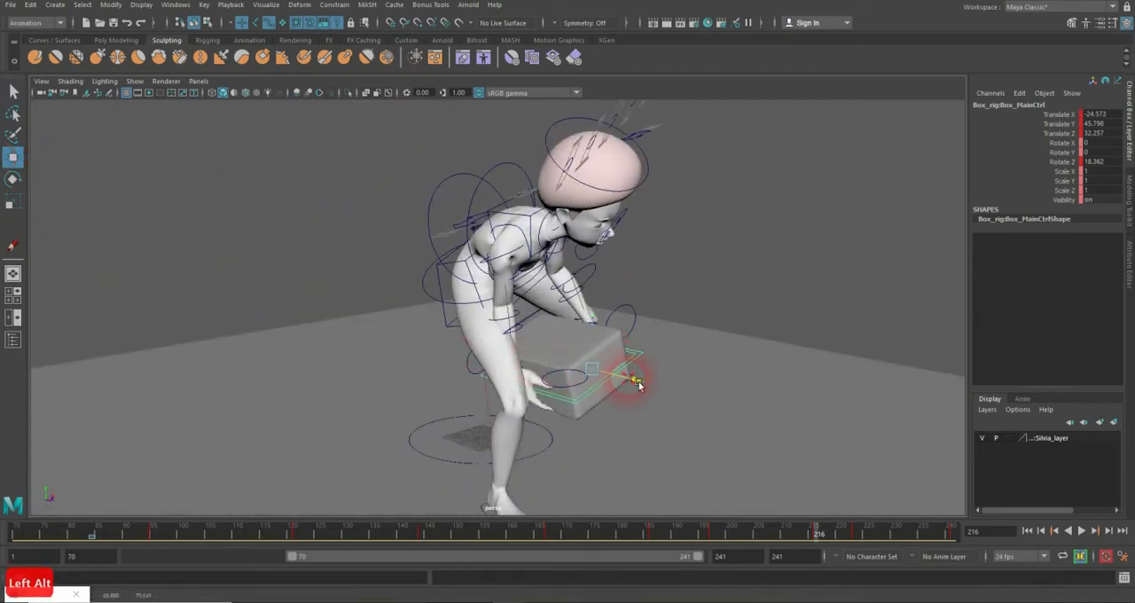
drag(637, 383, 657, 384)
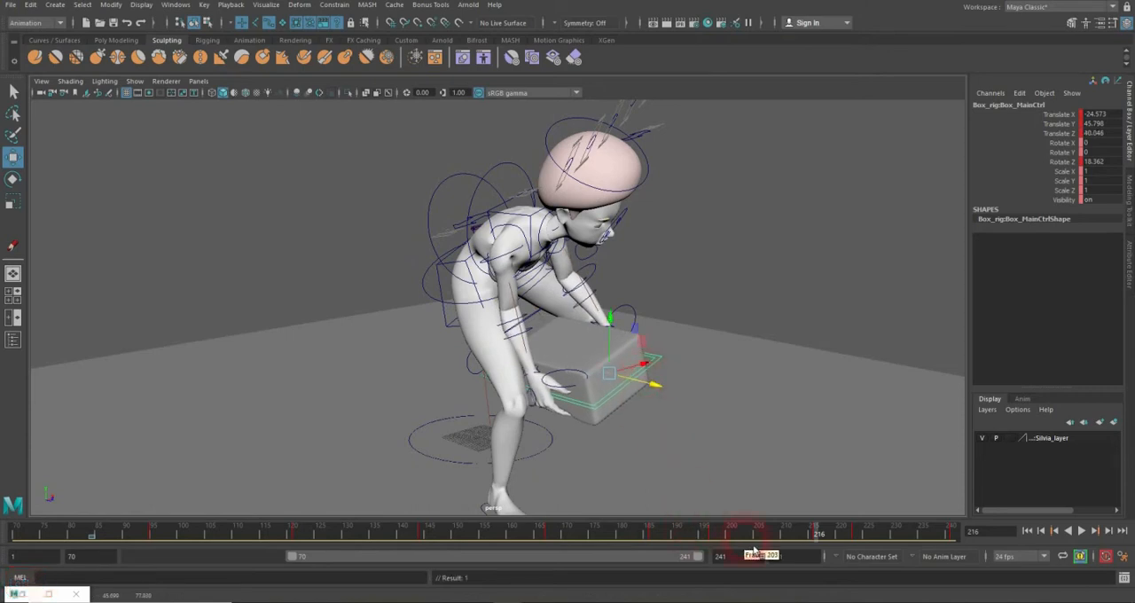
drag(689, 537, 715, 535)
drag(657, 420, 667, 422)
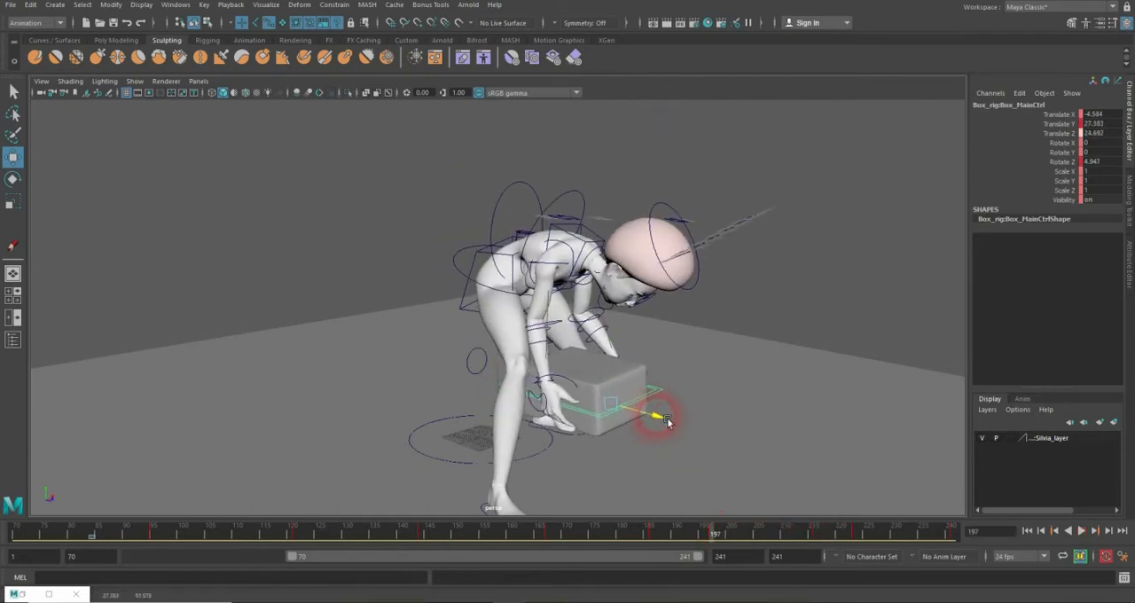
Step: Scrub and replay the lift from a front view to check the box's corrected path against the hands
drag(717, 541, 483, 532)
alt+drag(461, 425, 407, 377)
drag(99, 537, 52, 534)
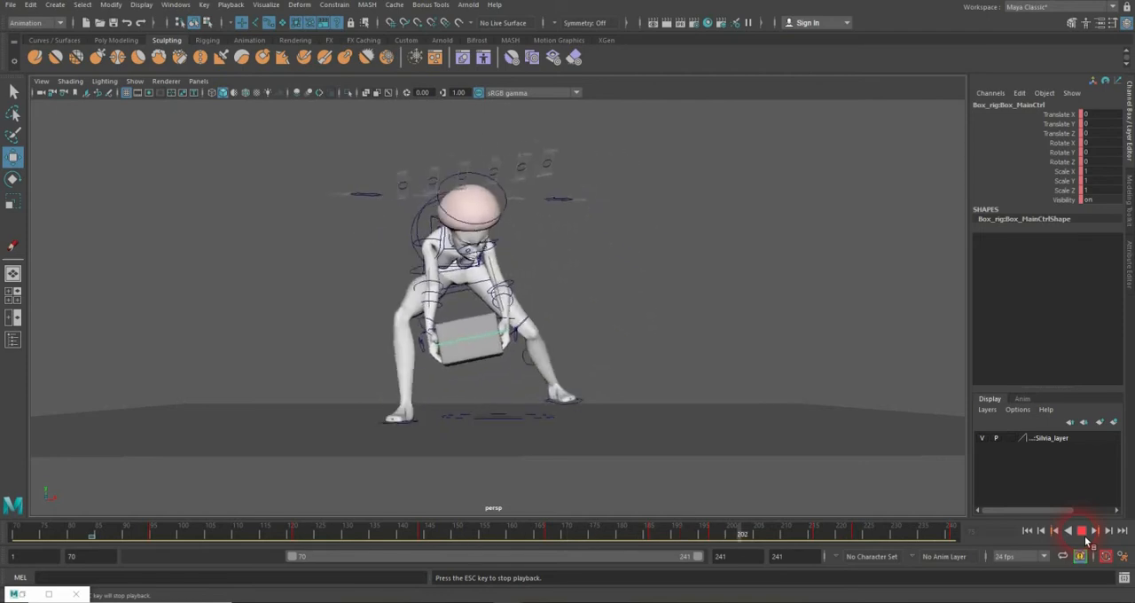
click(1079, 534)
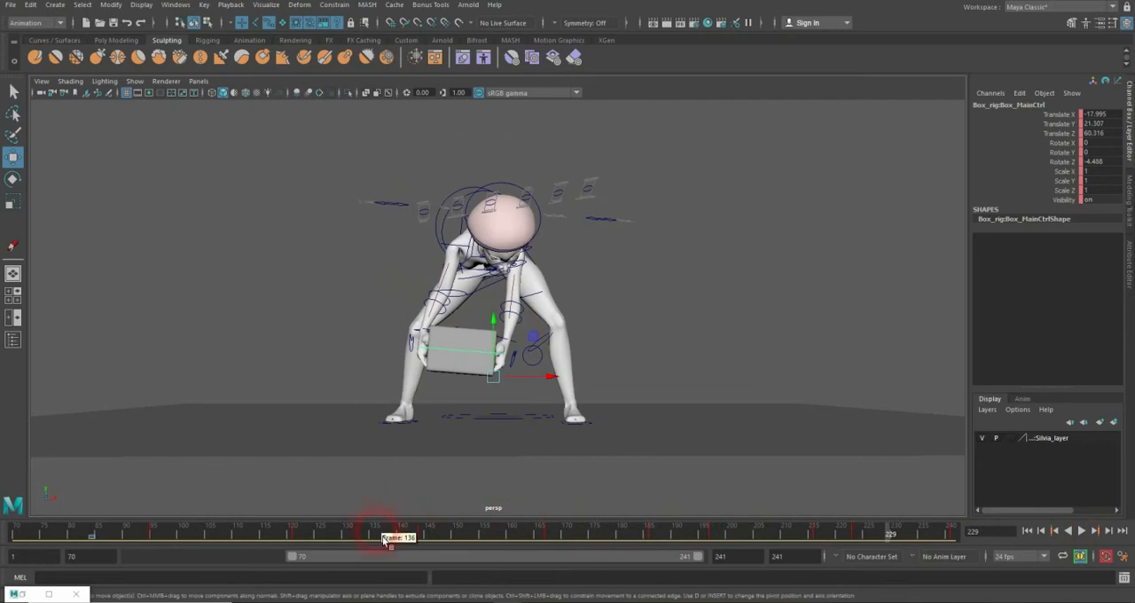
drag(382, 529, 243, 535)
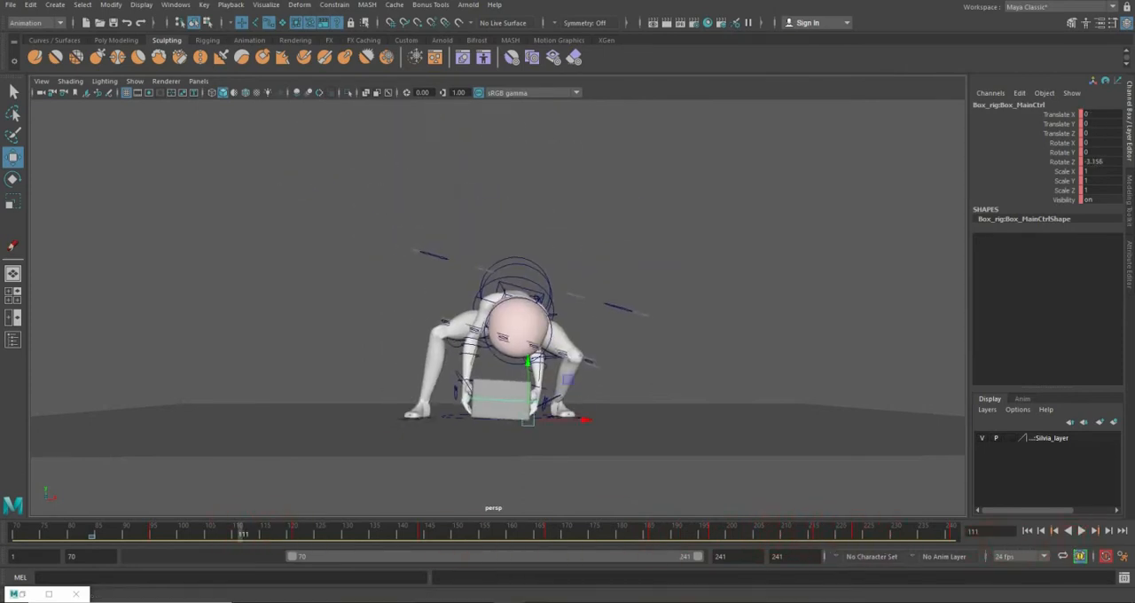
click(722, 403)
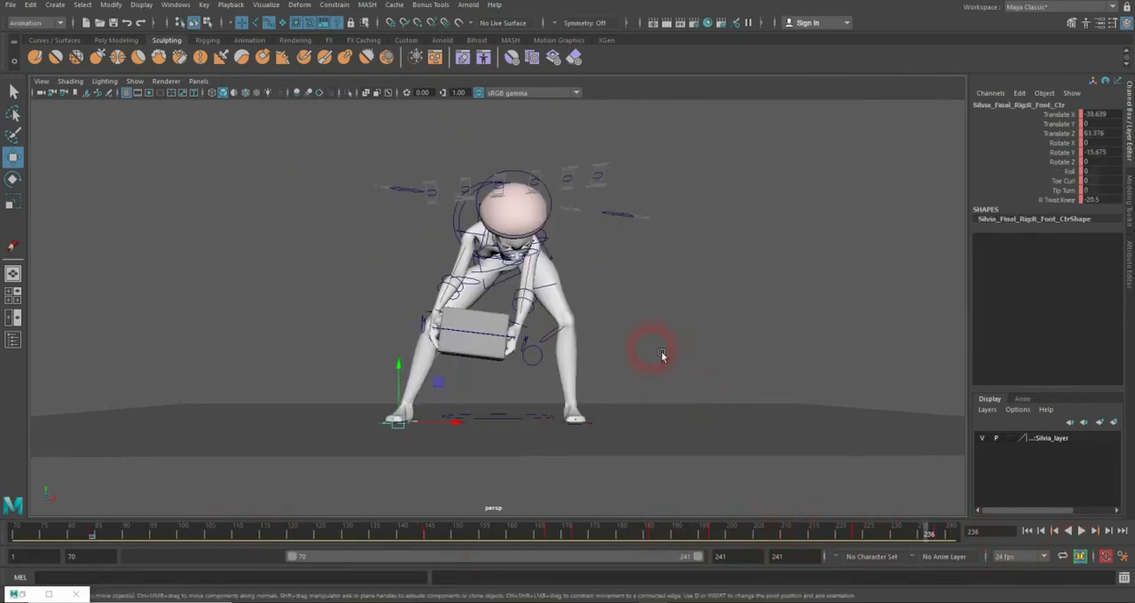
alt+drag(662, 354, 275, 357)
Step: Lower the character's FK root control to Translate Y -18.019 at frame 186 and -23.316 at frame 197
click(553, 262)
drag(64, 530, 296, 535)
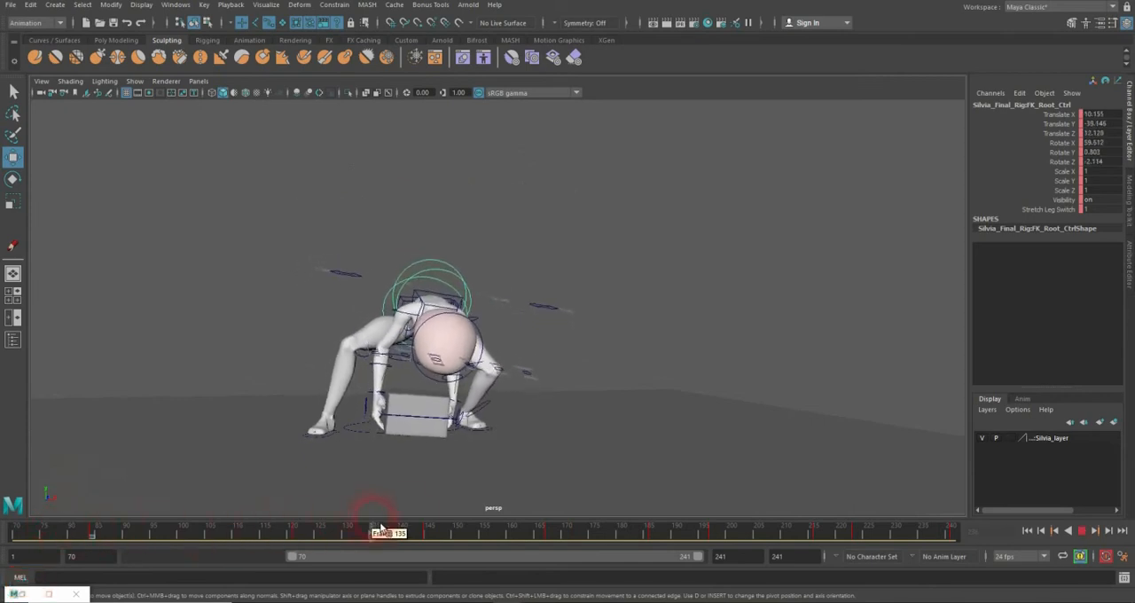
drag(381, 529, 659, 483)
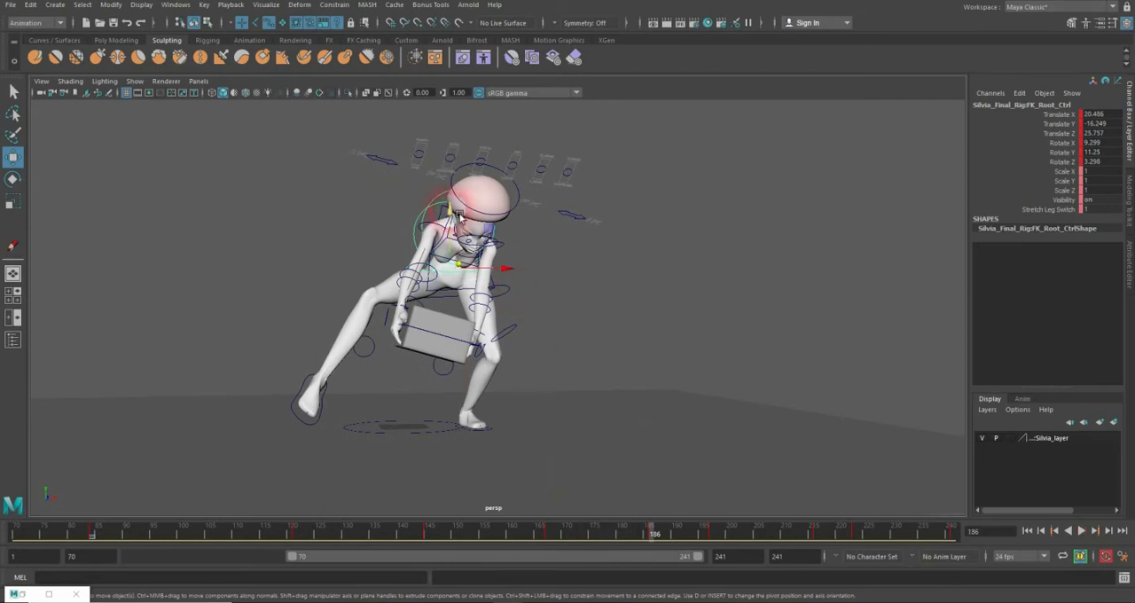
drag(460, 215, 461, 221)
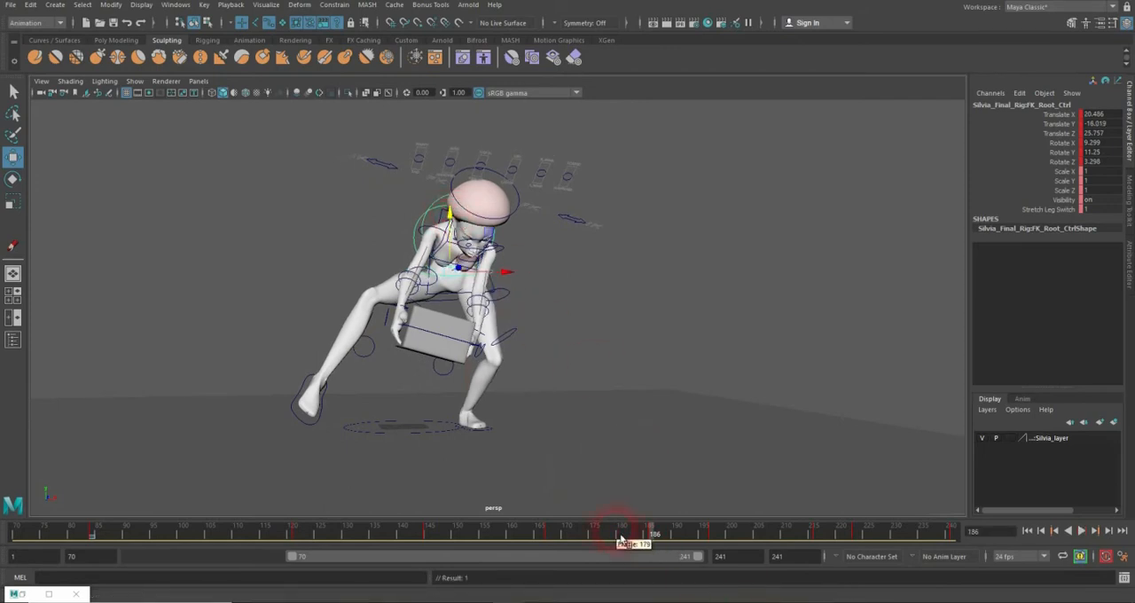
drag(620, 538, 720, 538)
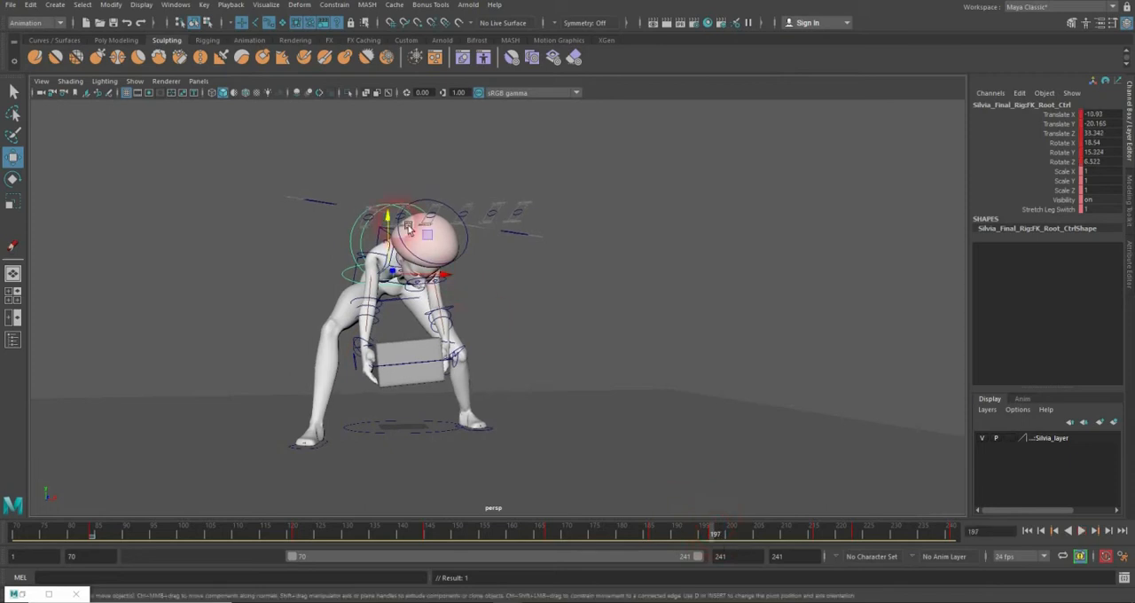
drag(407, 226, 400, 228)
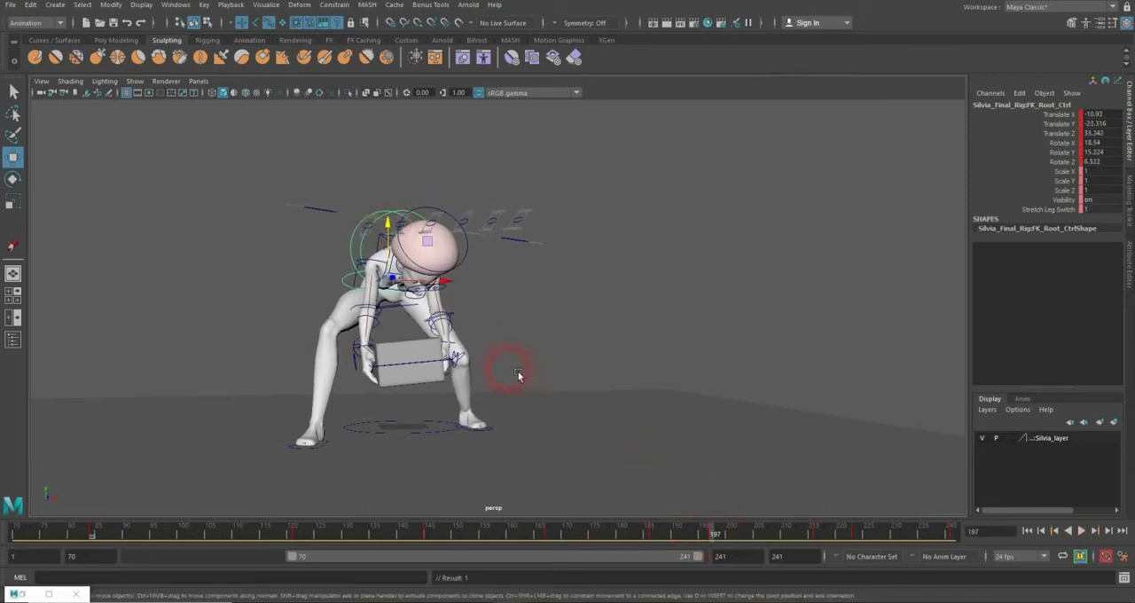
Step: Tilt the hips' root control to Rotate Z 14.936 at frame 197 and -23.363 at frame 186
alt+drag(371, 282, 398, 316)
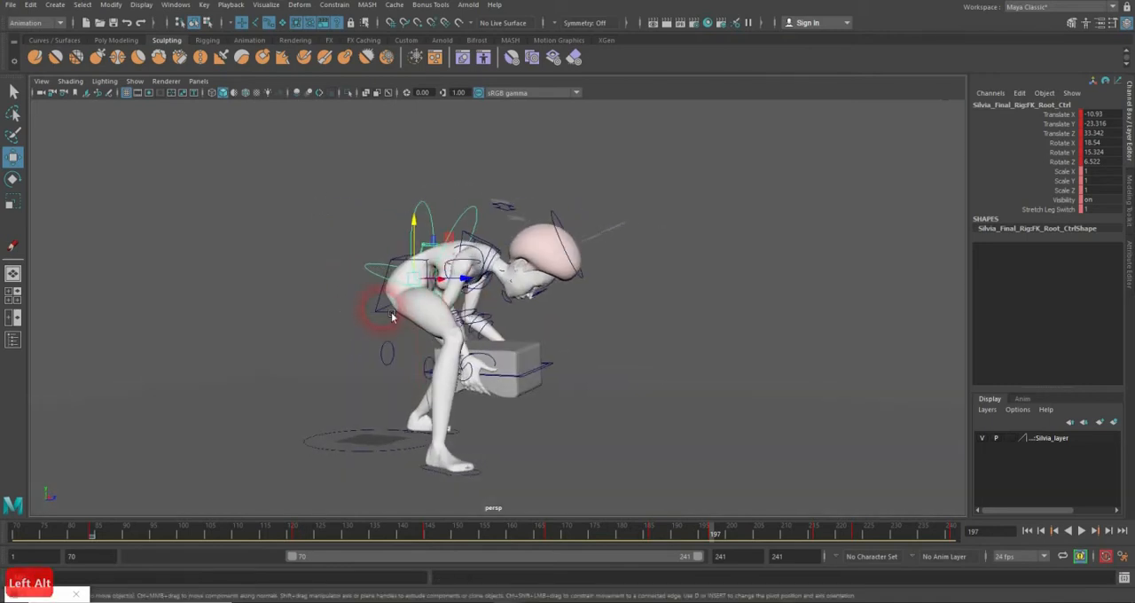
click(386, 310)
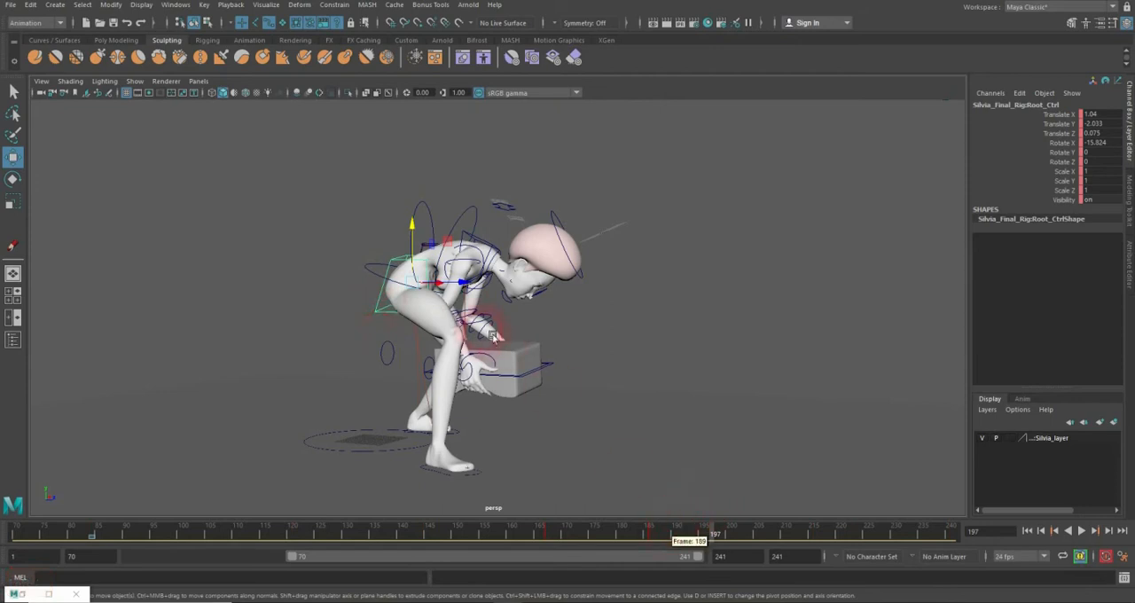
key(e)
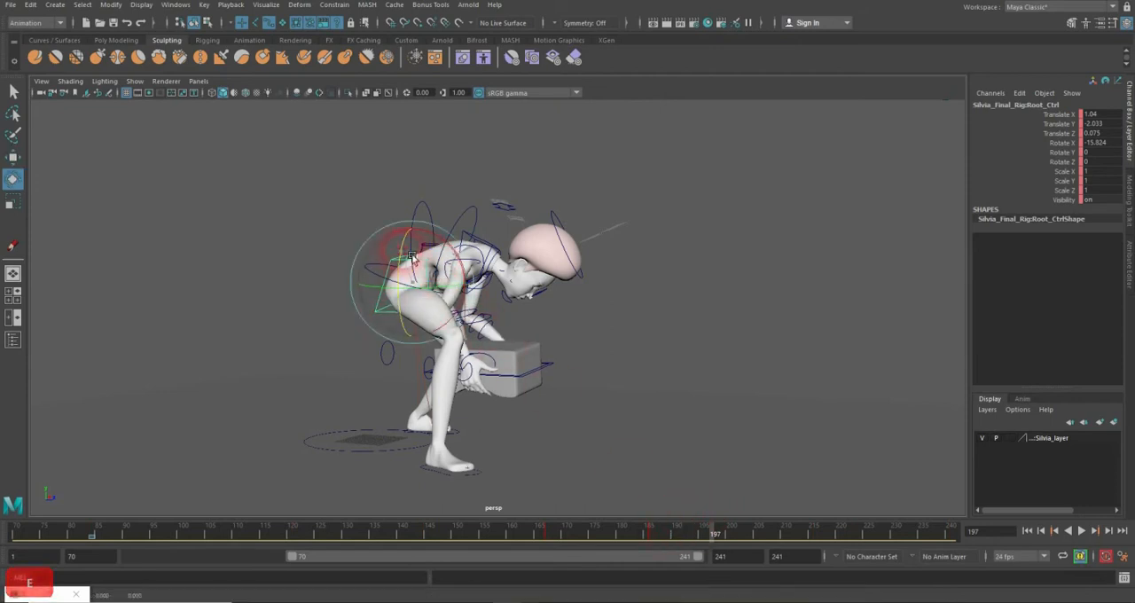
drag(411, 259, 480, 359)
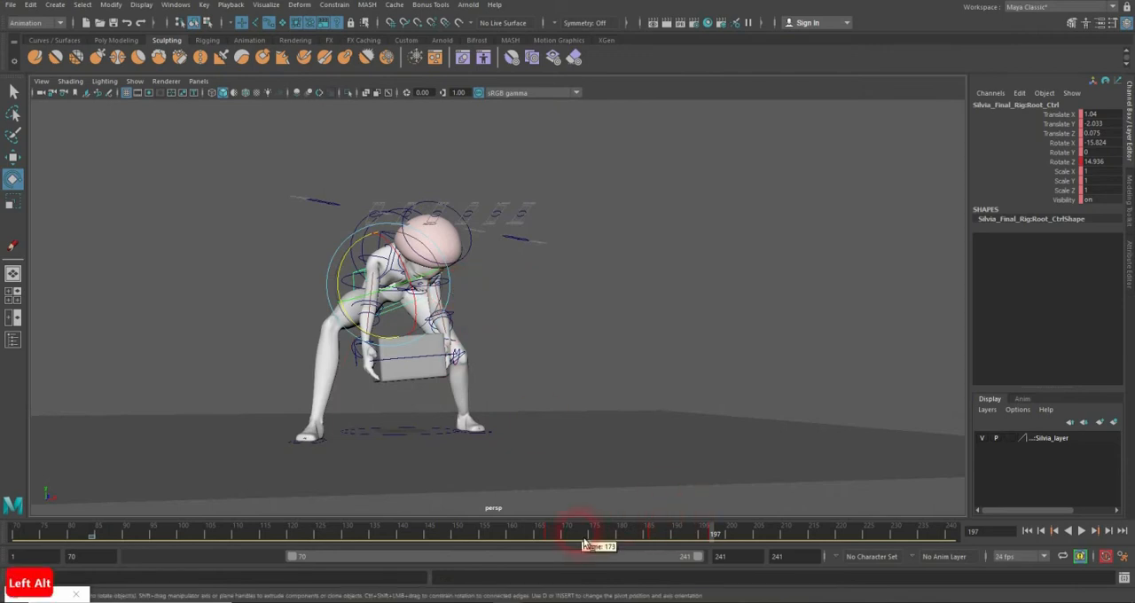
drag(584, 542, 652, 537)
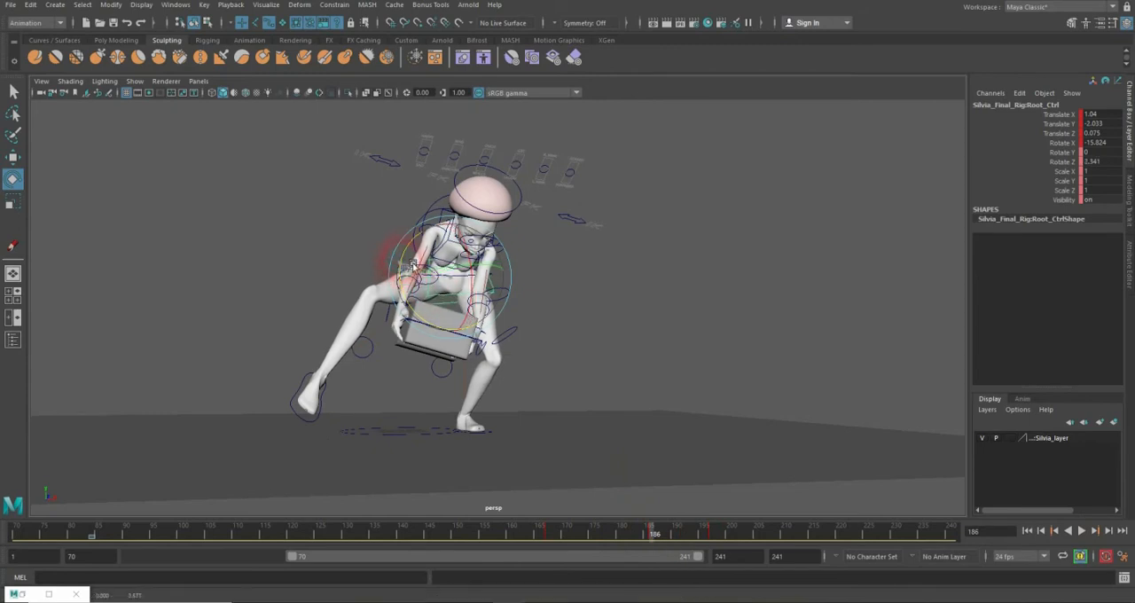
drag(412, 265, 413, 256)
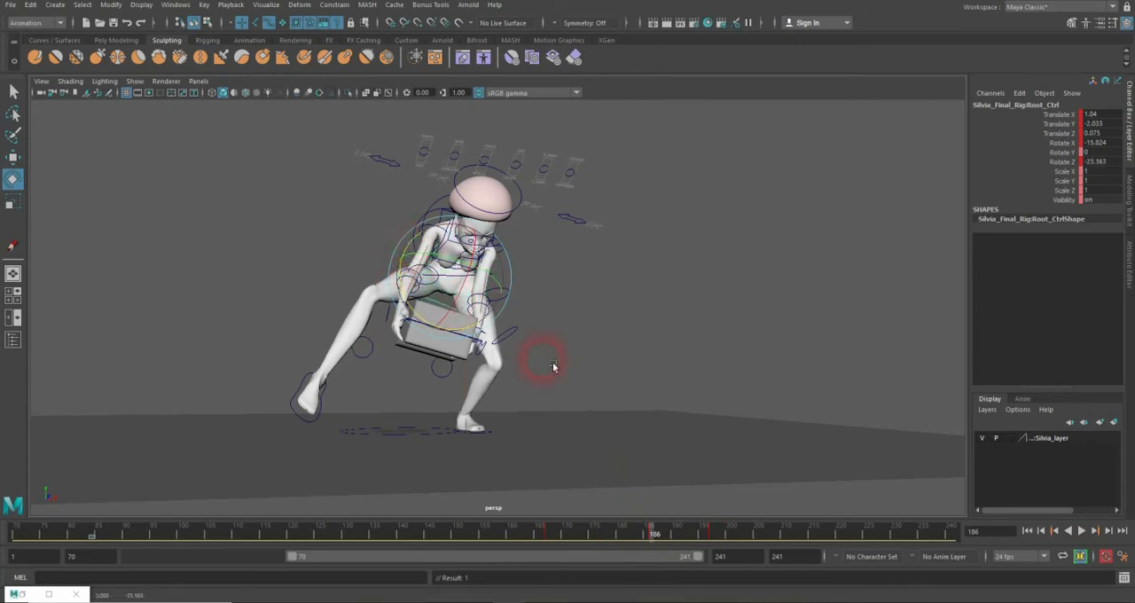
Step: Review the hip motion and tilt the root control to Rotate Z -11.265 at frame 213 and -13.682 at frame 225
drag(633, 542, 172, 536)
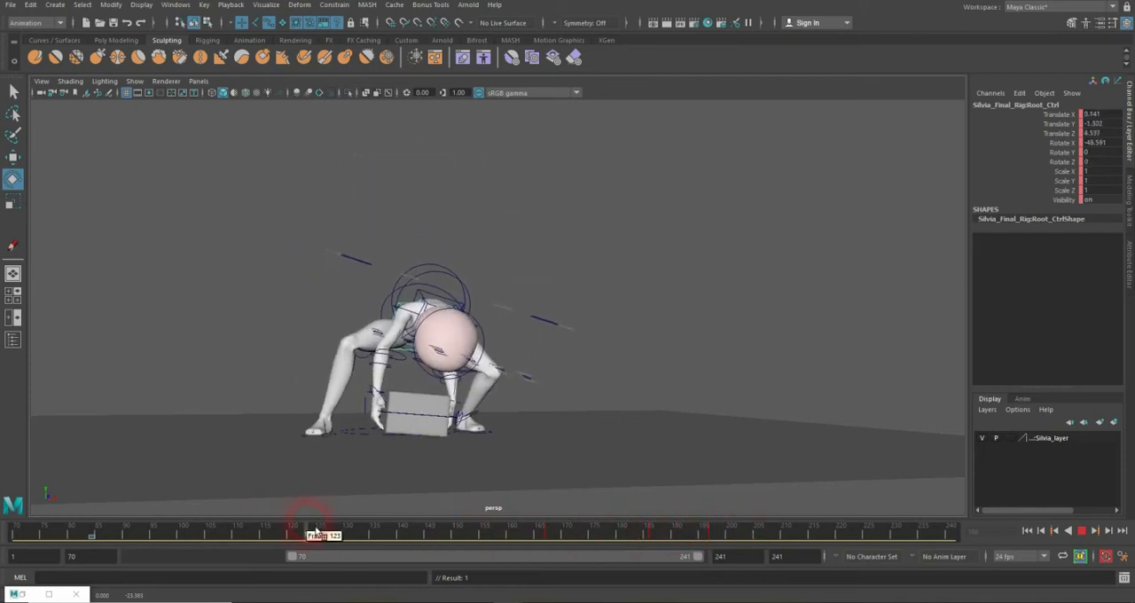
drag(406, 532, 349, 528)
drag(424, 530, 794, 485)
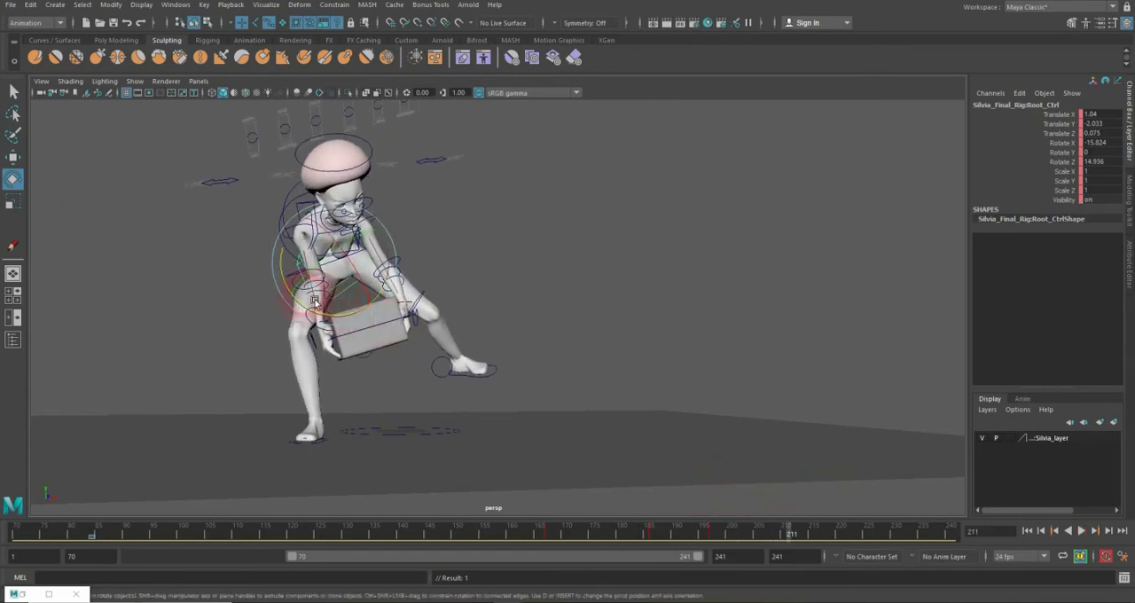
drag(683, 542, 797, 532)
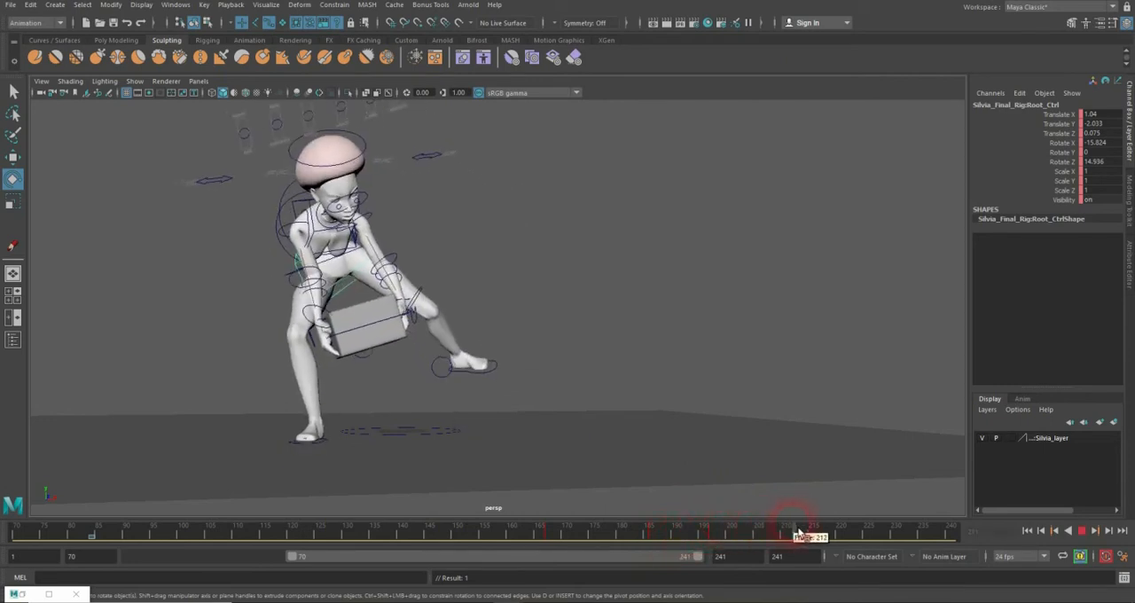
drag(311, 305, 307, 301)
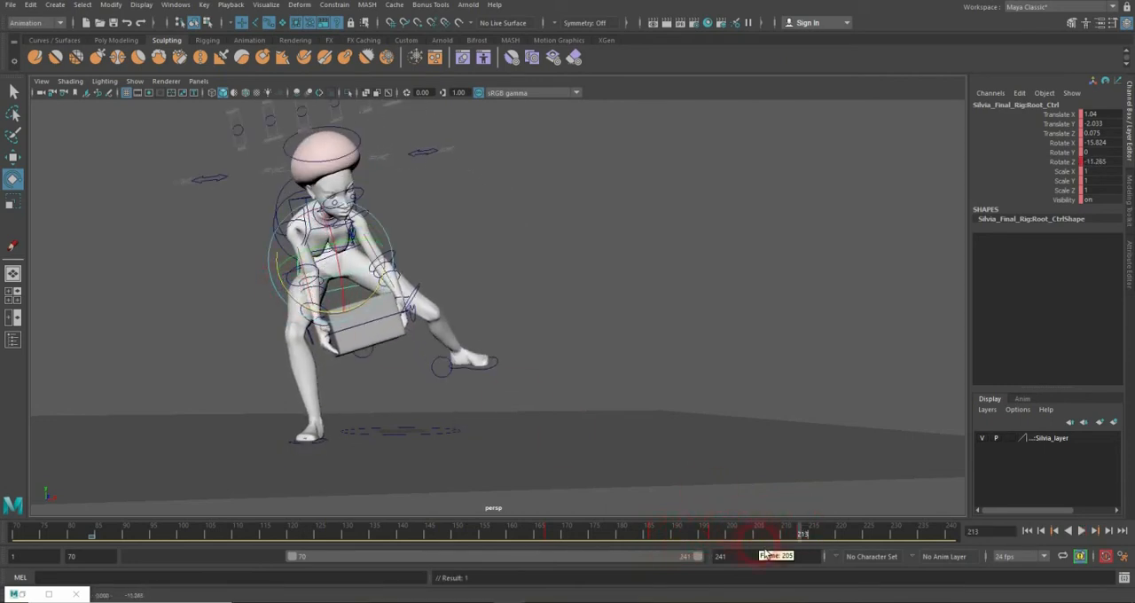
drag(678, 537, 837, 517)
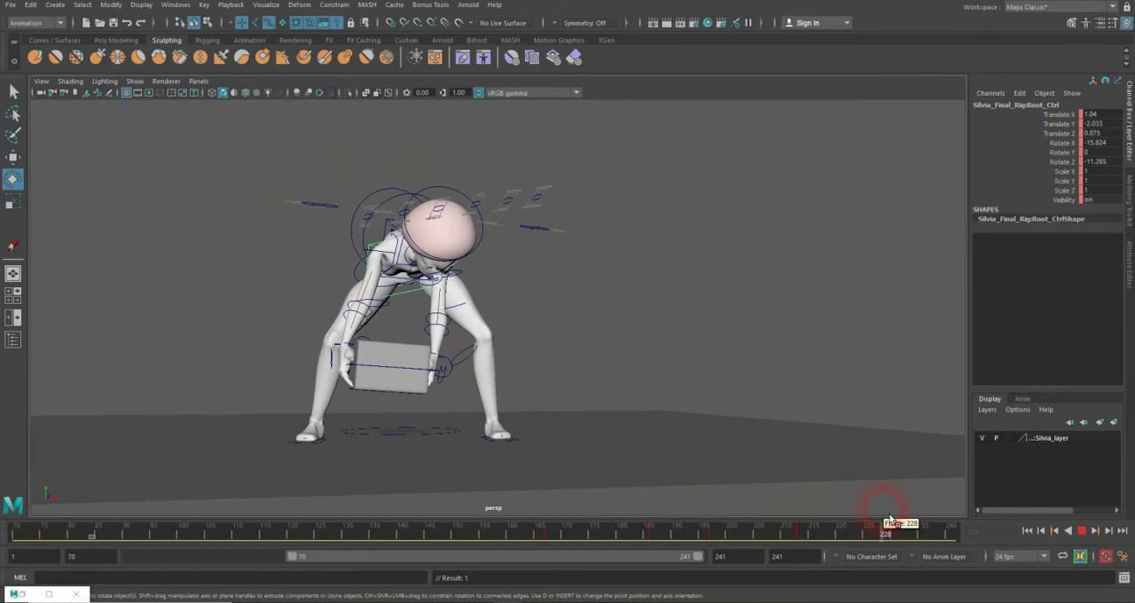
drag(891, 519, 867, 520)
click(438, 286)
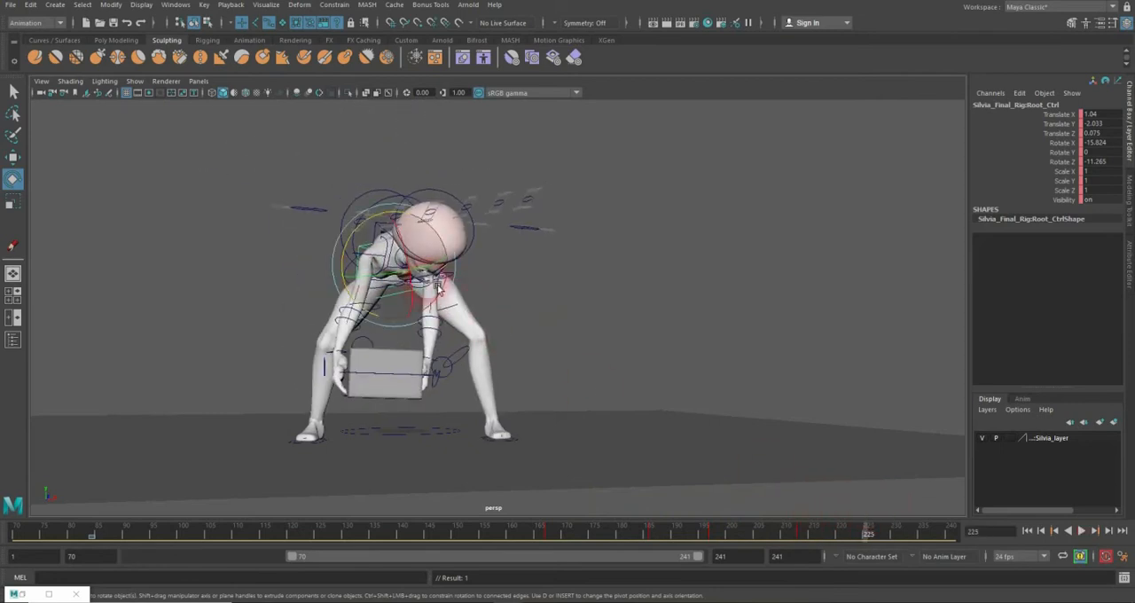
drag(353, 267, 353, 268)
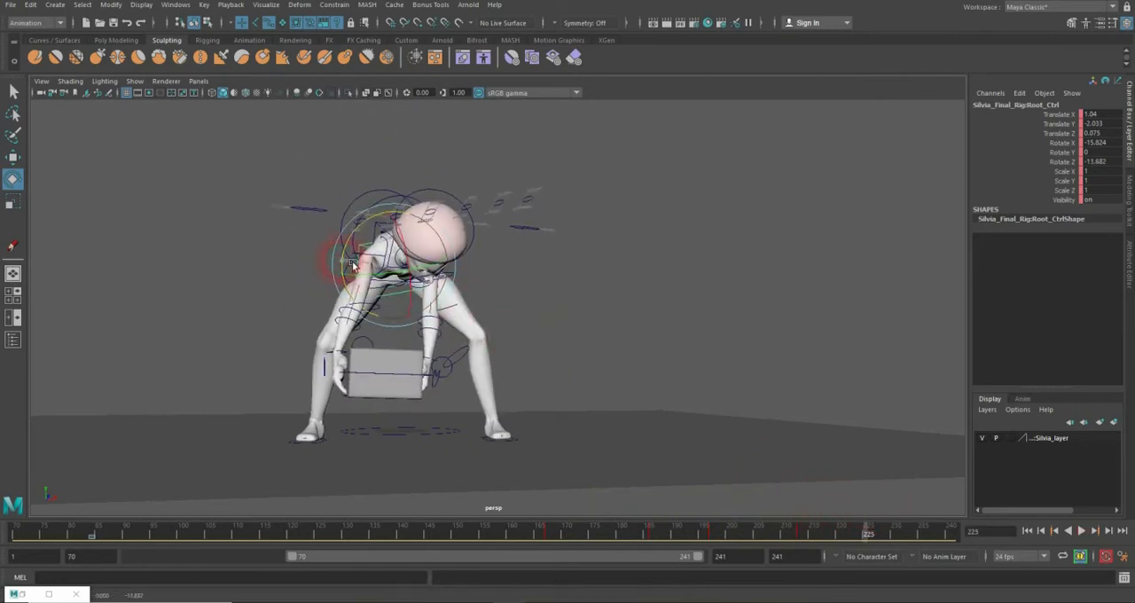
Step: Lower the FK root control to Translate Y -19.652 at frame 232
drag(754, 506, 906, 538)
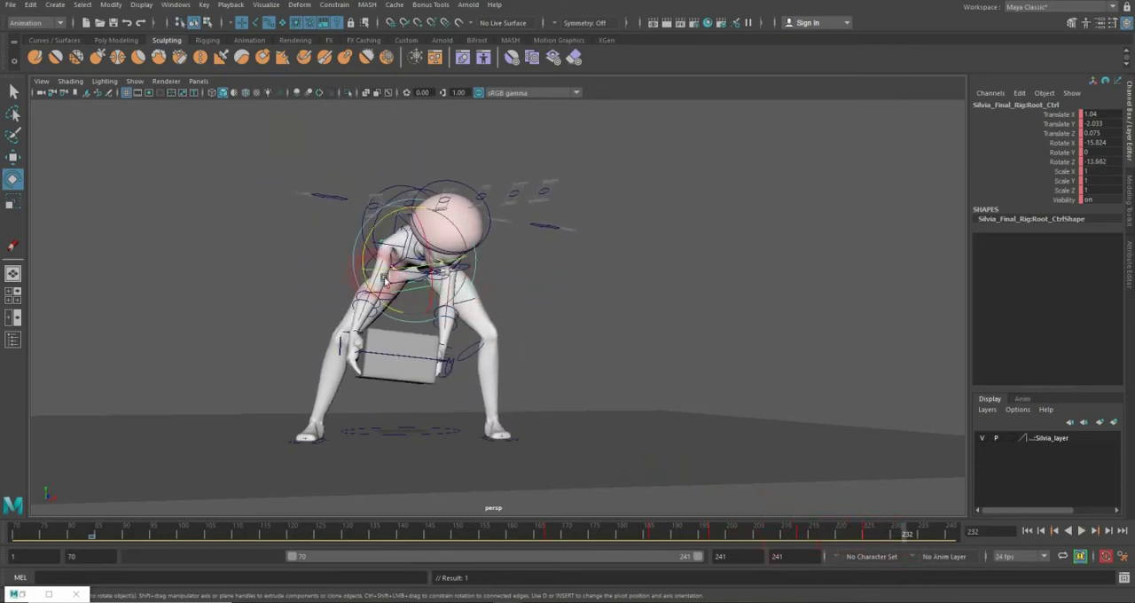
click(303, 265)
alt+drag(369, 273, 398, 272)
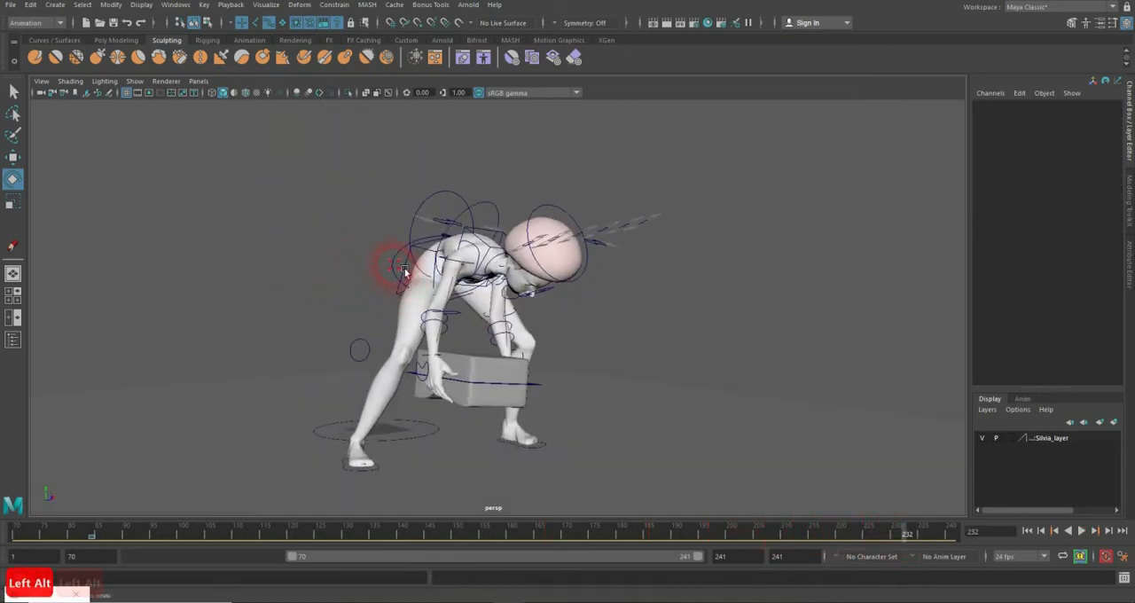
click(403, 272)
key(w)
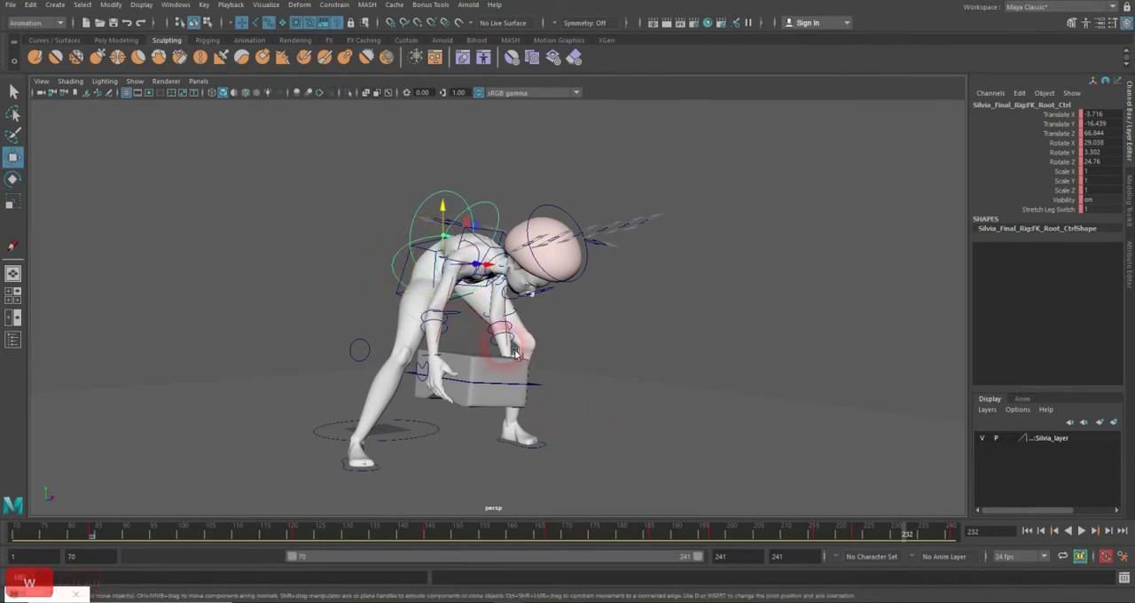
alt+drag(520, 405, 497, 355)
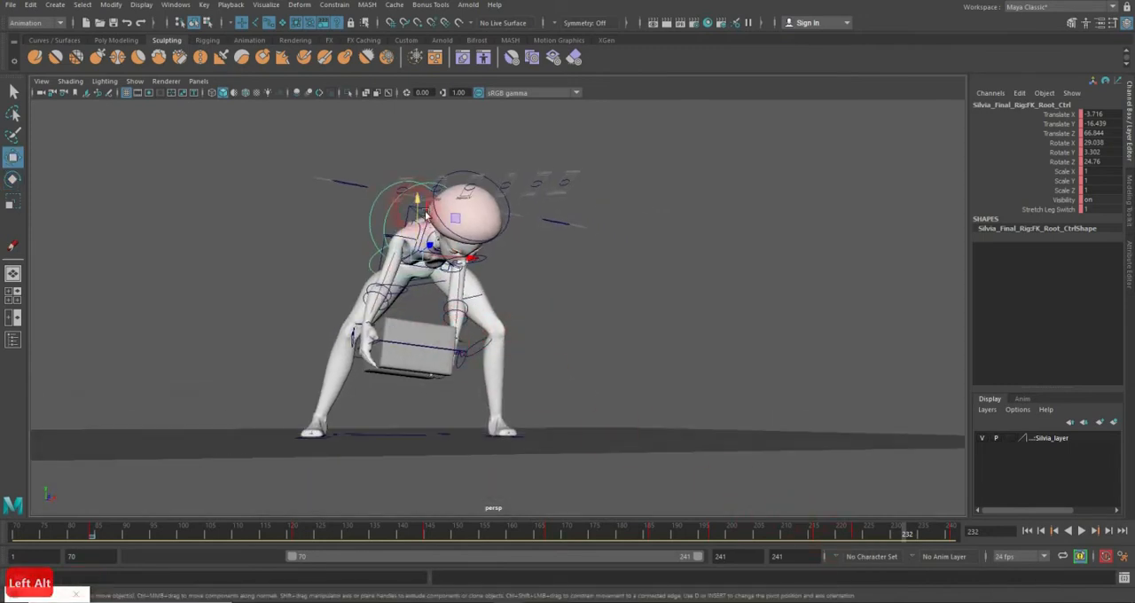
drag(419, 202, 430, 209)
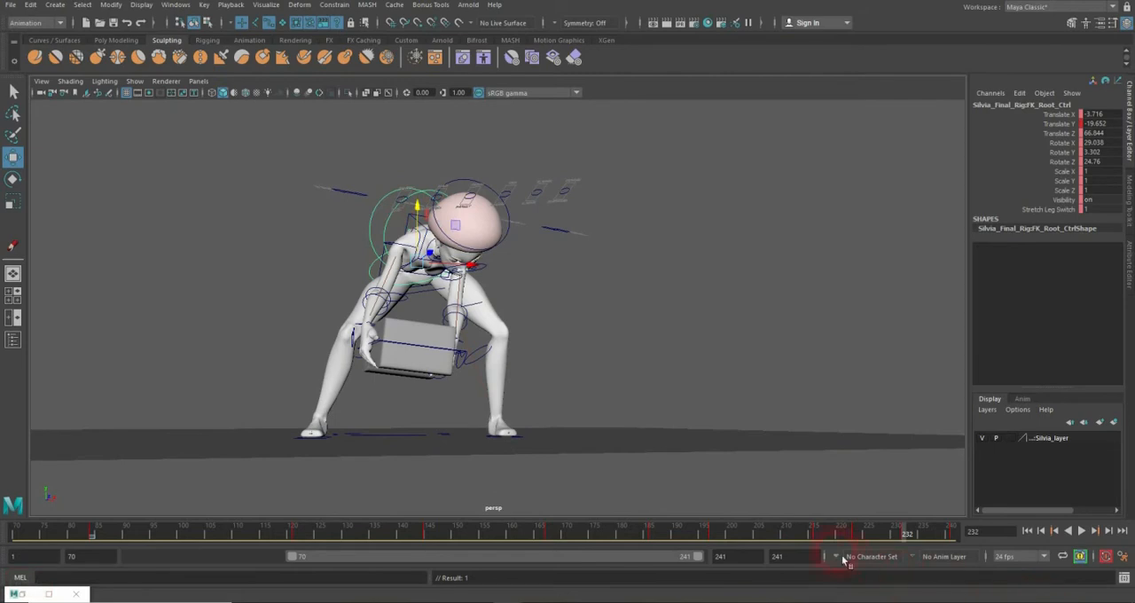
Step: Set the playback range to end at frame 232 and play the animation from frame 70
mouse_move(829, 534)
mouse_down()
mouse_move(798, 532)
mouse_move(966, 541)
mouse_move(895, 541)
mouse_move(911, 547)
mouse_up()
click(738, 557)
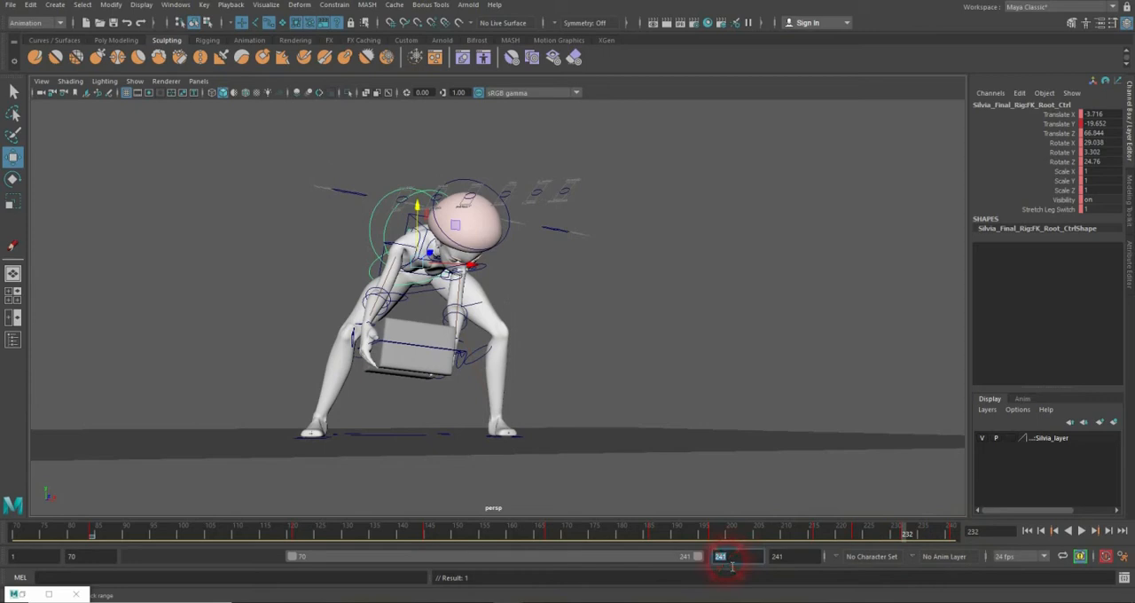
text(232)
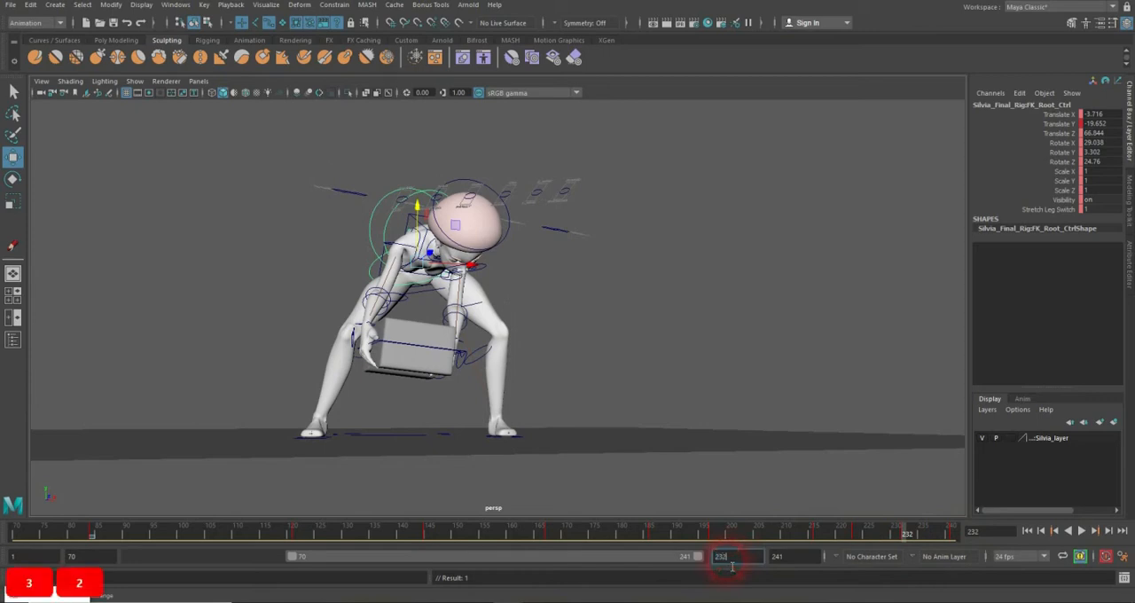
key(Return)
drag(565, 536, 16, 542)
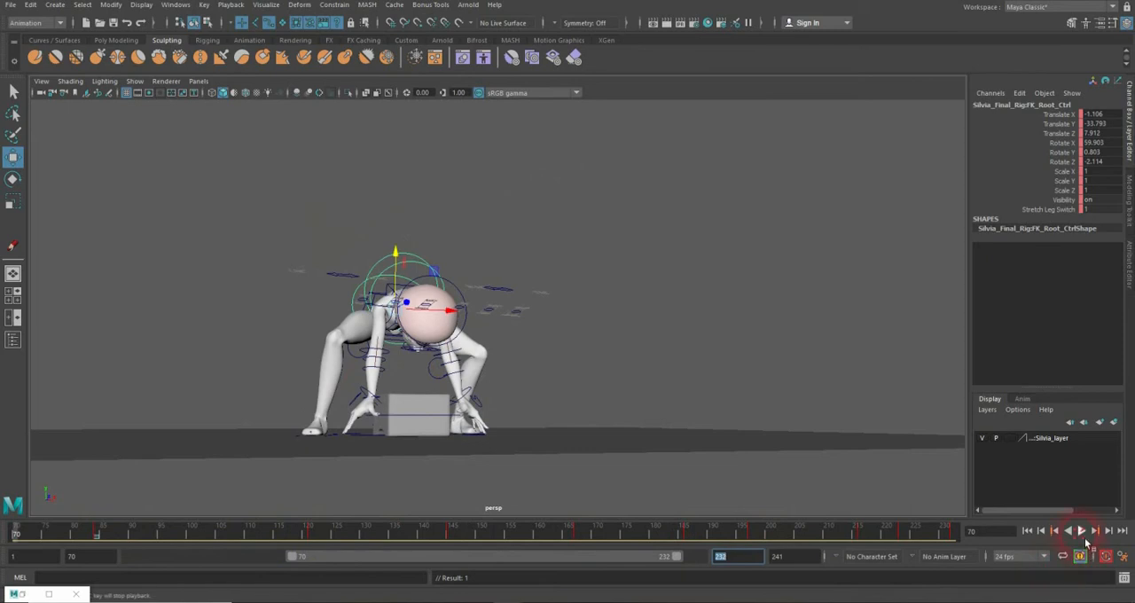
click(1081, 530)
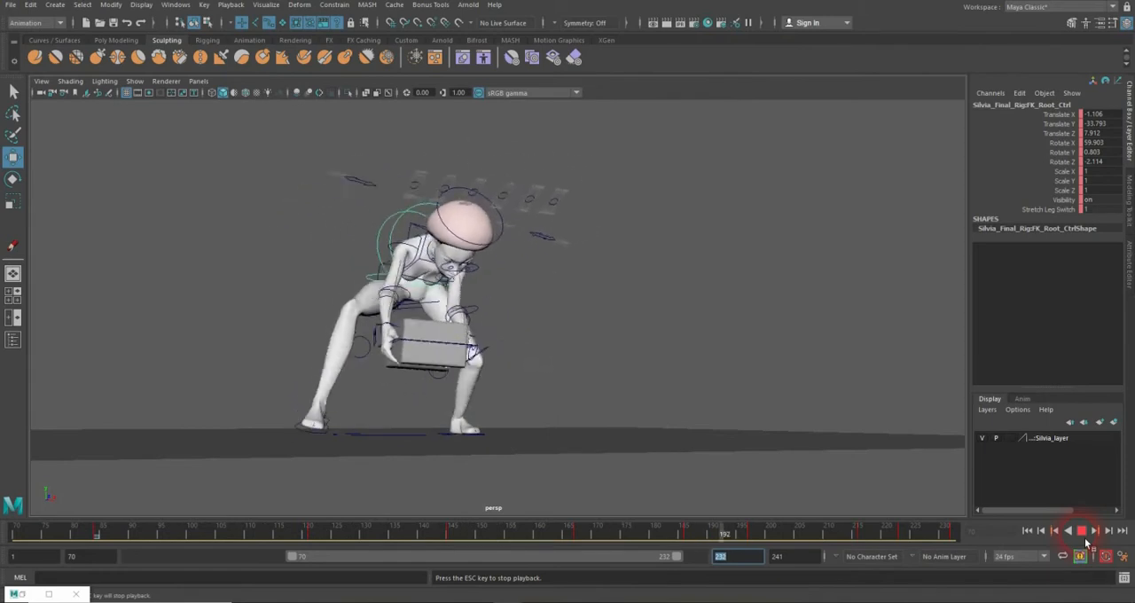
click(1085, 538)
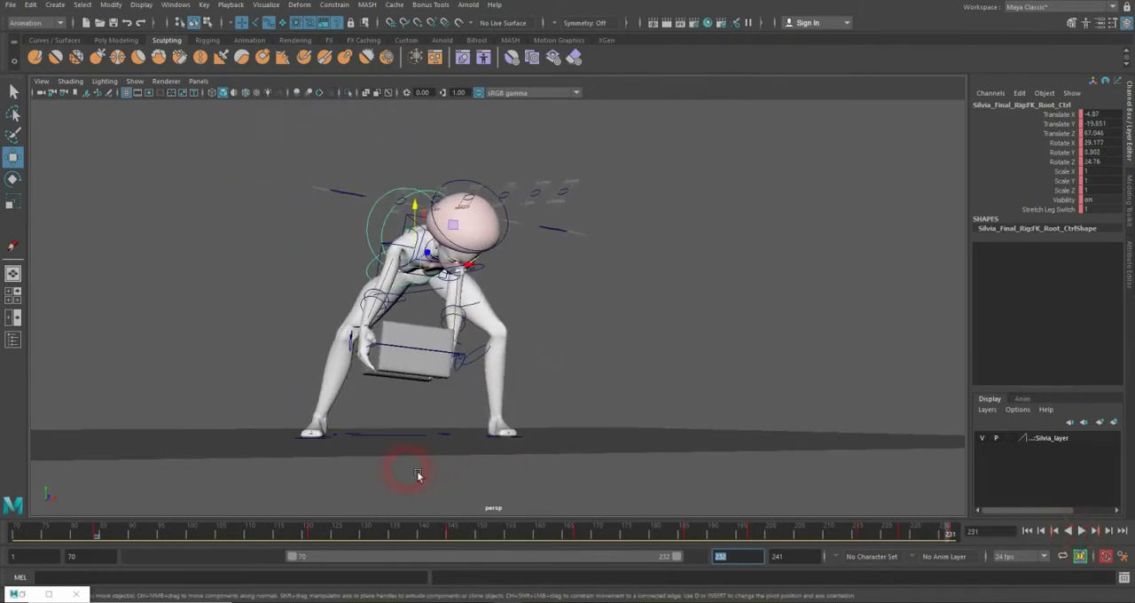
Step: Select the right foot control and raise the heel with its Roll attribute at frame 172
alt+drag(341, 451, 348, 477)
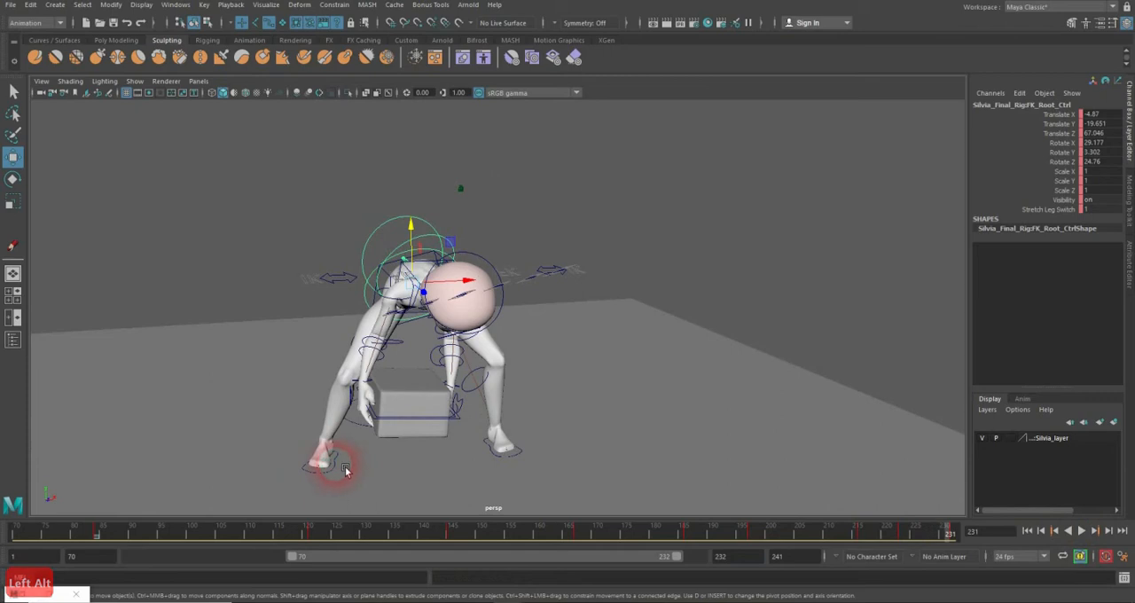
click(336, 463)
alt+drag(447, 473, 454, 458)
click(541, 538)
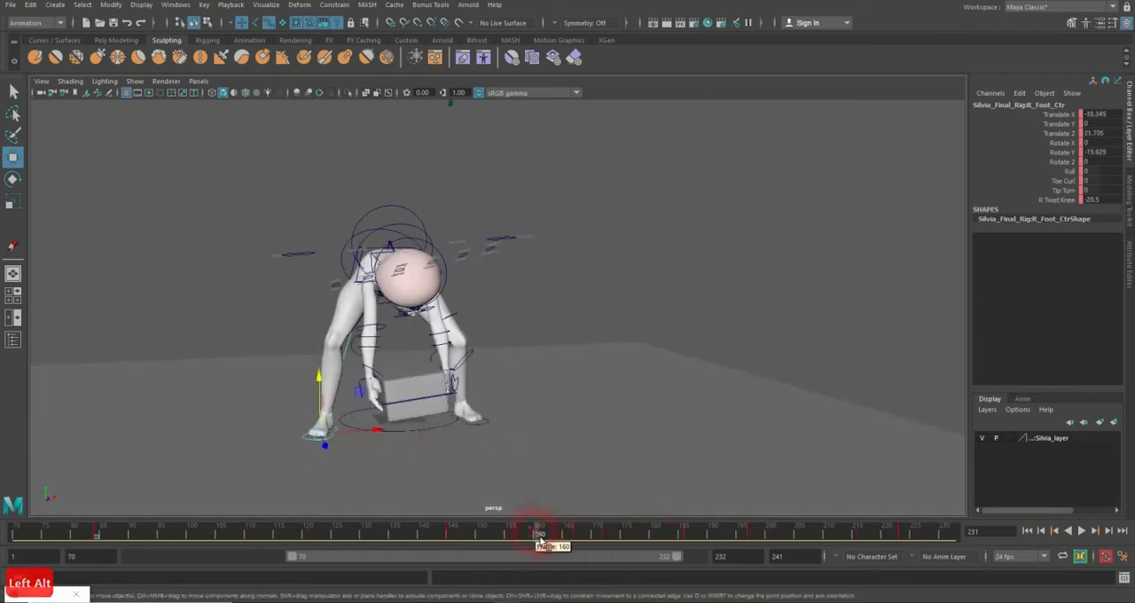
drag(541, 538, 691, 541)
mouse_move(574, 476)
alt+mouse_down()
mouse_move(499, 468)
mouse_move(562, 464)
alt+mouse_up()
mouse_move(624, 538)
mouse_down()
mouse_move(598, 537)
mouse_move(653, 538)
mouse_move(574, 539)
mouse_move(623, 538)
mouse_move(610, 539)
mouse_up()
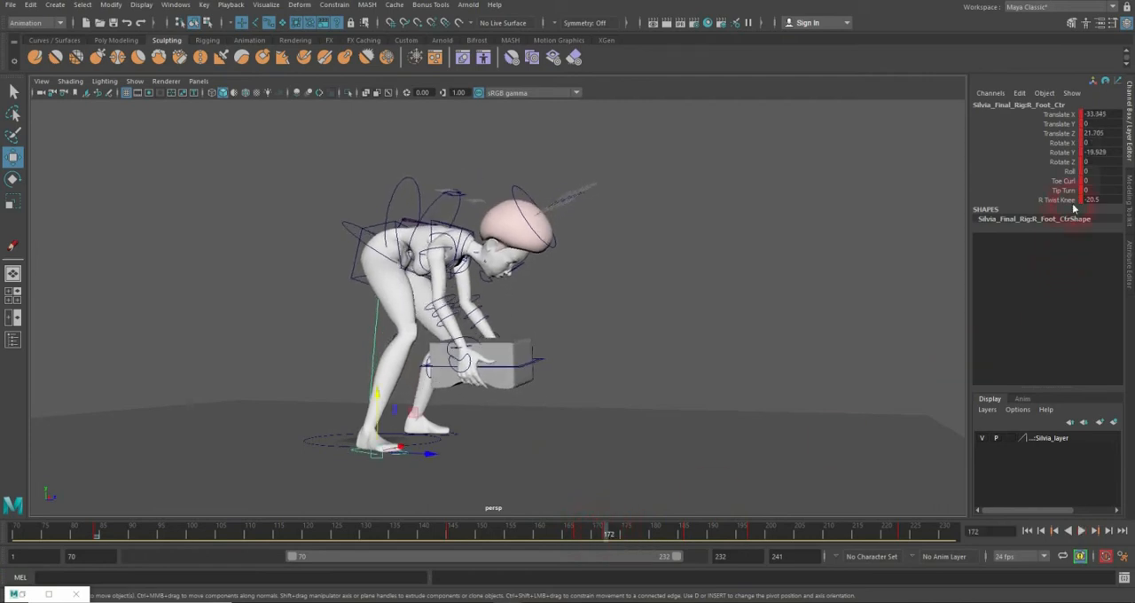
click(1065, 172)
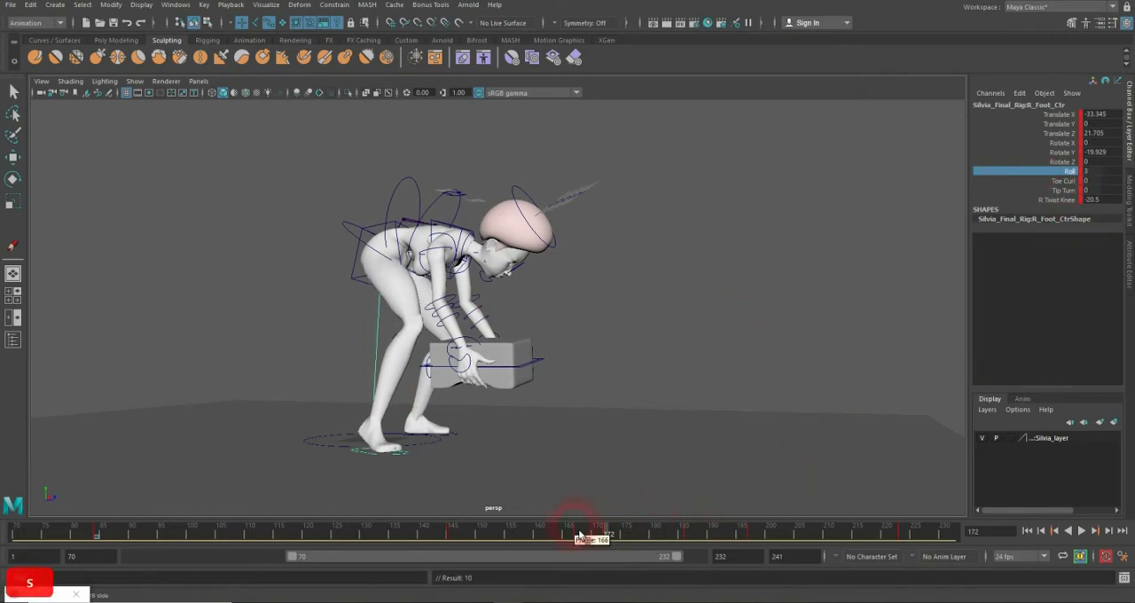
Step: Shift the right foot's key from frame 172 to about frame 177 and set its Roll to 0 at frame 197
drag(578, 536, 610, 537)
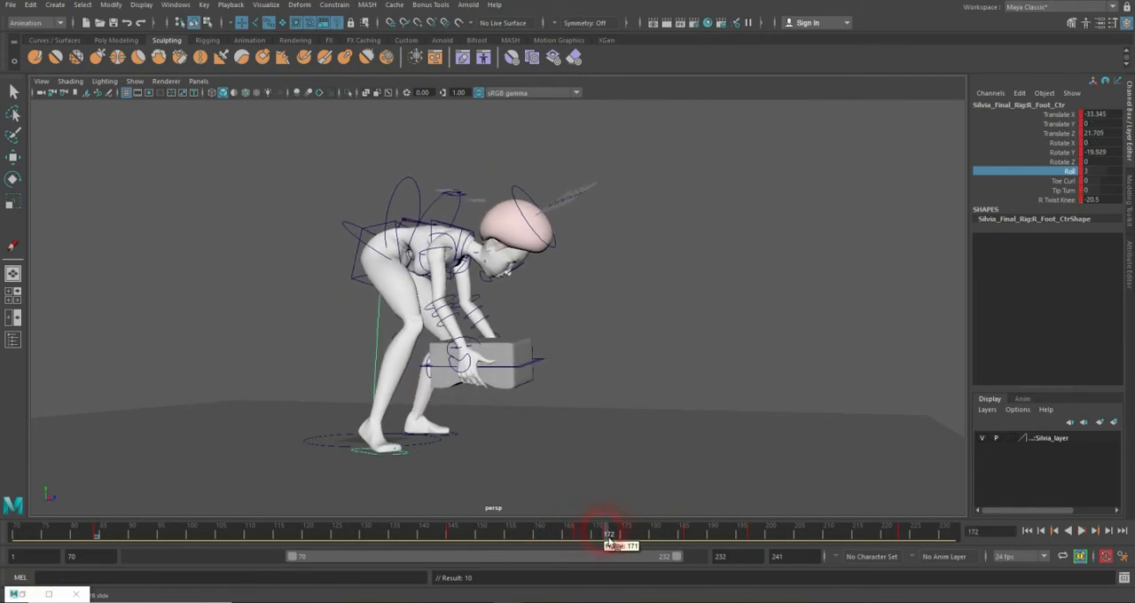
drag(610, 538, 650, 536)
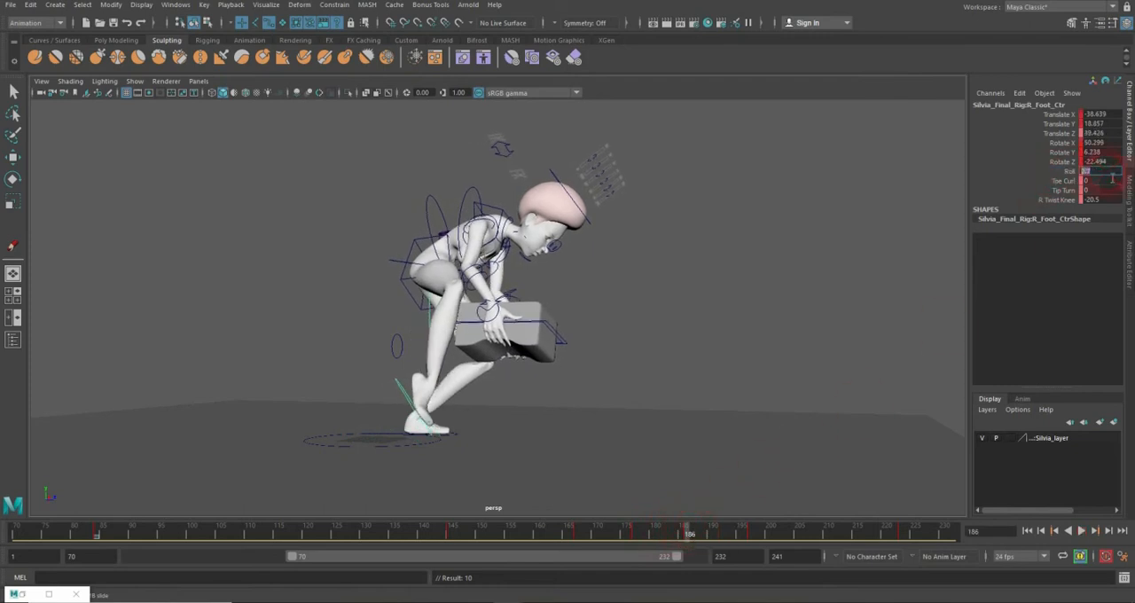
drag(621, 536, 645, 547)
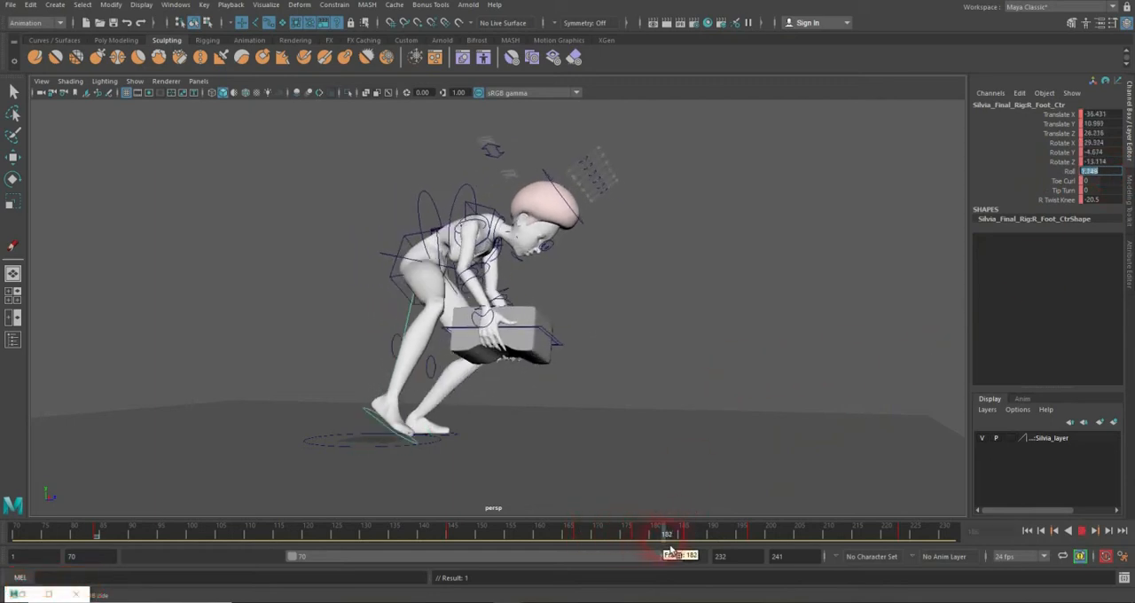
mouse_move(741, 546)
mouse_down()
mouse_move(784, 543)
mouse_move(596, 540)
mouse_move(690, 554)
mouse_move(817, 550)
mouse_move(547, 542)
mouse_move(784, 552)
mouse_move(717, 552)
mouse_move(771, 555)
mouse_move(735, 552)
mouse_up()
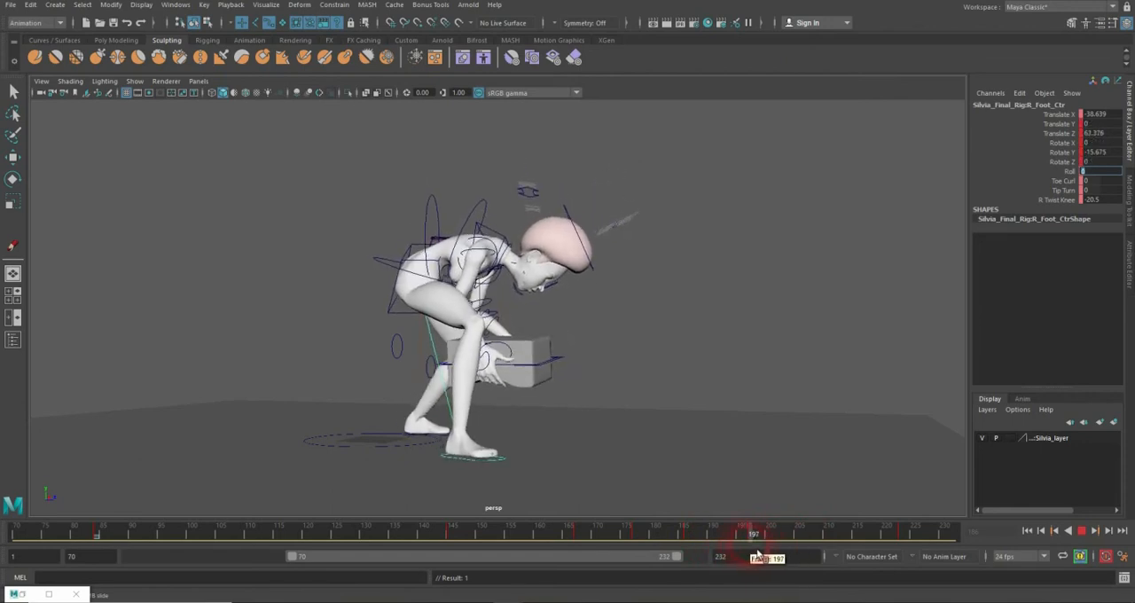
Step: Move the left foot control's key from frame 197 to 201 and set a key on it at frame 196
alt+drag(875, 314, 553, 348)
alt+right_drag(569, 349, 614, 359)
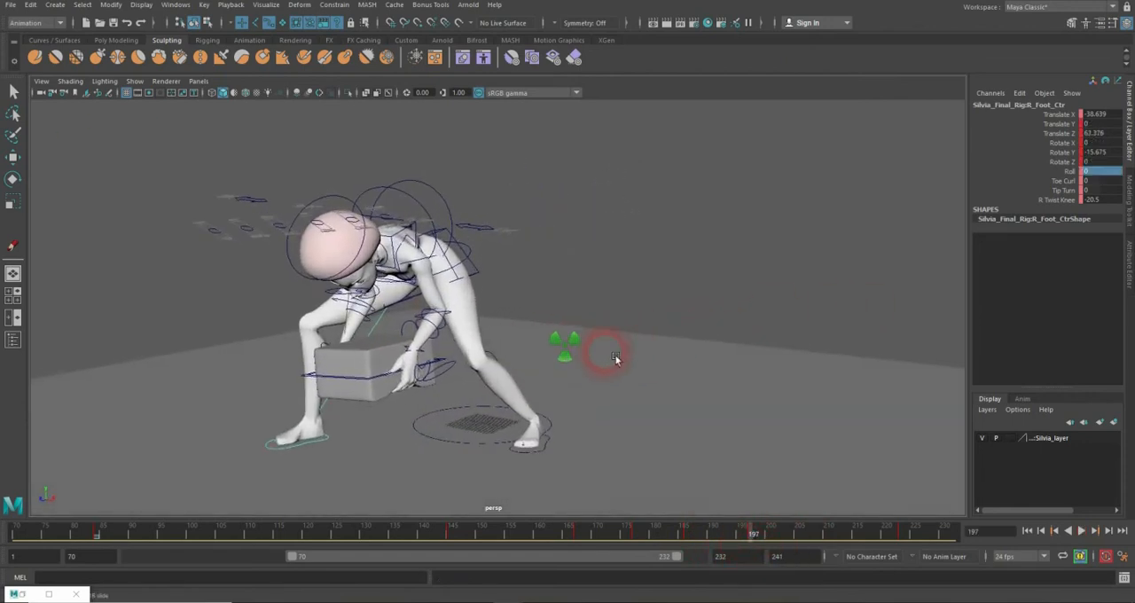
alt+middle_drag(616, 359, 610, 273)
alt+right_drag(609, 273, 681, 274)
click(560, 381)
key(w)
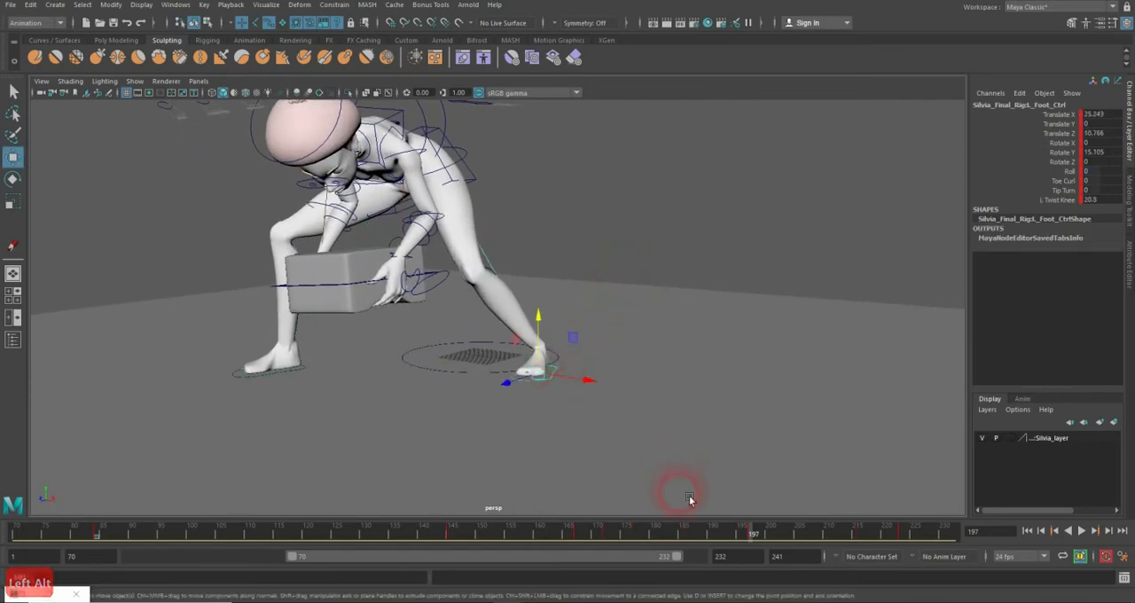
mouse_move(756, 550)
mouse_down()
mouse_move(664, 537)
mouse_move(778, 542)
mouse_move(735, 536)
mouse_move(754, 539)
mouse_up()
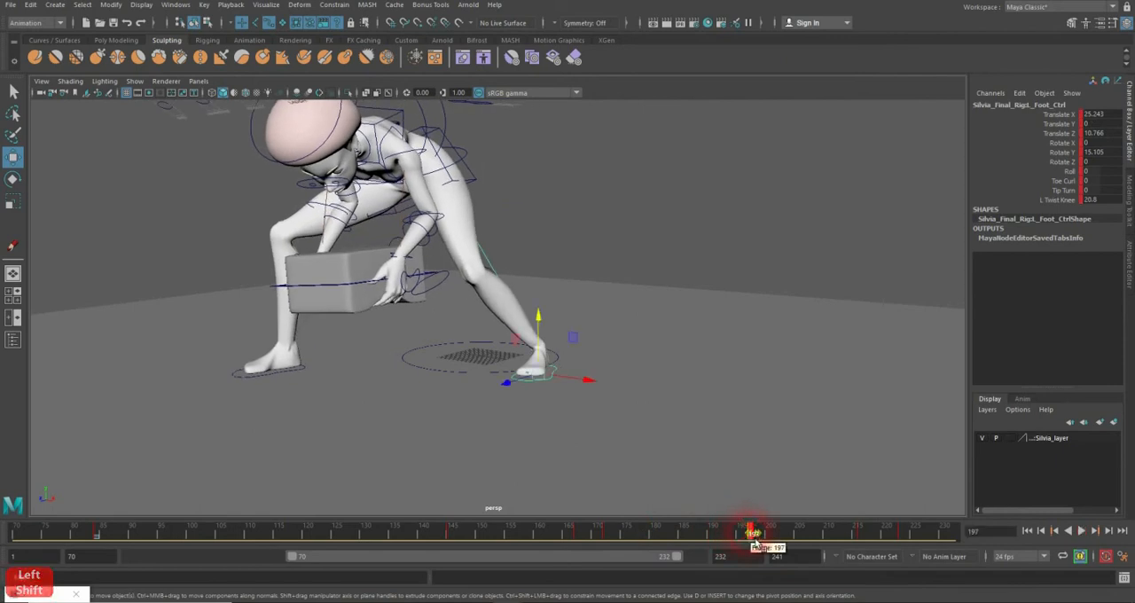
mouse_move(754, 539)
mouse_down()
mouse_move(786, 541)
mouse_move(748, 541)
mouse_up()
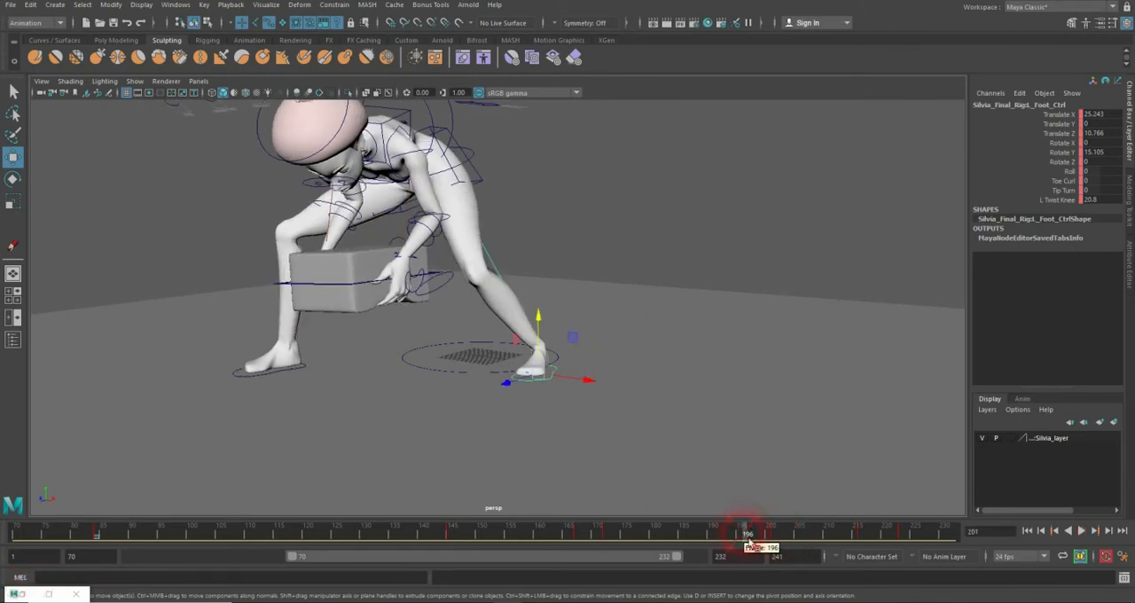
key(s)
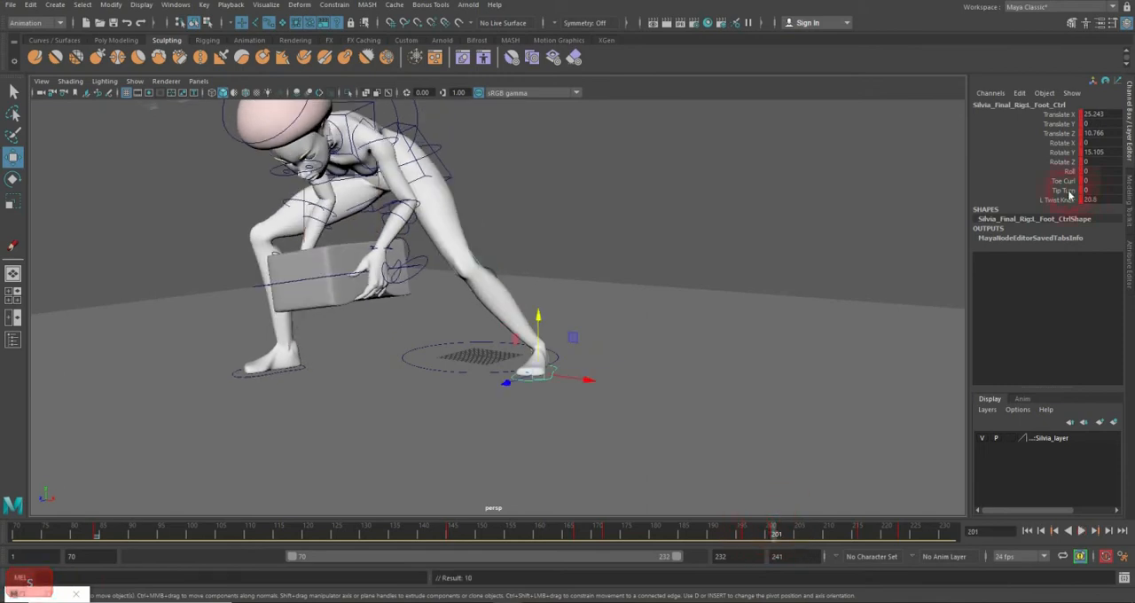
Step: Set the left foot's Roll to 5.1 at frame 201 and rotate it to X 48.968, Y 25.178, Z 60.315 at frame 216
click(1065, 172)
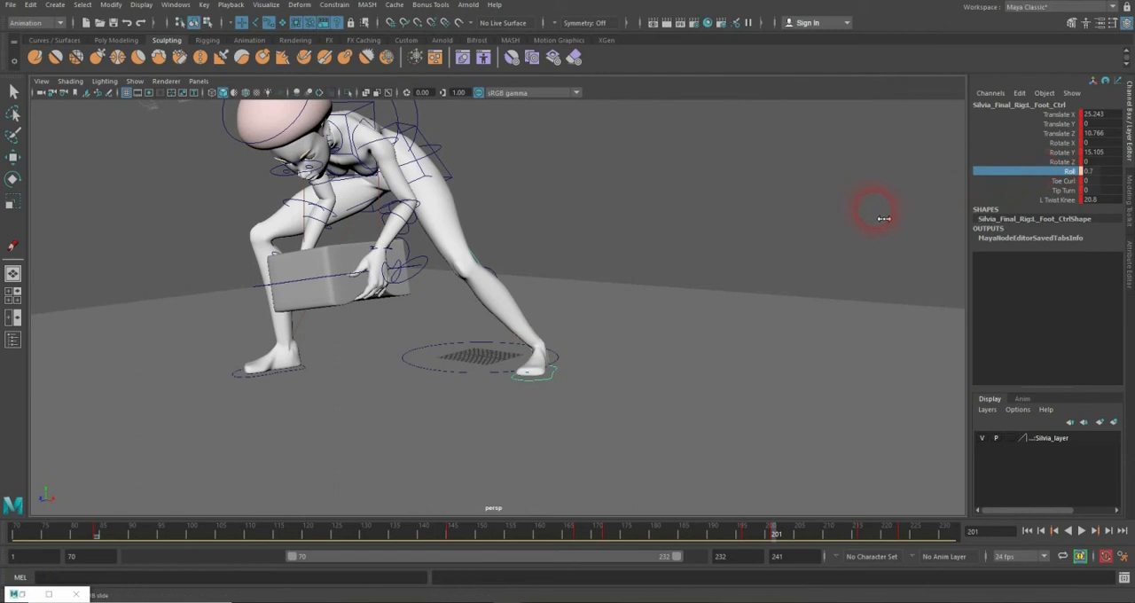
middle_drag(884, 218, 897, 221)
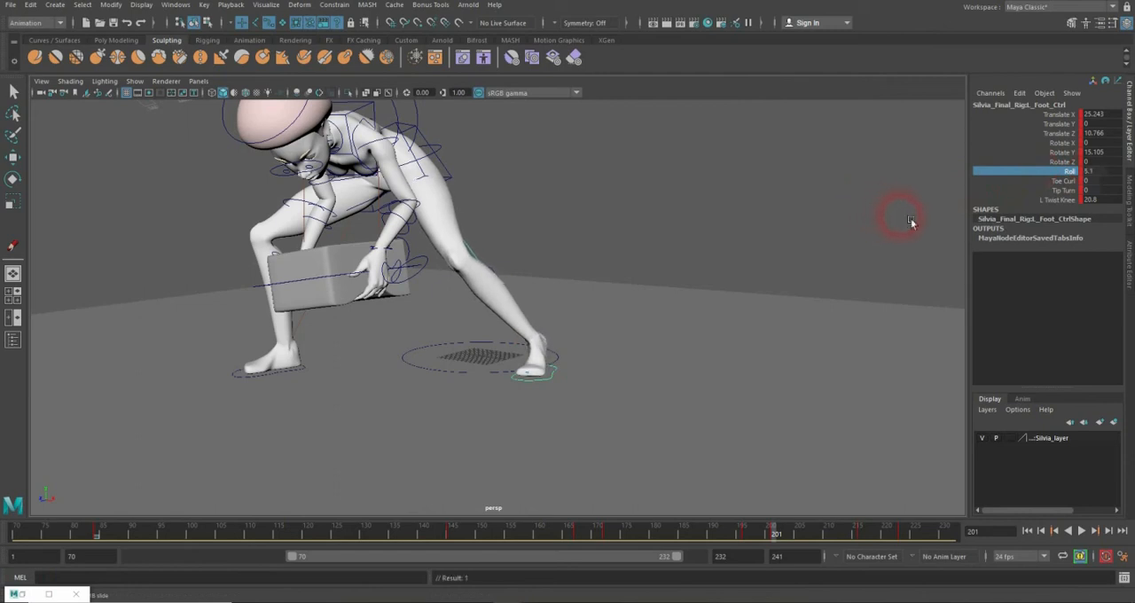
drag(768, 534, 864, 537)
alt+drag(659, 314, 728, 313)
drag(824, 525, 865, 539)
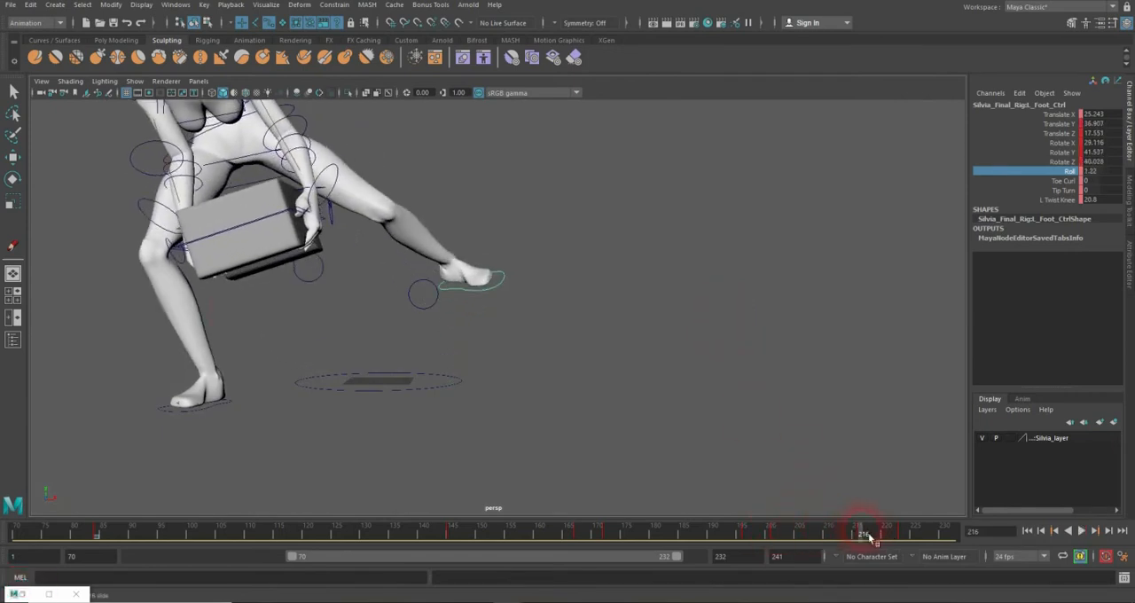
key(e)
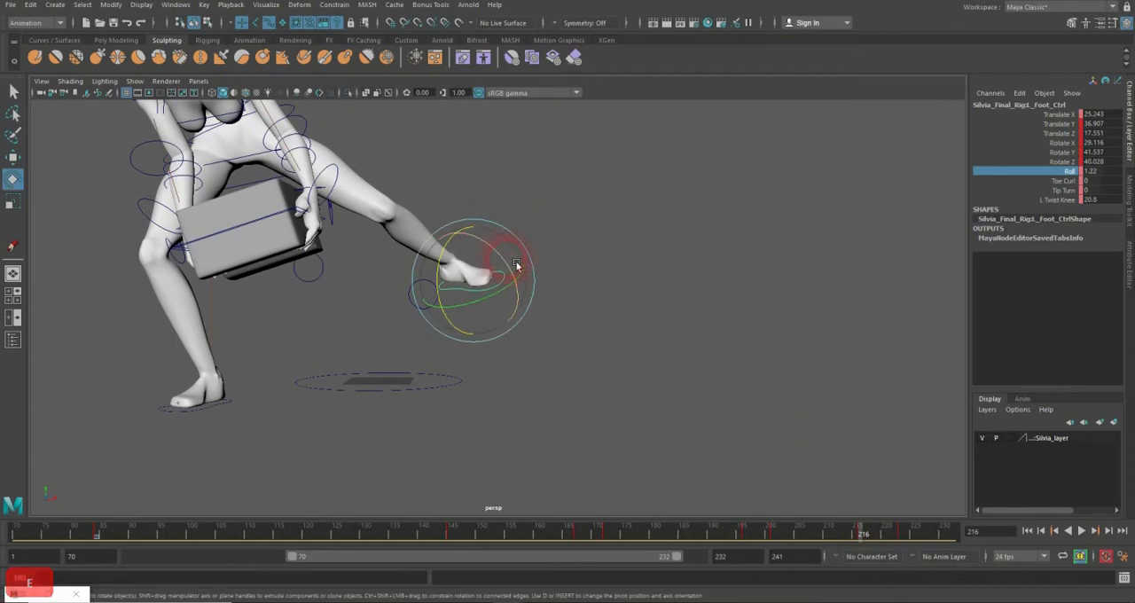
drag(517, 265, 455, 270)
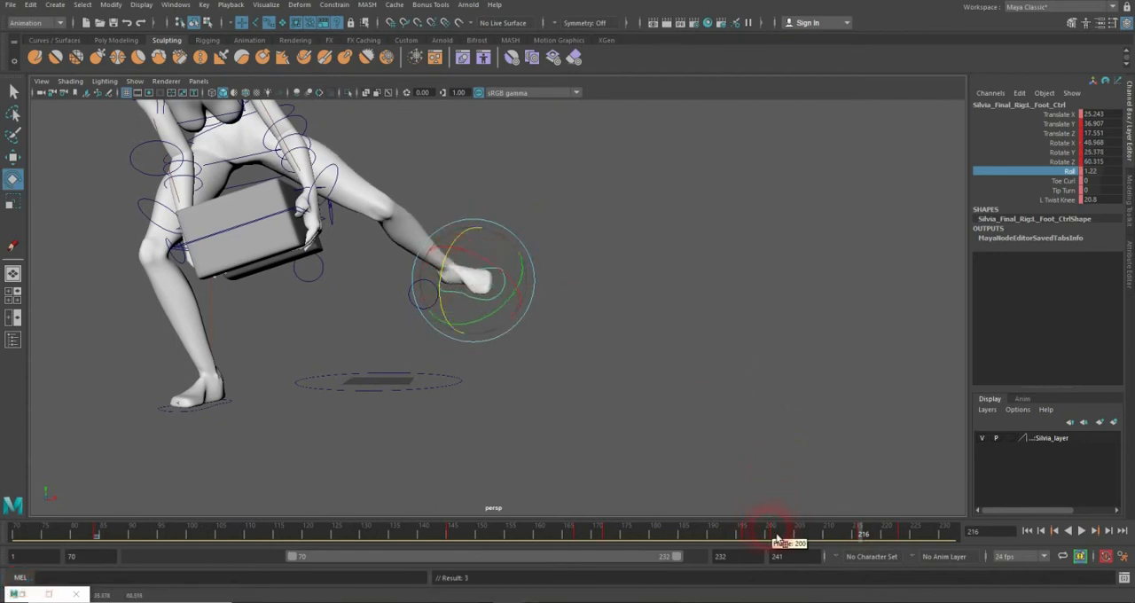
Step: Play the animation from the start of the range to review the foot and body motion
drag(774, 538, 406, 507)
alt+drag(456, 431, 621, 406)
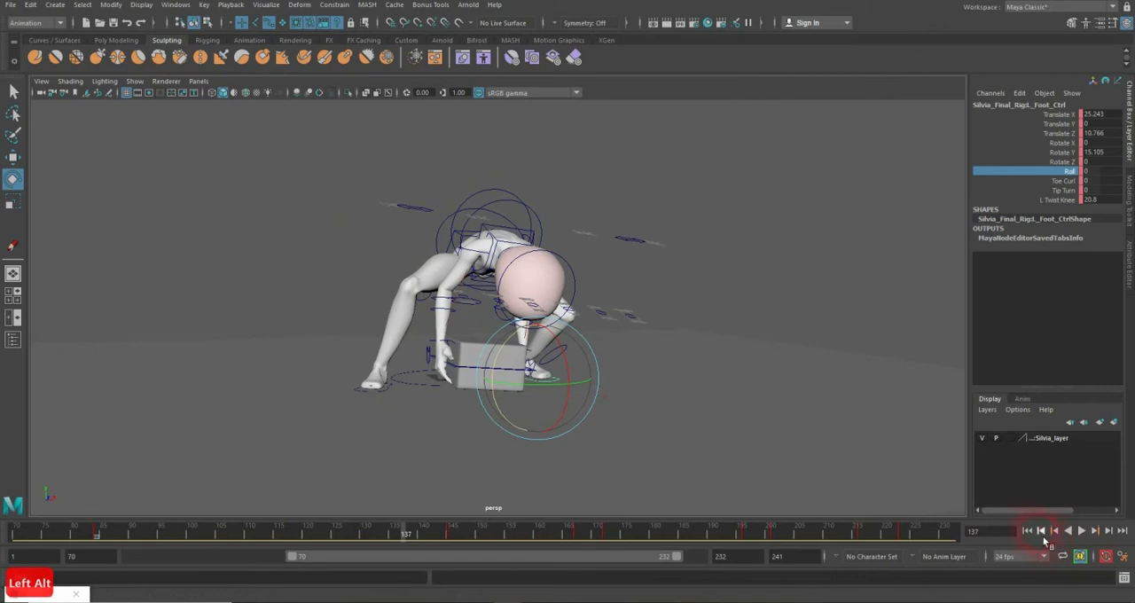
click(1028, 531)
click(1082, 531)
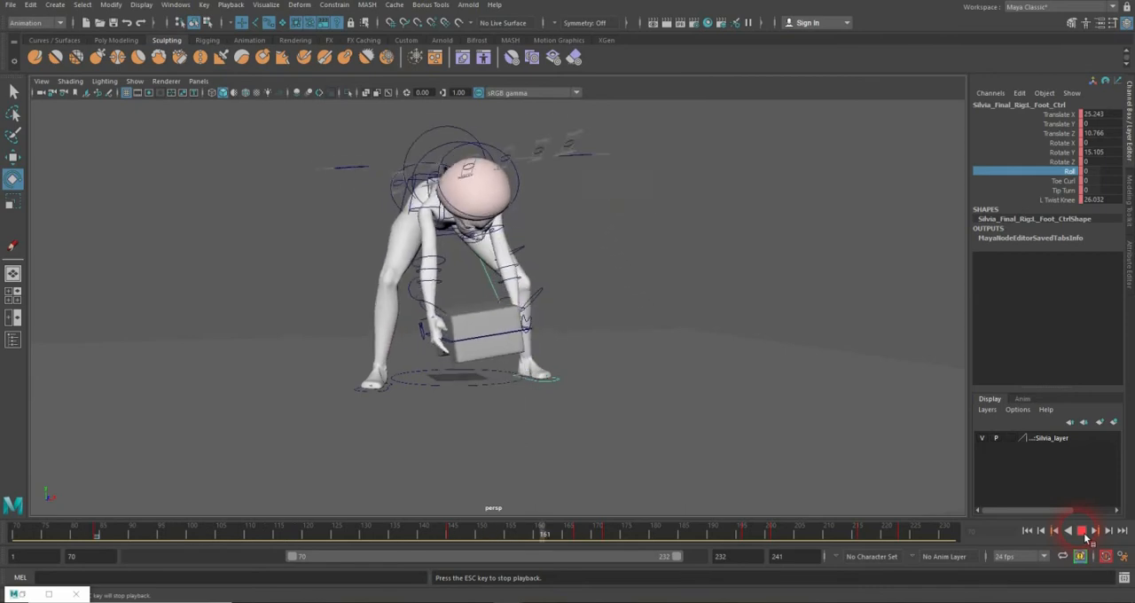
click(1083, 530)
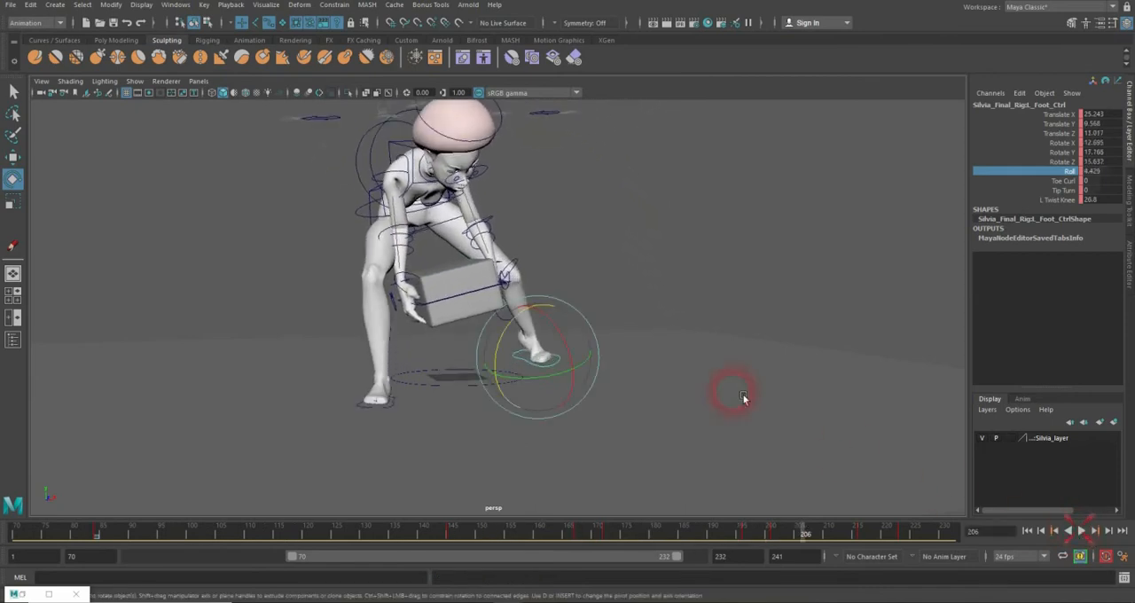
Step: Open the Graph Editor for the FK root and right foot controls at frame 197, keeping the character in view
click(370, 218)
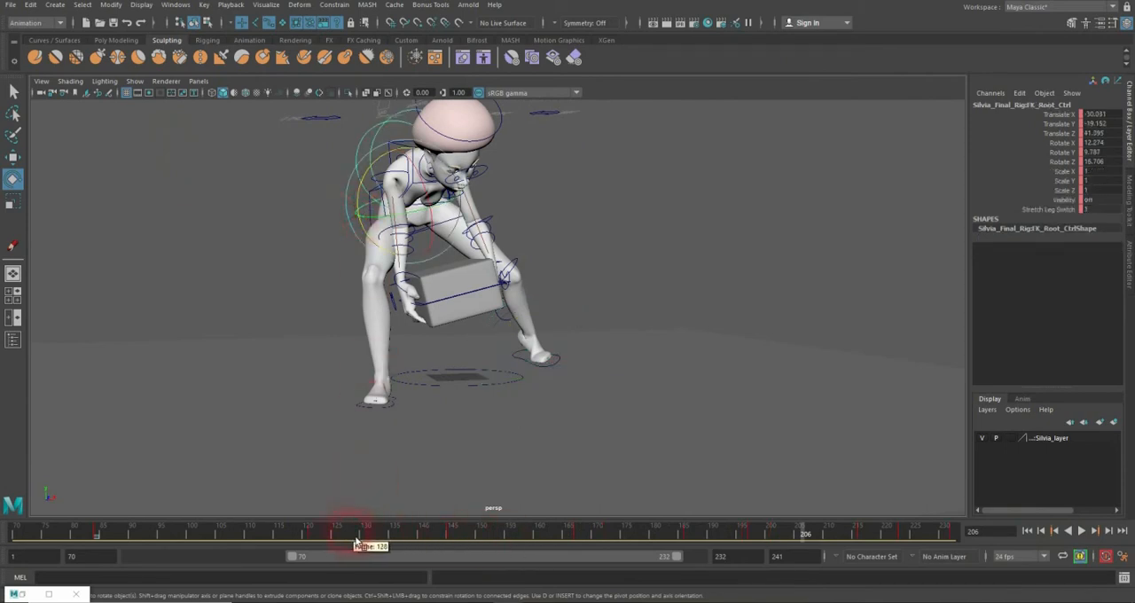
drag(357, 541, 661, 508)
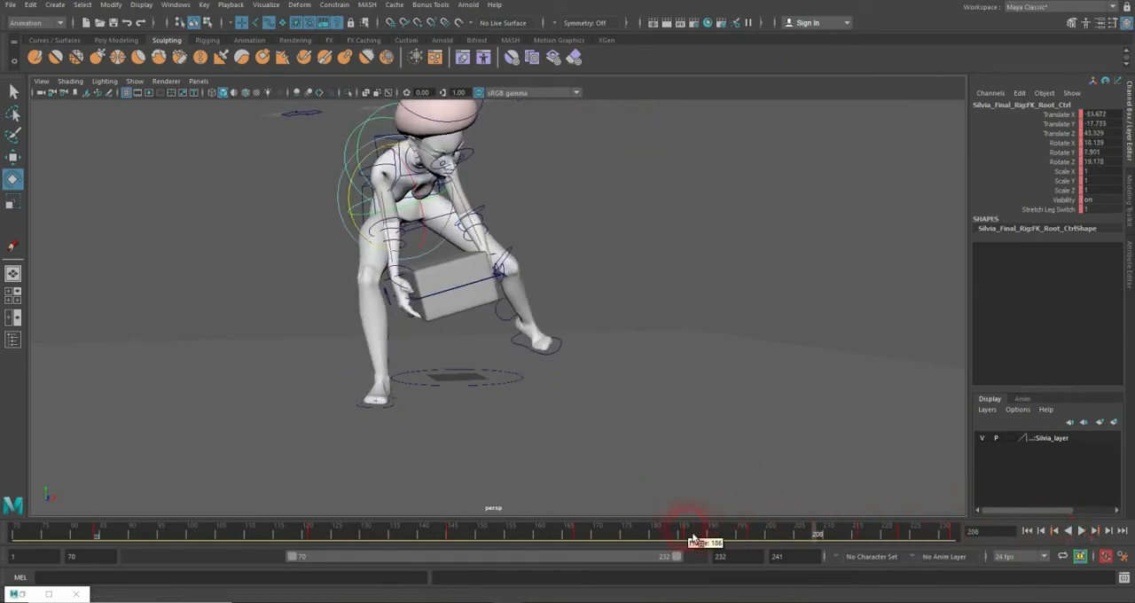
drag(692, 539, 759, 538)
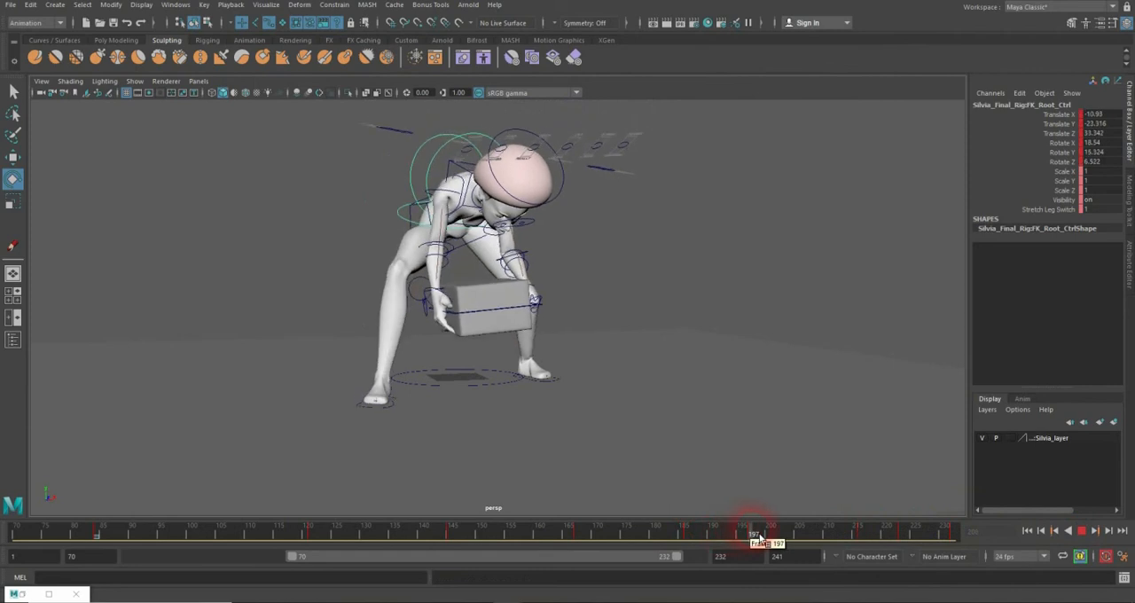
click(399, 417)
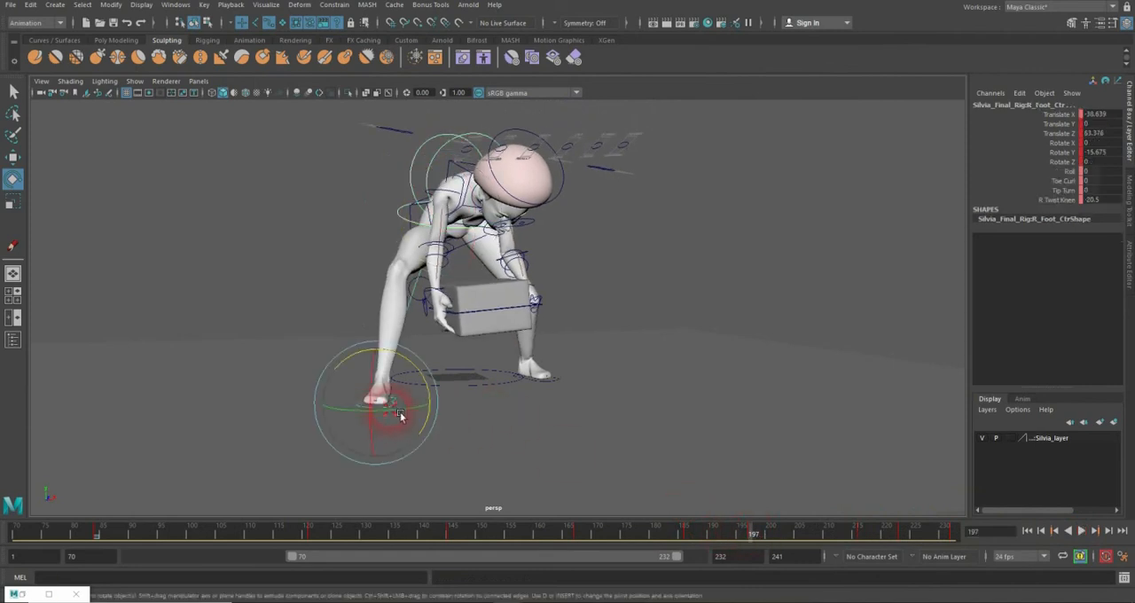
click(175, 5)
mouse_move(240, 70)
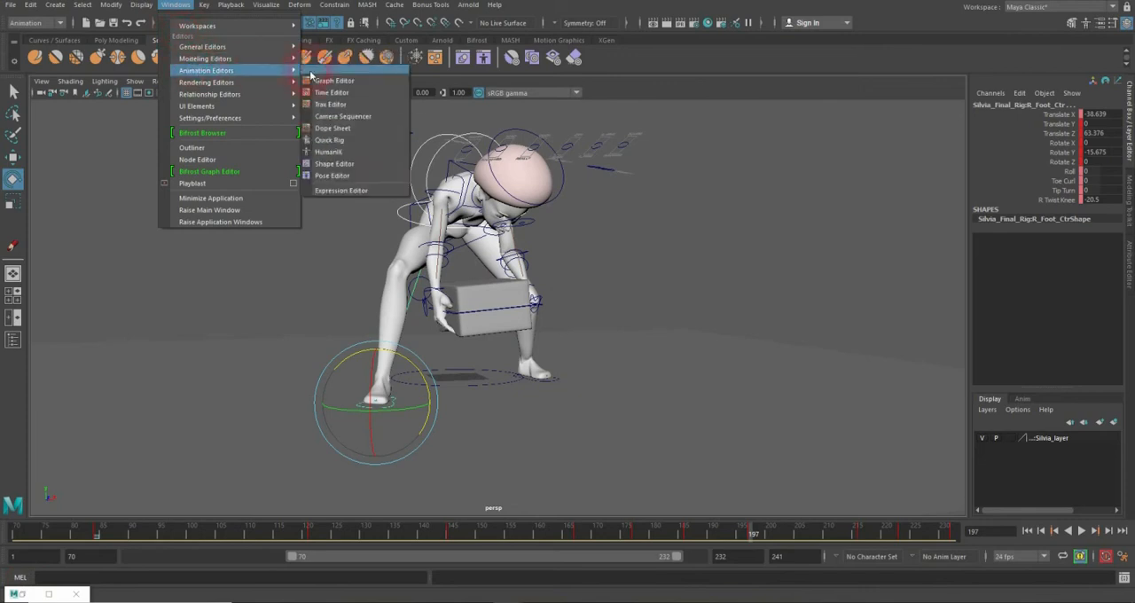
click(747, 215)
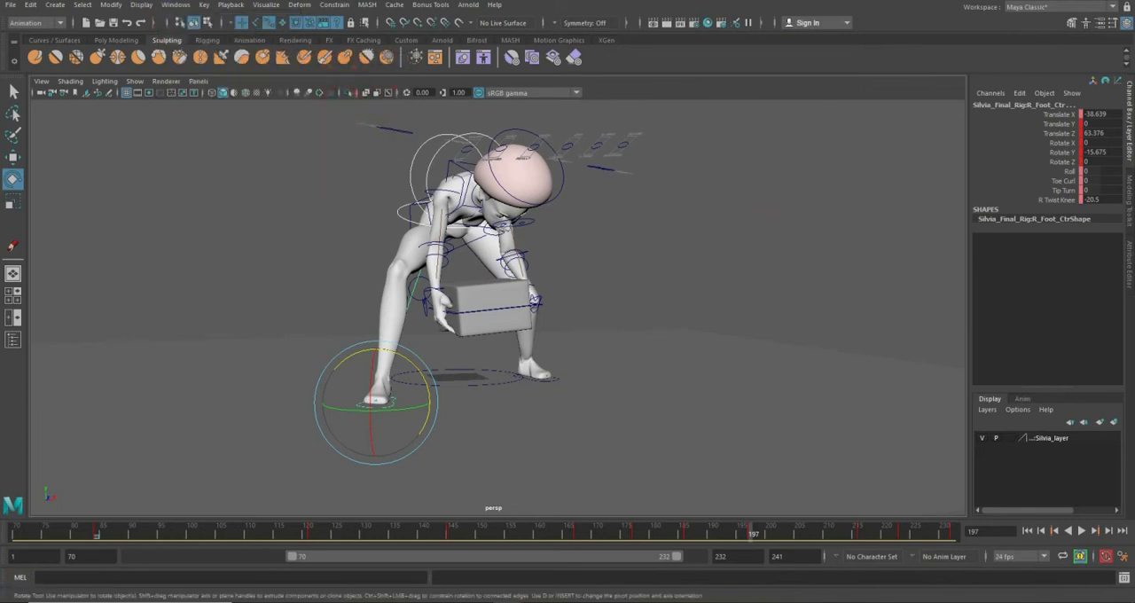
drag(1099, 124, 907, 75)
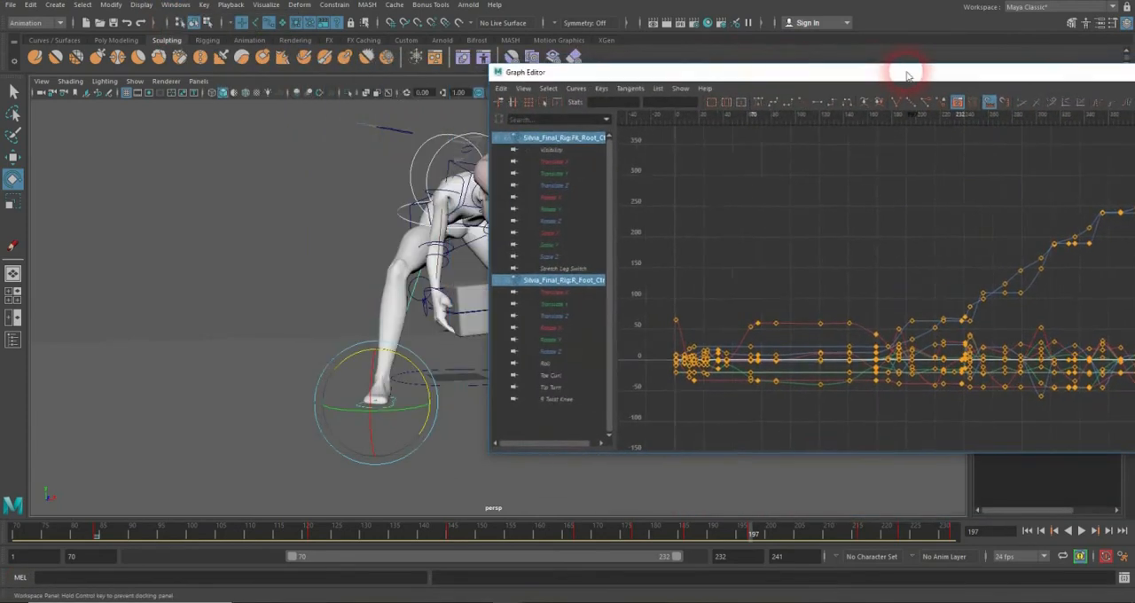
Step: Isolate the FK root's Translate Y curve in the Graph Editor and scrub the animation towards frame 198
click(567, 179)
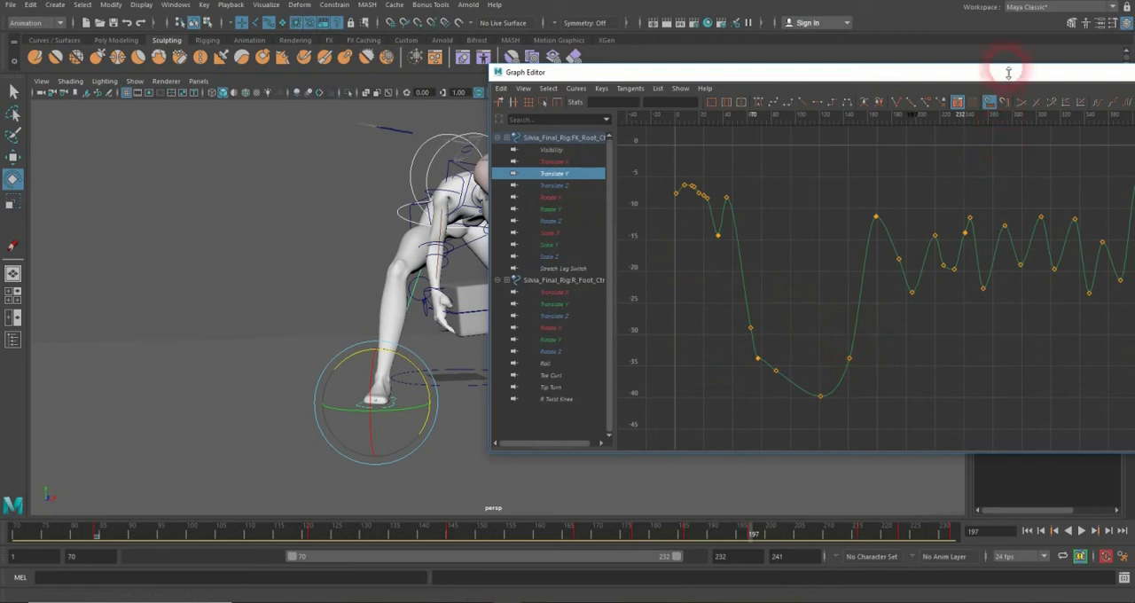
alt+right_drag(1047, 282, 791, 259)
key(f)
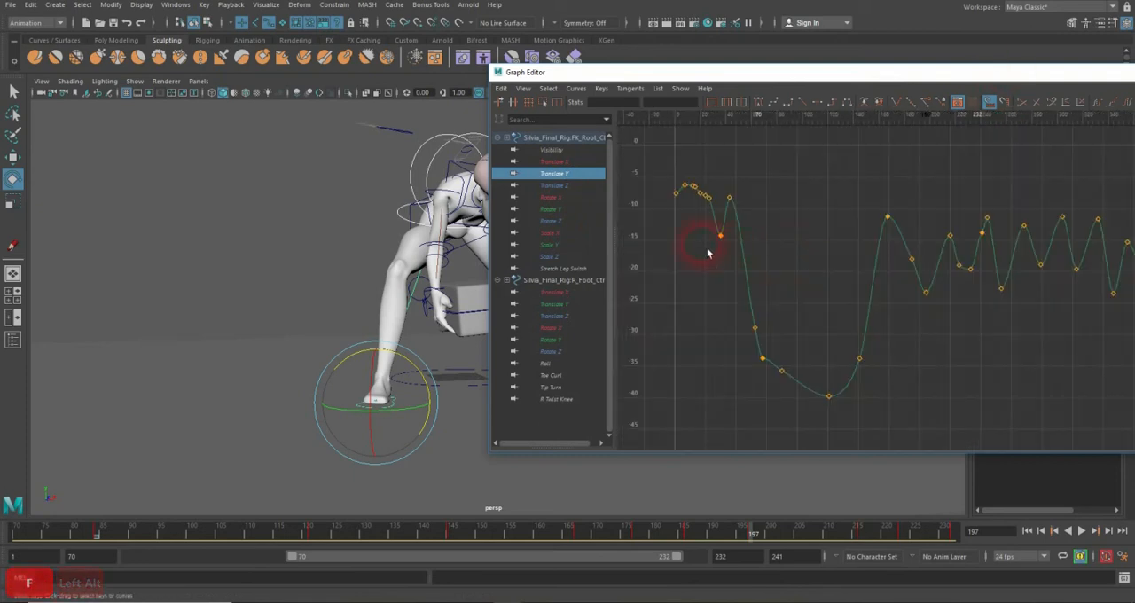
alt+right_drag(708, 253, 734, 259)
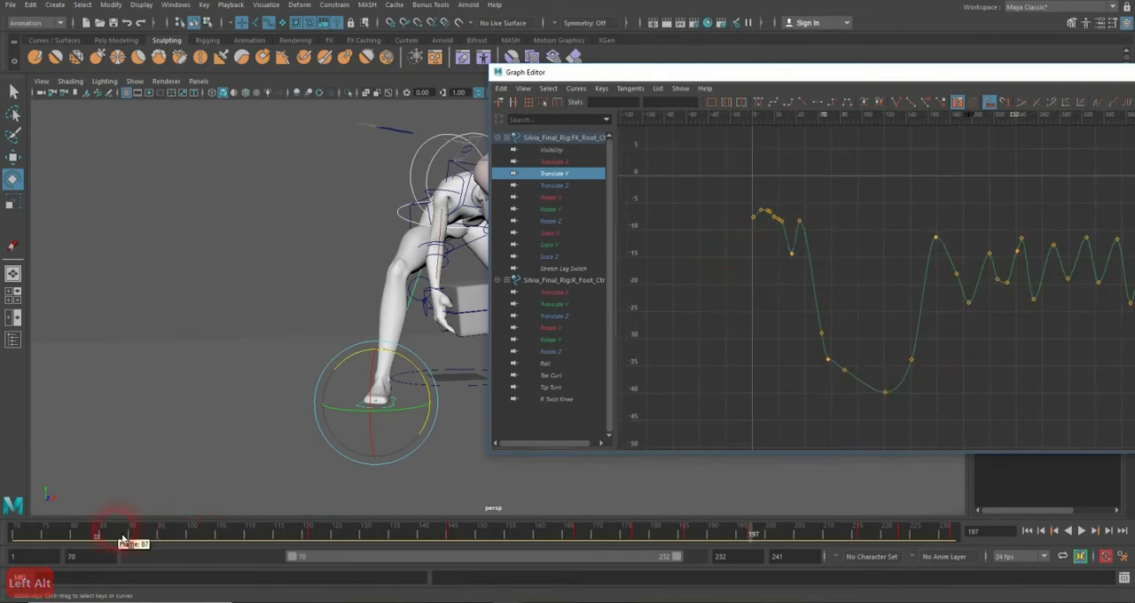
drag(125, 541, 760, 538)
click(859, 413)
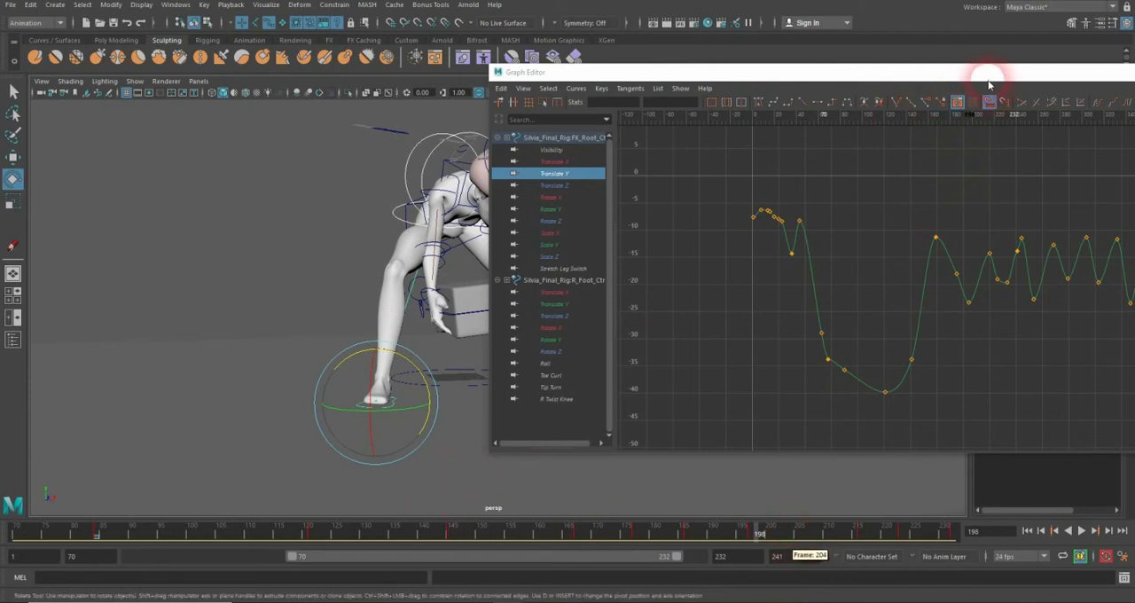
Step: Reposition the Graph Editor so the legs and box are visible and select the root's Translate Y key at frame 197
drag(1005, 74, 801, 107)
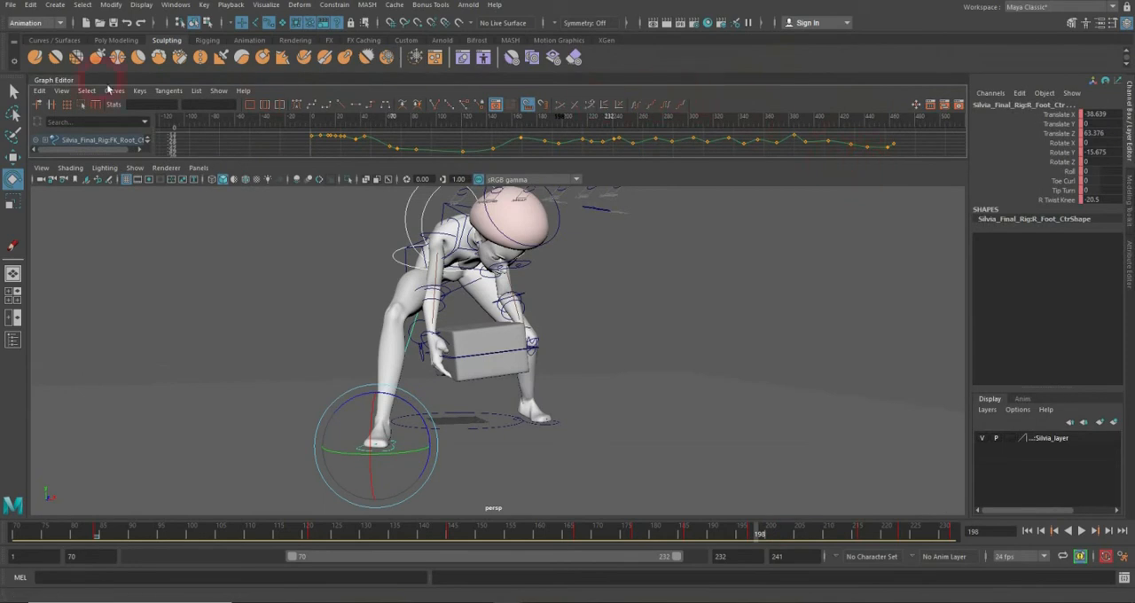
drag(53, 84, 186, 120)
alt+right_drag(547, 313, 604, 324)
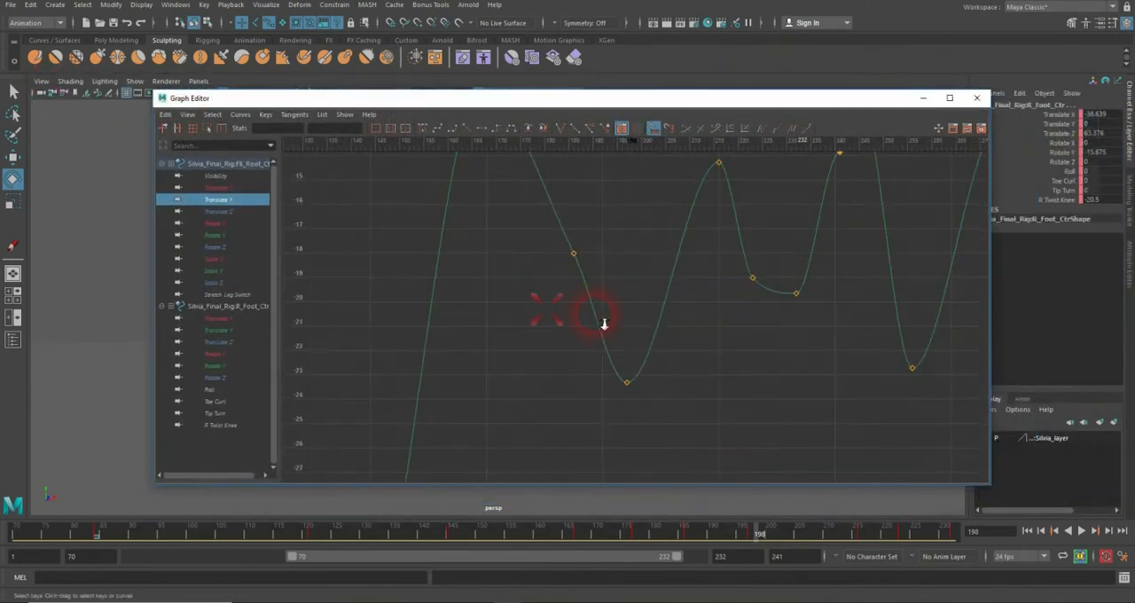
alt+right_drag(616, 288, 629, 310)
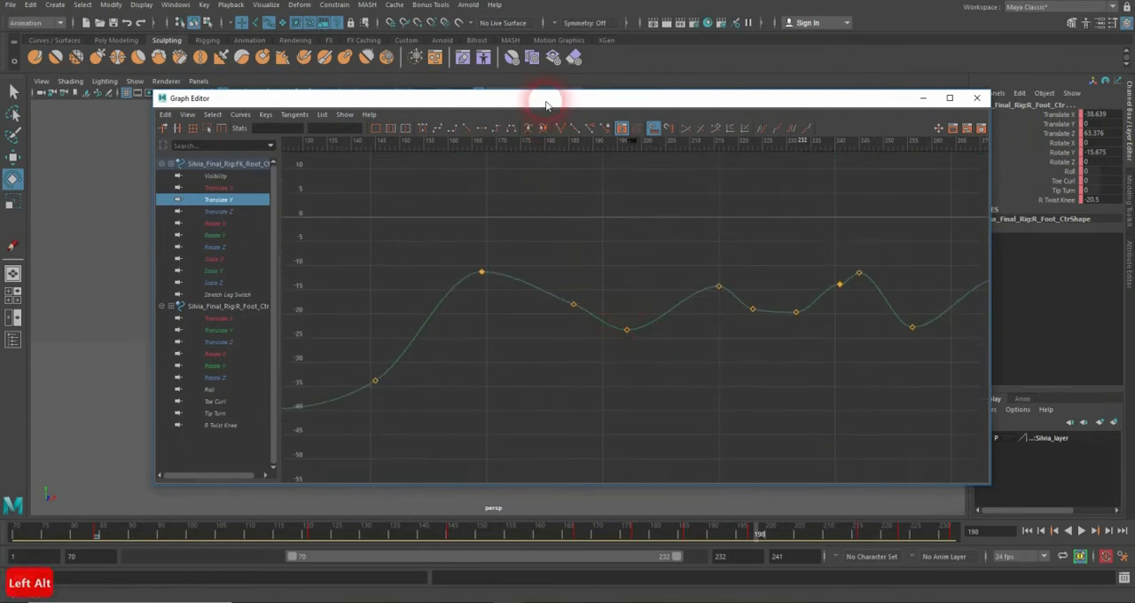
drag(549, 98, 606, 41)
drag(717, 535, 759, 543)
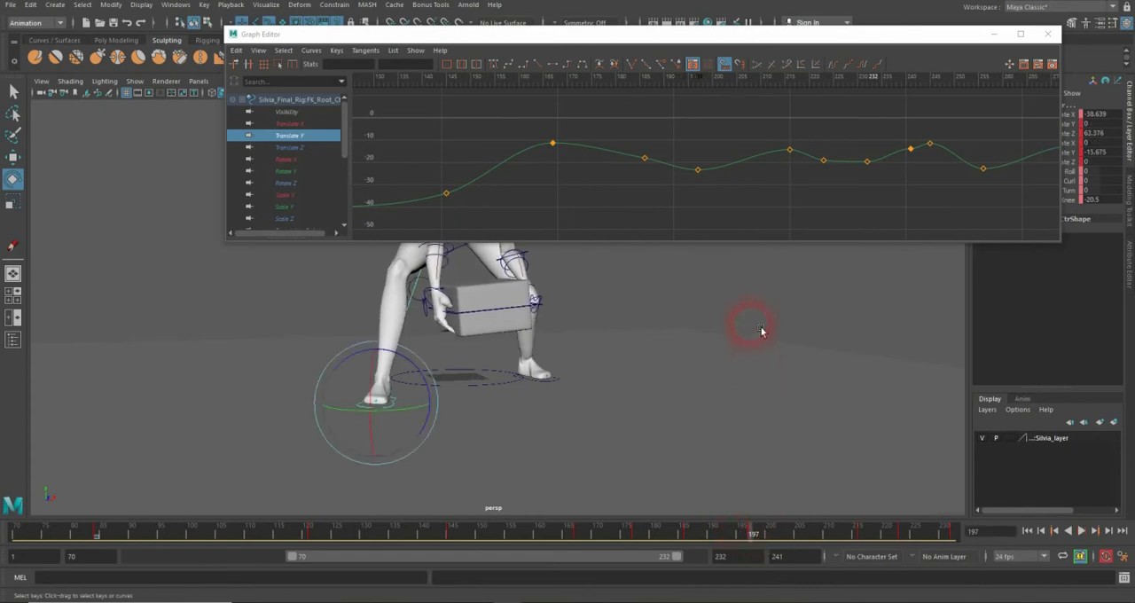
drag(707, 157, 682, 192)
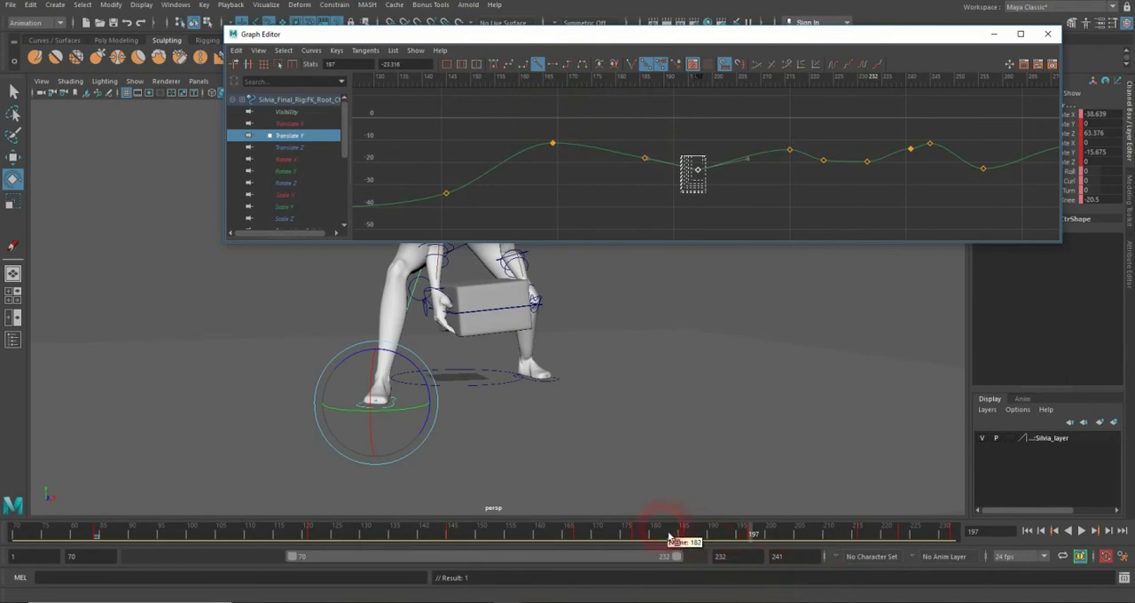
Step: Play the animation repeatedly from different starting frames to review the root's vertical motion while lifting the box
mouse_move(672, 536)
mouse_down()
mouse_move(793, 537)
mouse_move(652, 537)
mouse_up()
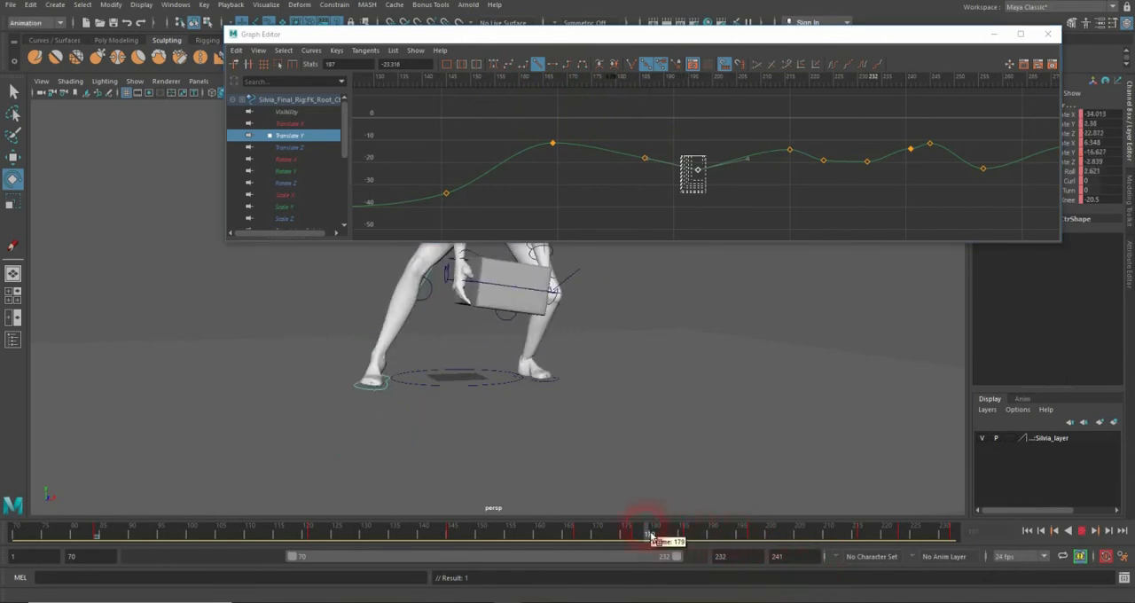
click(1086, 532)
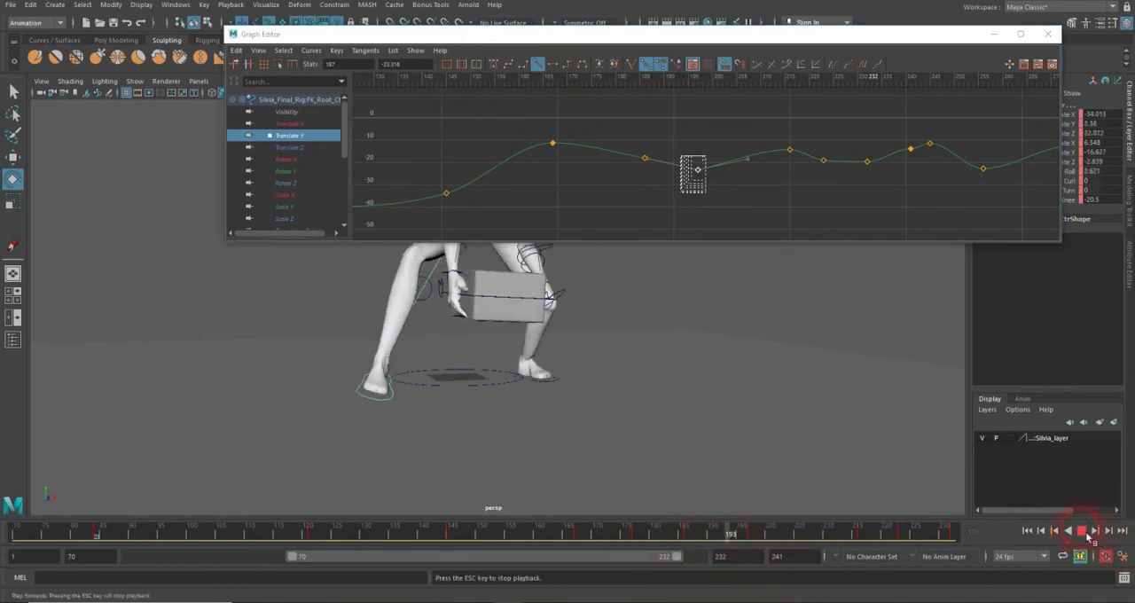
drag(855, 536, 622, 537)
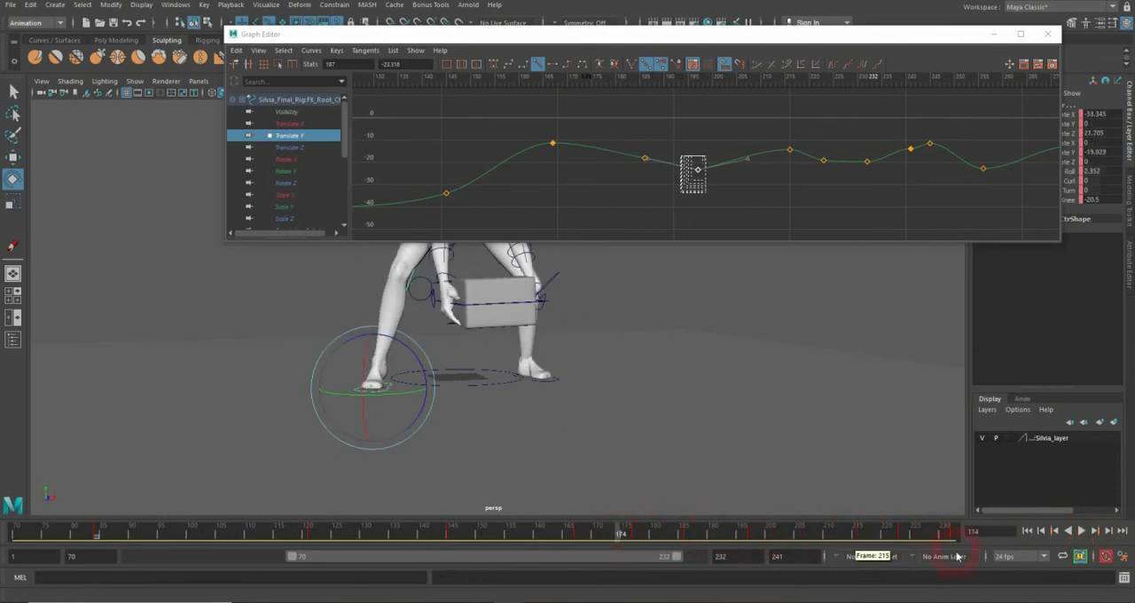
click(1087, 536)
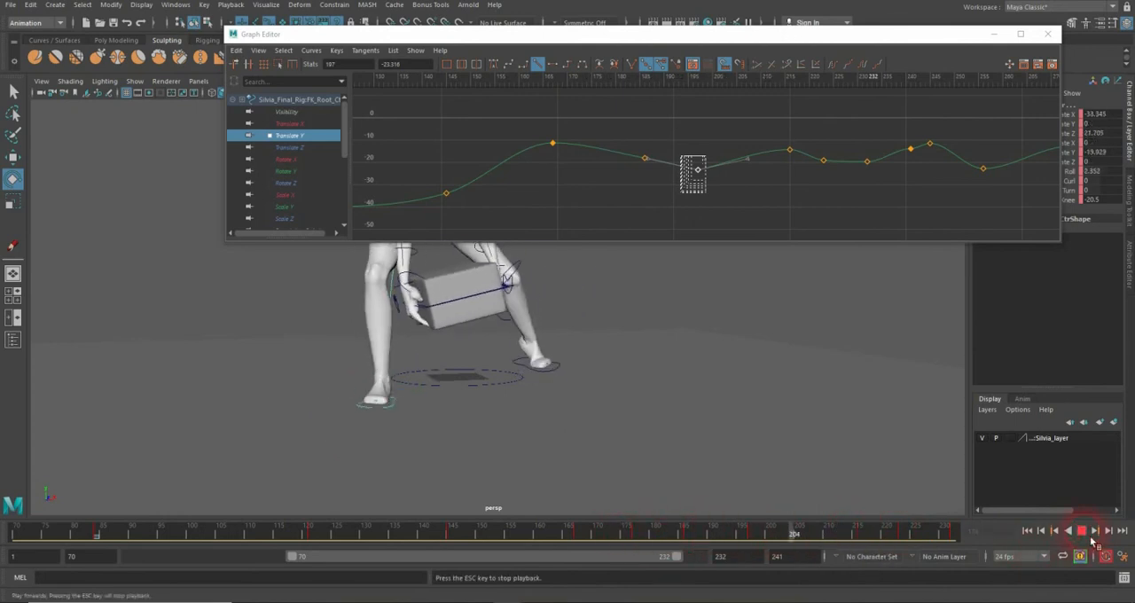
click(907, 470)
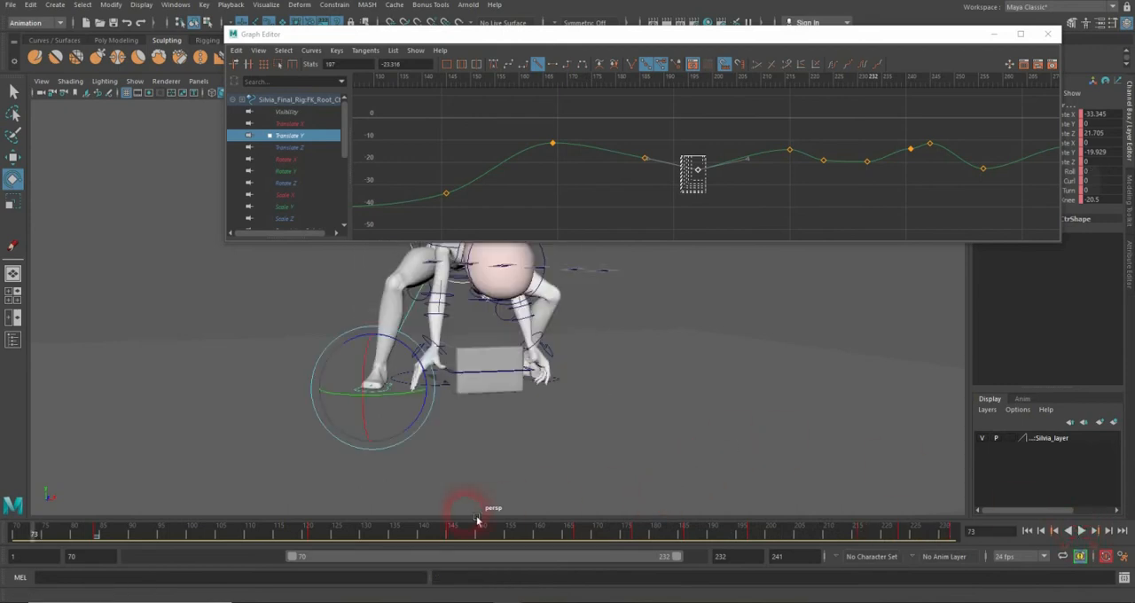
drag(476, 523, 419, 535)
click(1086, 534)
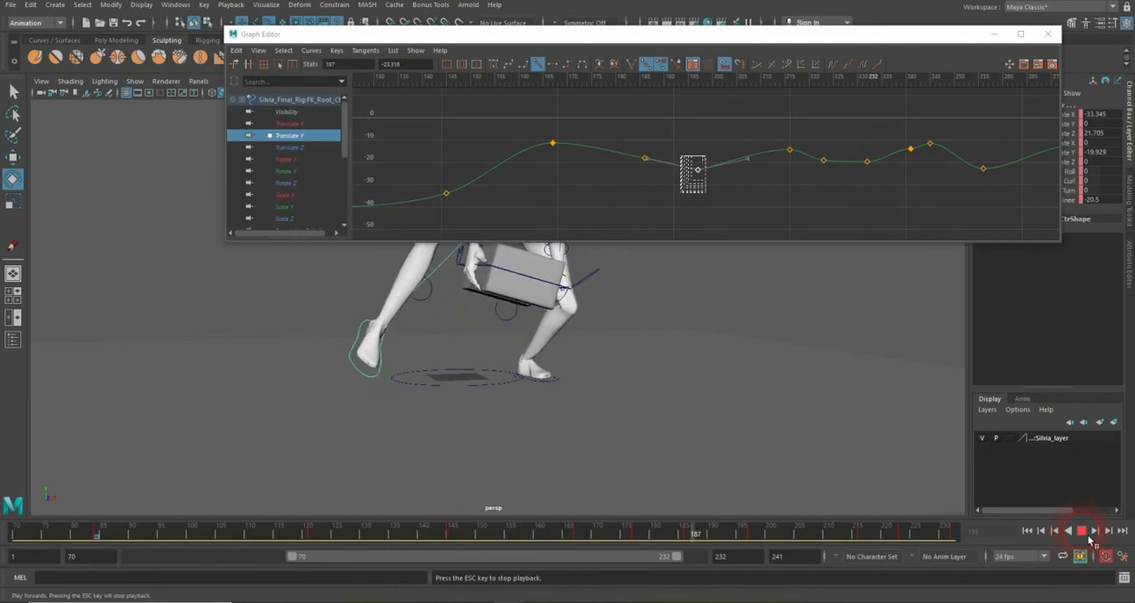
click(1083, 531)
Step: Minimize the Graph Editor, activate the Select tool and select the box's main control at frame 225
click(381, 390)
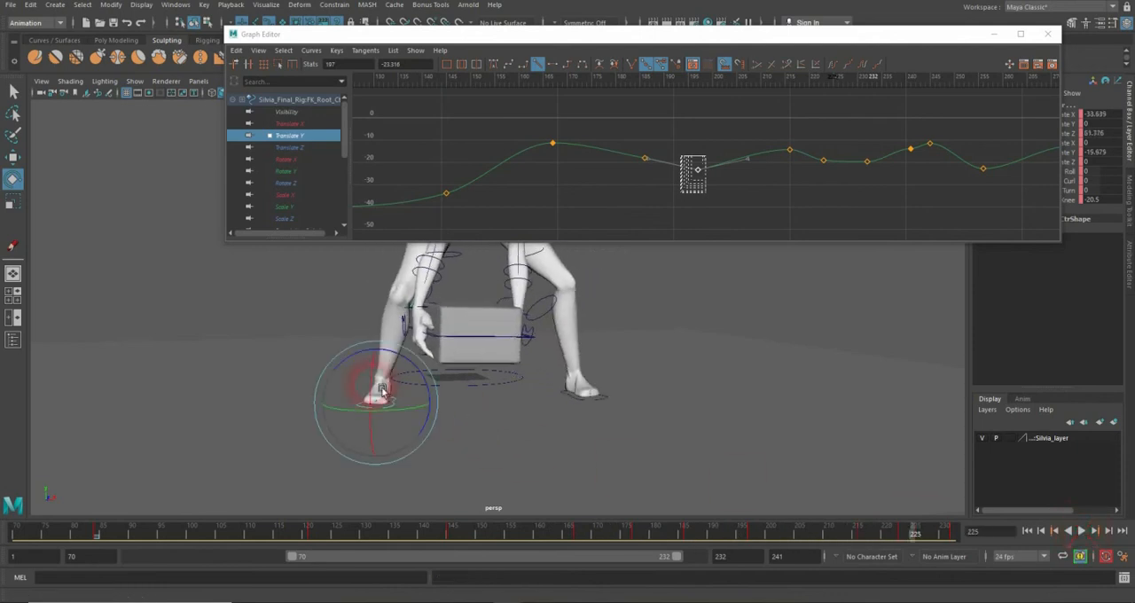
click(994, 37)
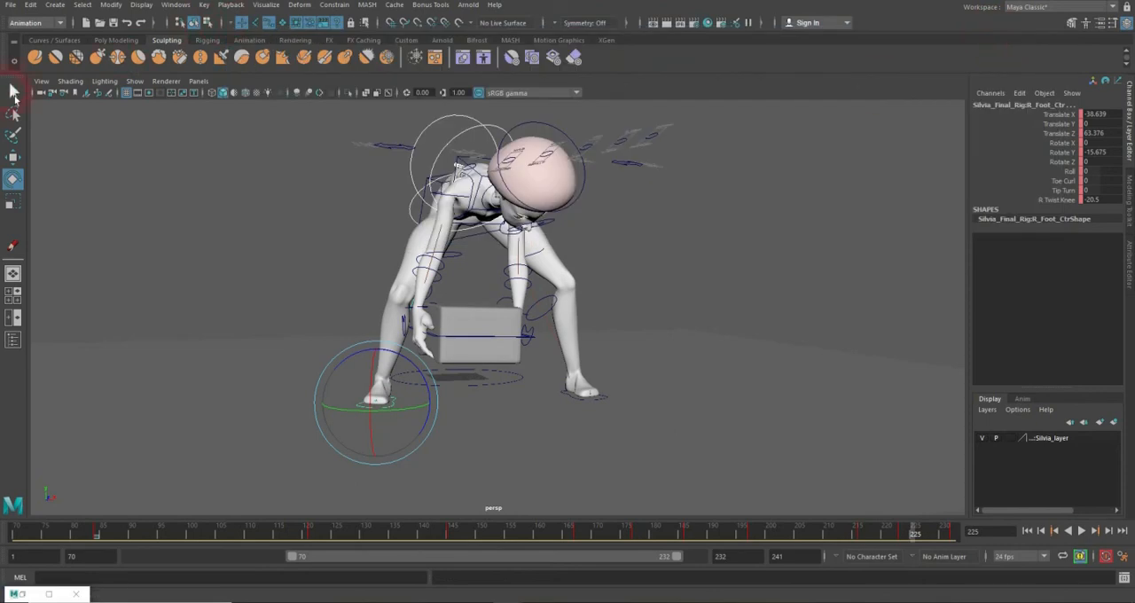
click(13, 92)
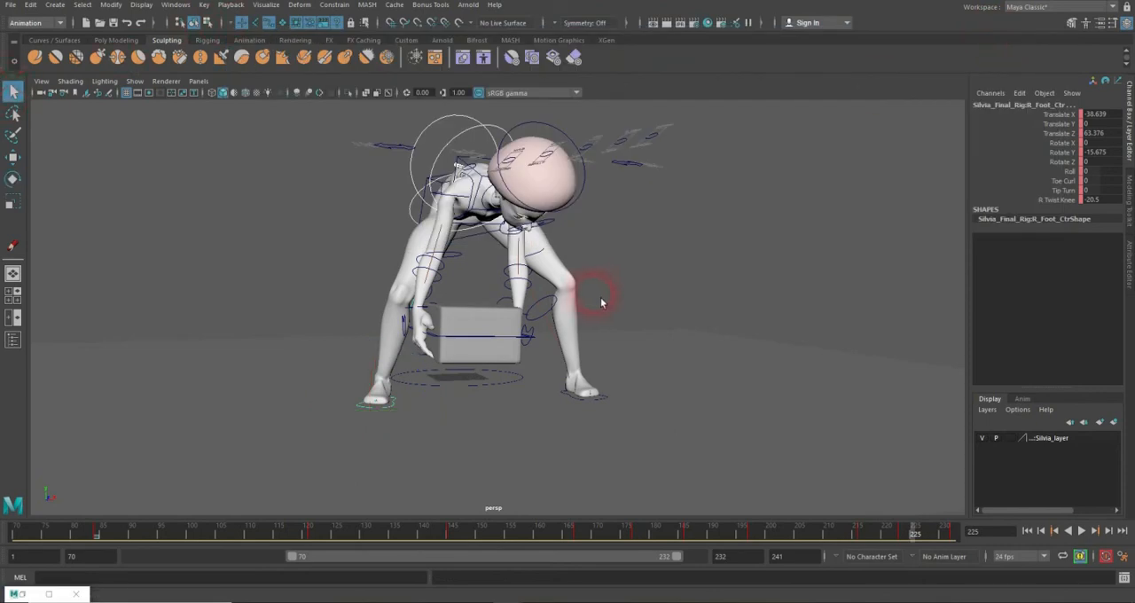
alt+drag(641, 320, 692, 341)
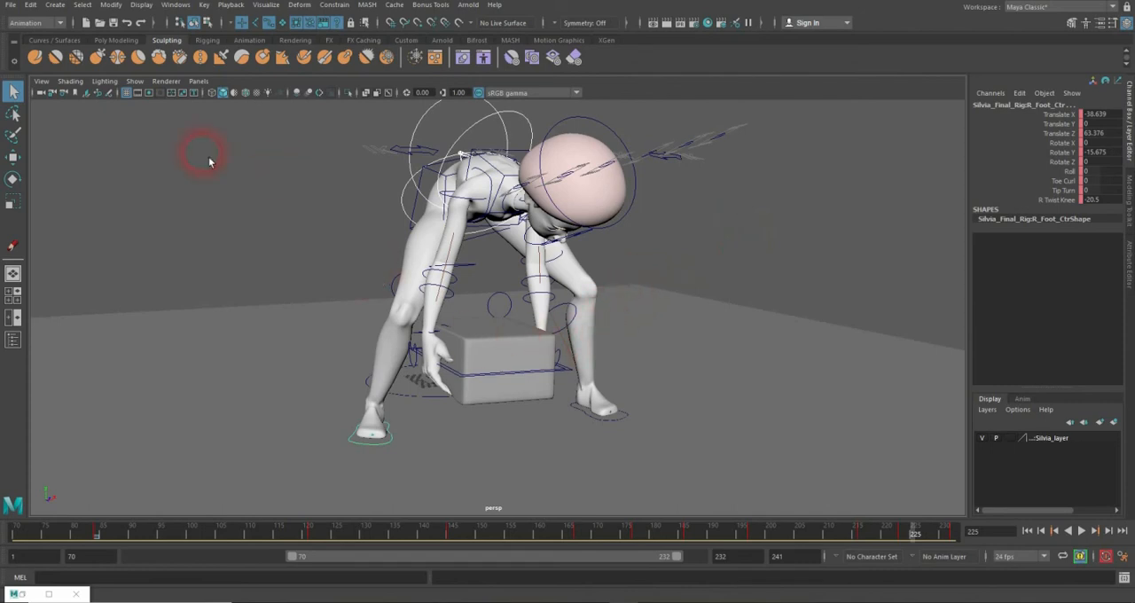
click(595, 398)
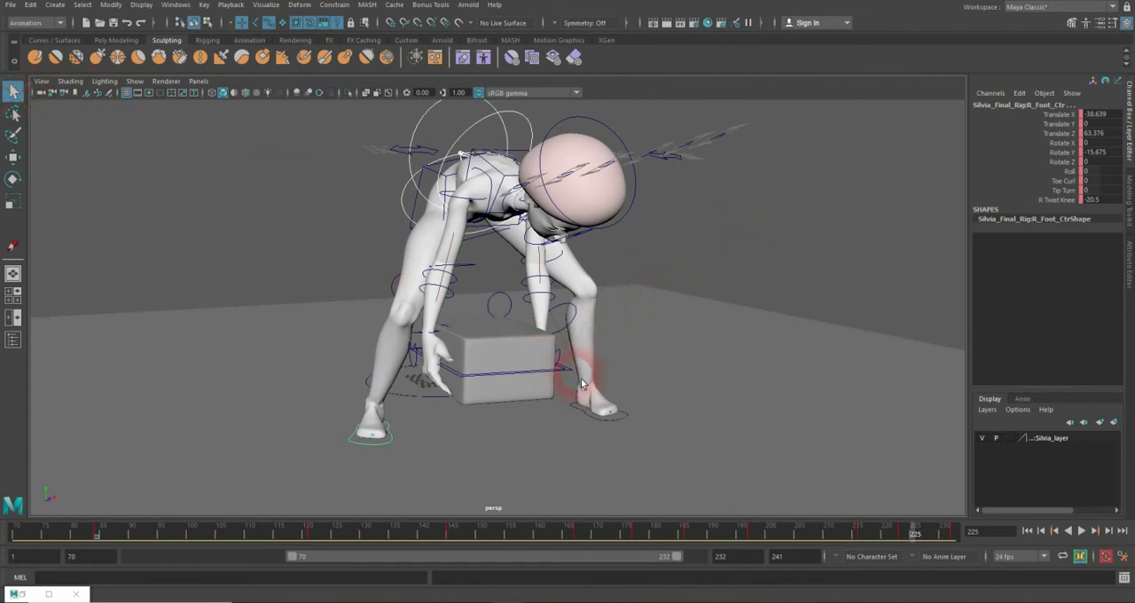
click(575, 374)
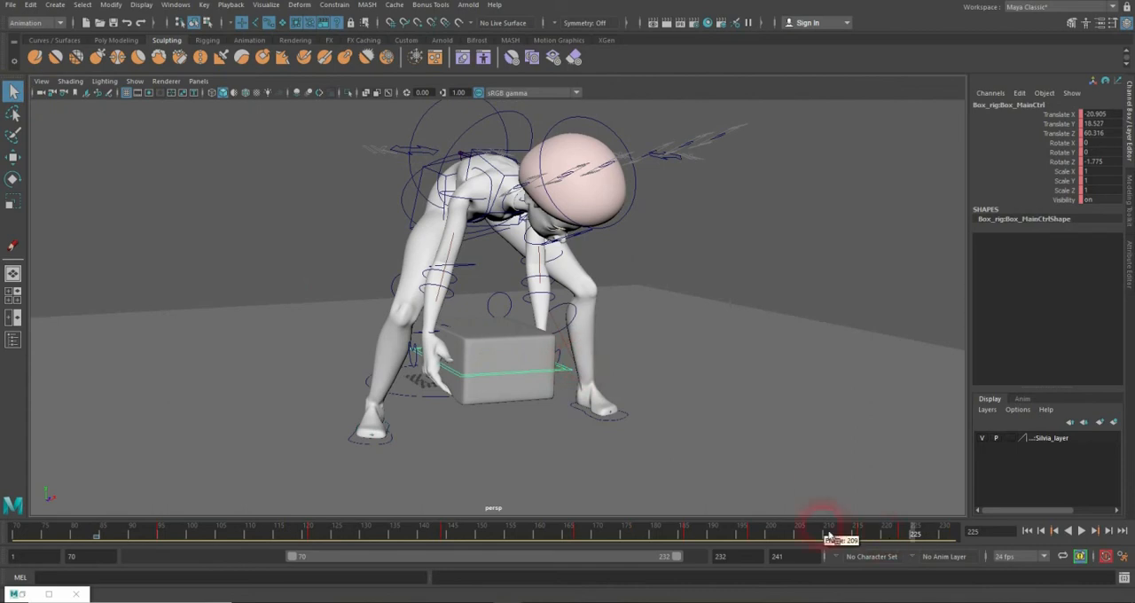
Step: Play the animation from frame 168 to review the box's motion and go to frame 197
drag(835, 540, 588, 532)
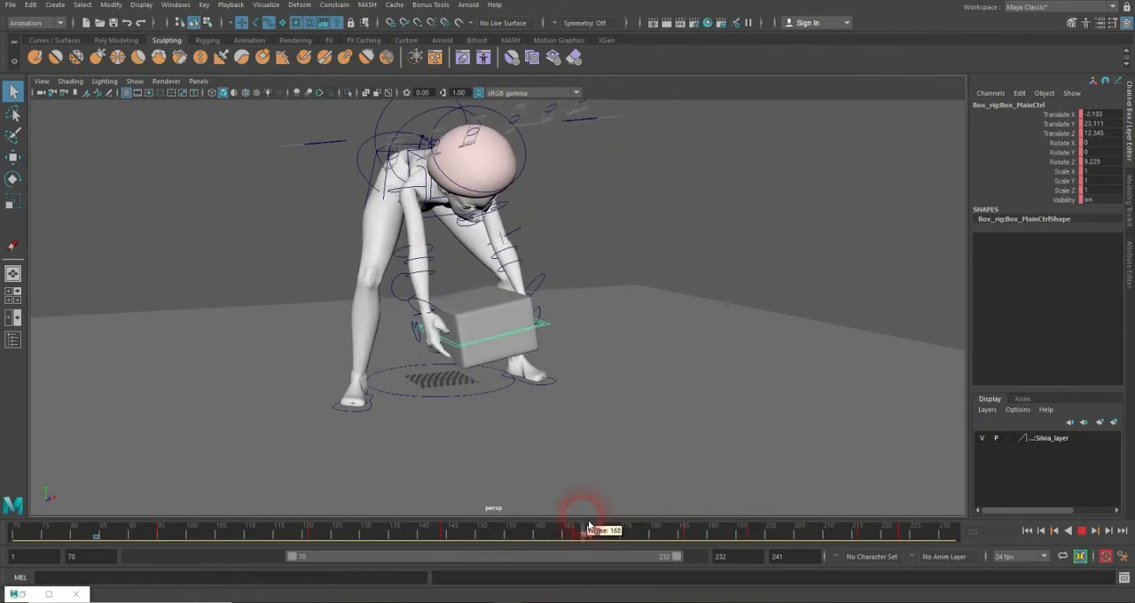
click(1089, 534)
click(1089, 533)
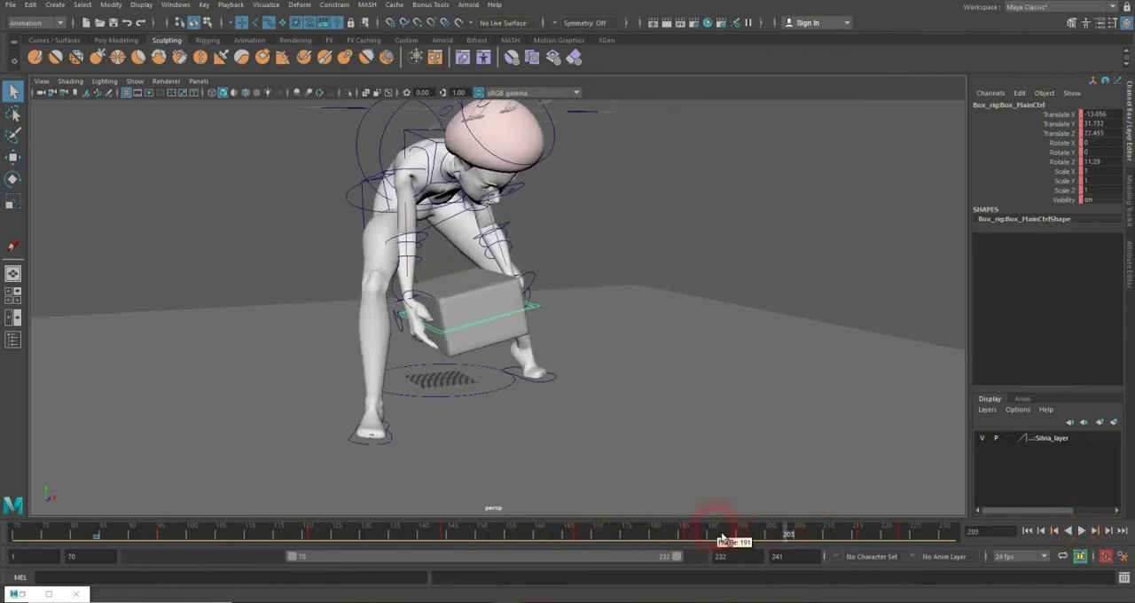
drag(722, 537, 757, 539)
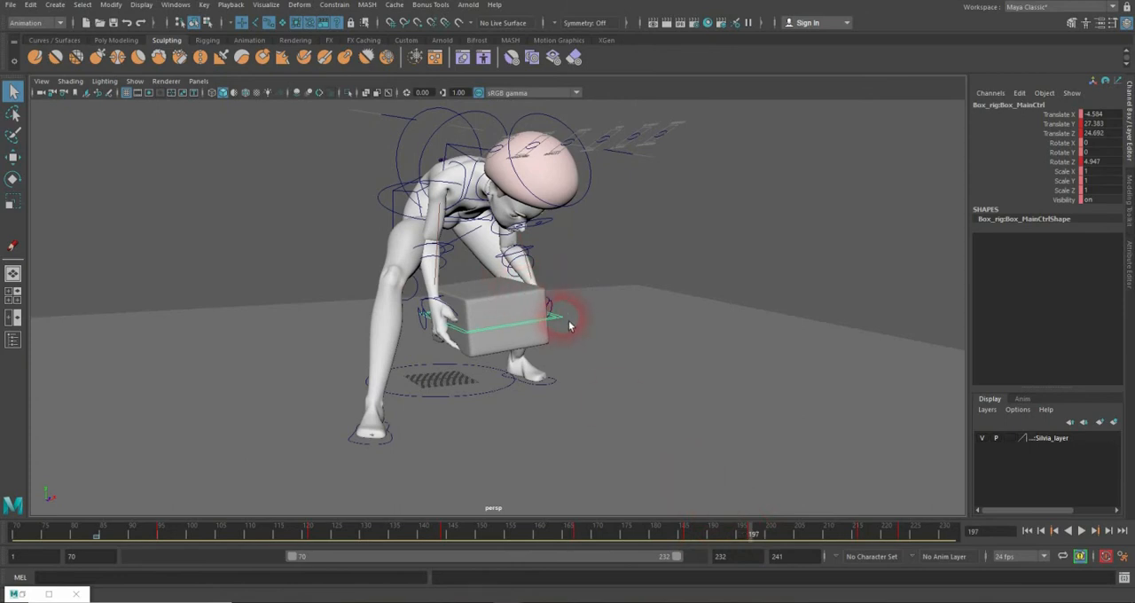
Step: Add the clavicle, head, shoulder and spine controls to the box control selection at frame 197
alt+drag(569, 326, 502, 248)
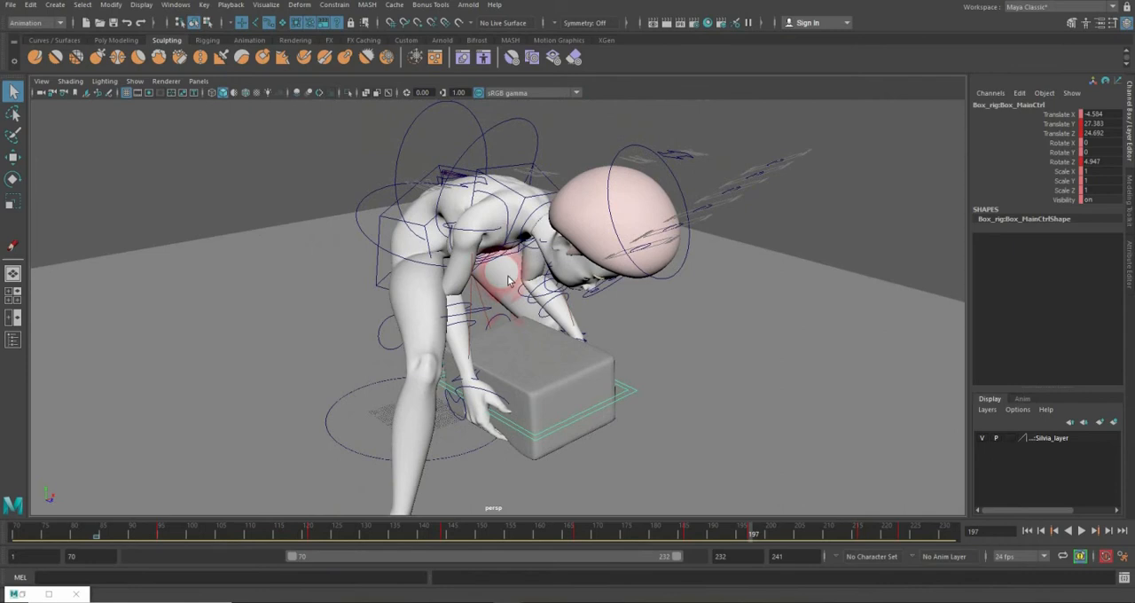
click(512, 209)
alt+drag(512, 209, 446, 205)
shift+click(447, 193)
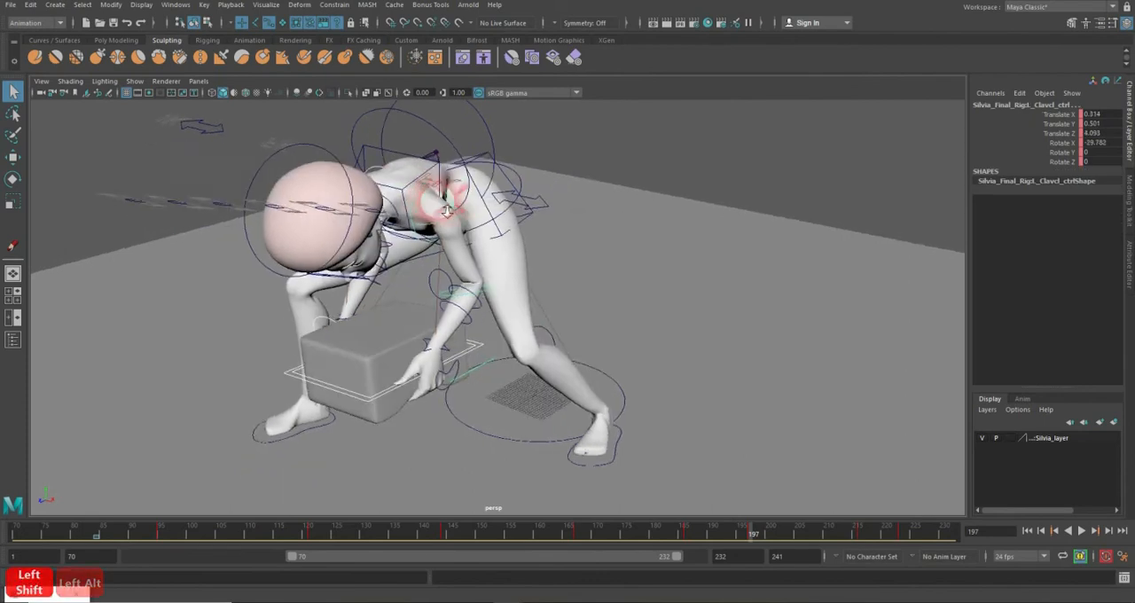
alt+right_drag(446, 205, 492, 199)
alt+drag(492, 199, 392, 220)
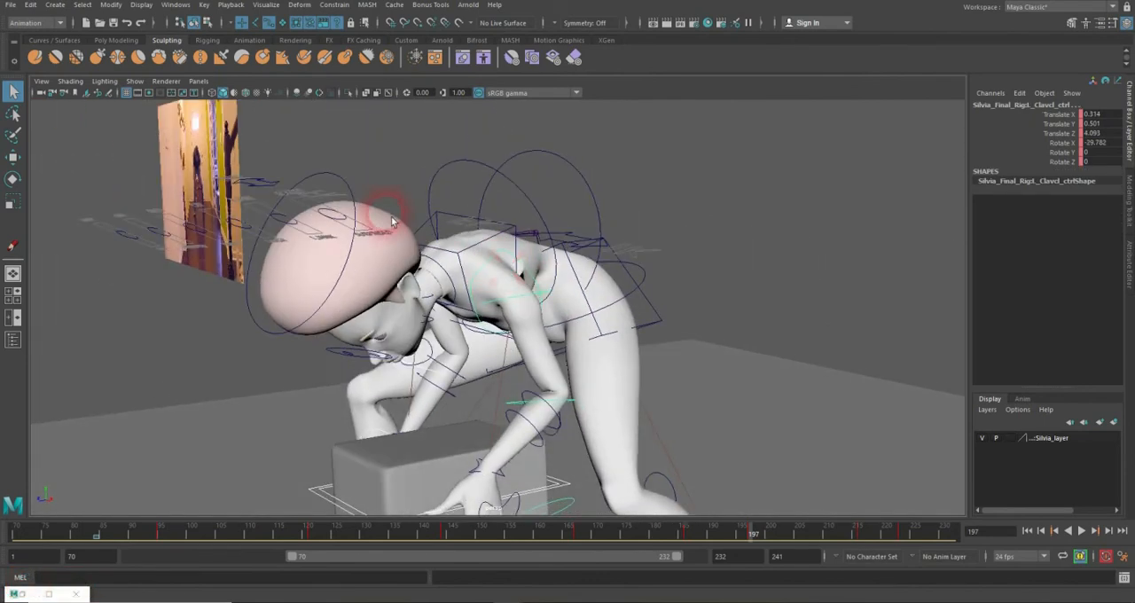
click(342, 197)
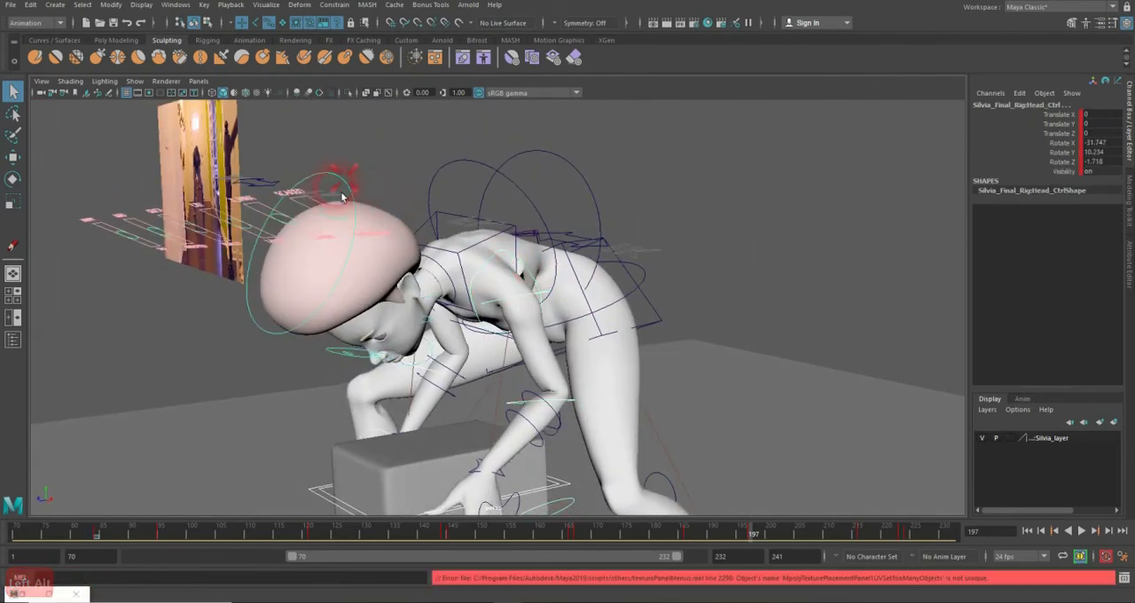
click(453, 218)
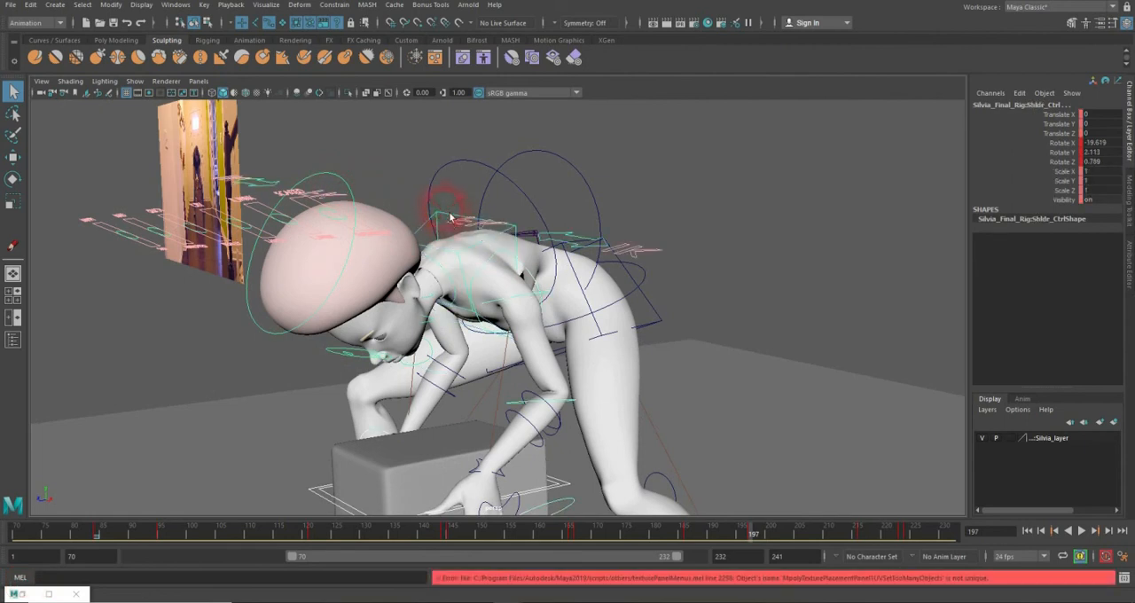
click(448, 177)
click(534, 162)
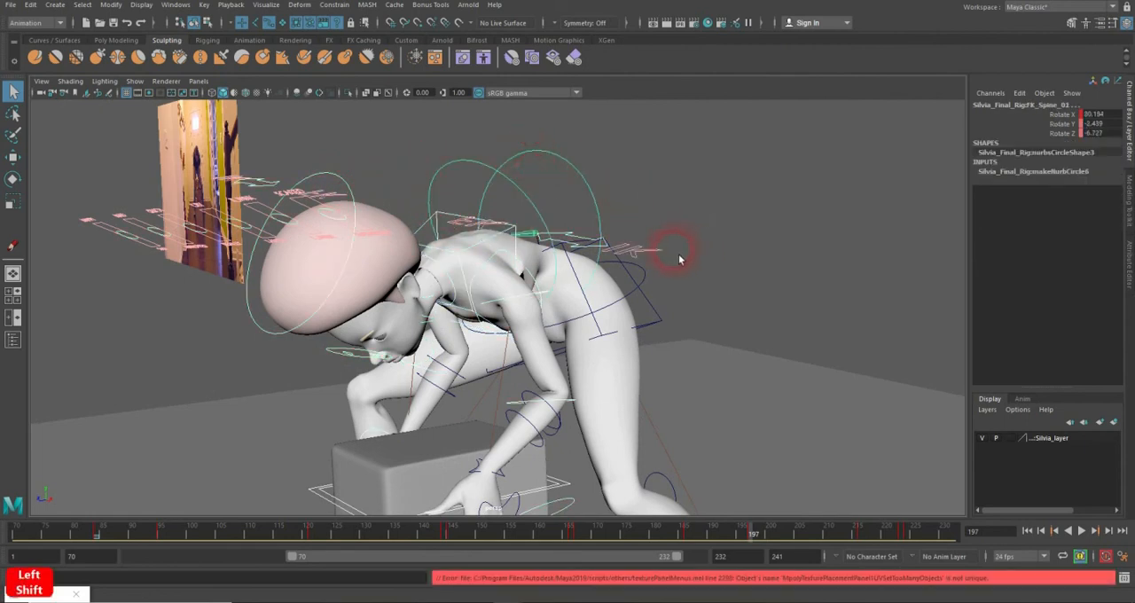
Step: Add the FK root, main root, left foot and right foot controls to the selection
alt+shift+drag(680, 256, 640, 267)
shift+click(640, 267)
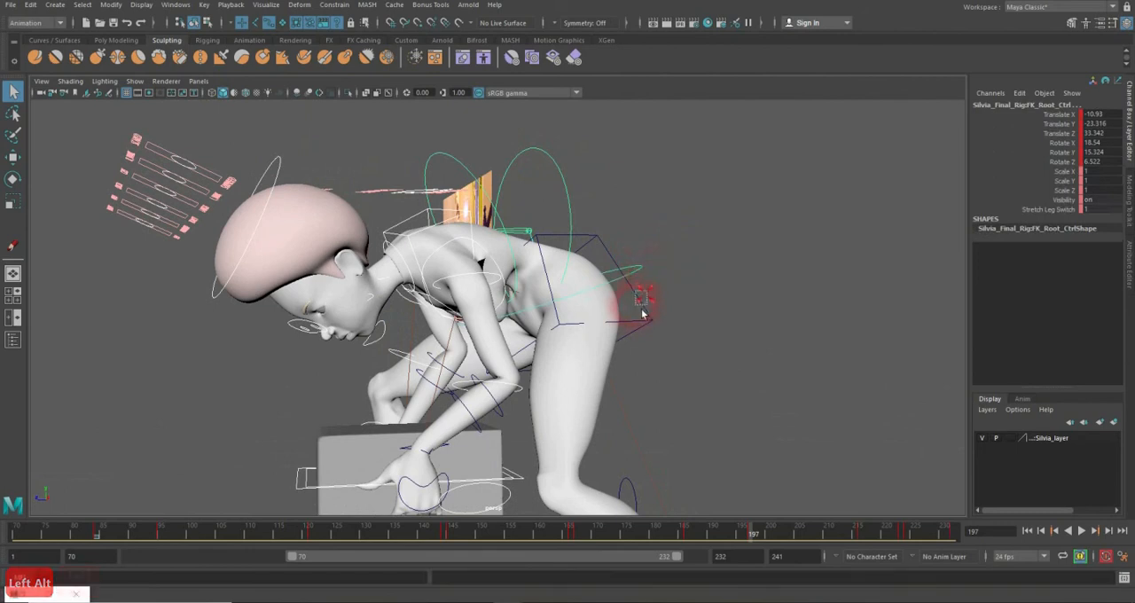
shift+click(644, 311)
alt+middle_drag(693, 346, 695, 238)
scroll(695, 239, down, 2)
scroll(632, 244, down, 1)
alt+middle_drag(703, 308, 695, 259)
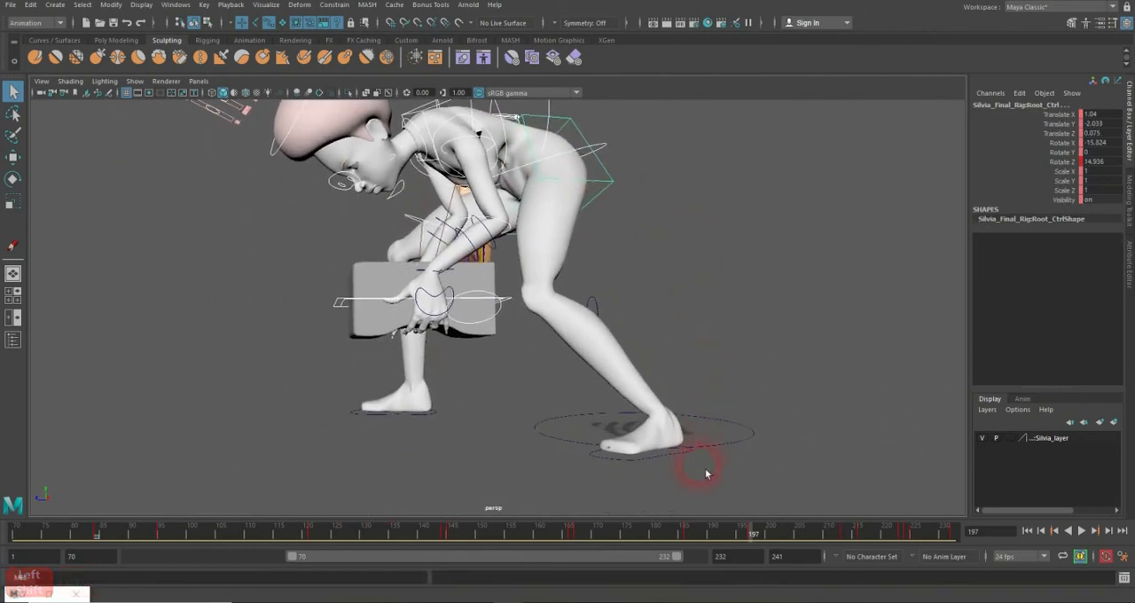
click(675, 453)
alt+shift+drag(672, 452, 595, 471)
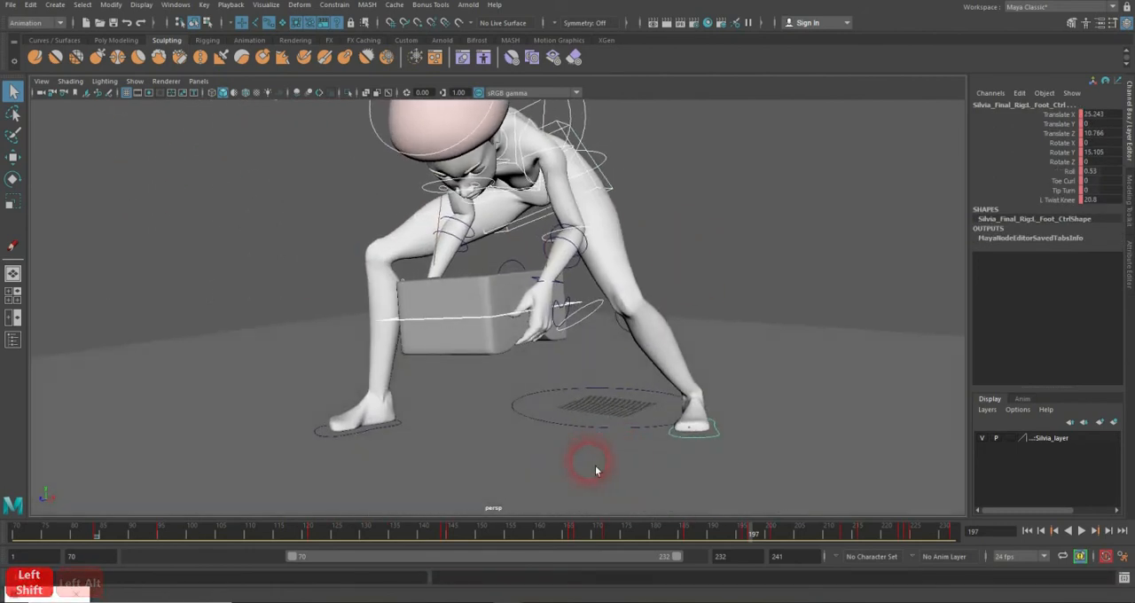
click(399, 428)
alt+shift+drag(399, 428, 858, 572)
Step: Open the Dope Sheet for the selected controls, widen its window and frame the keys around frame 197
mouse_move(743, 534)
mouse_down()
mouse_move(701, 537)
mouse_move(758, 539)
mouse_up()
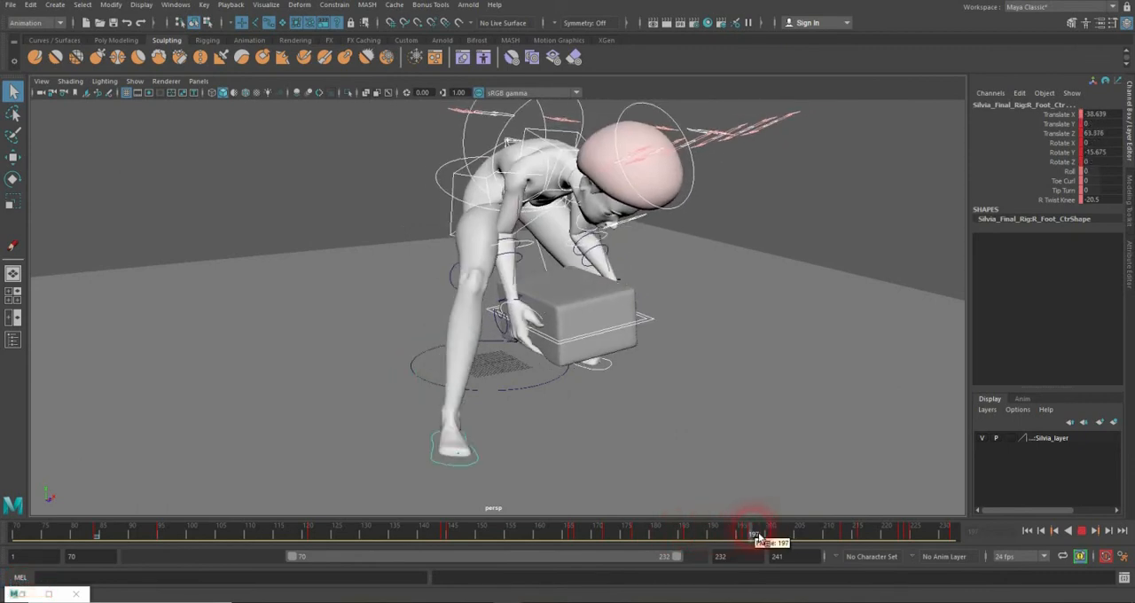
click(178, 6)
mouse_move(235, 70)
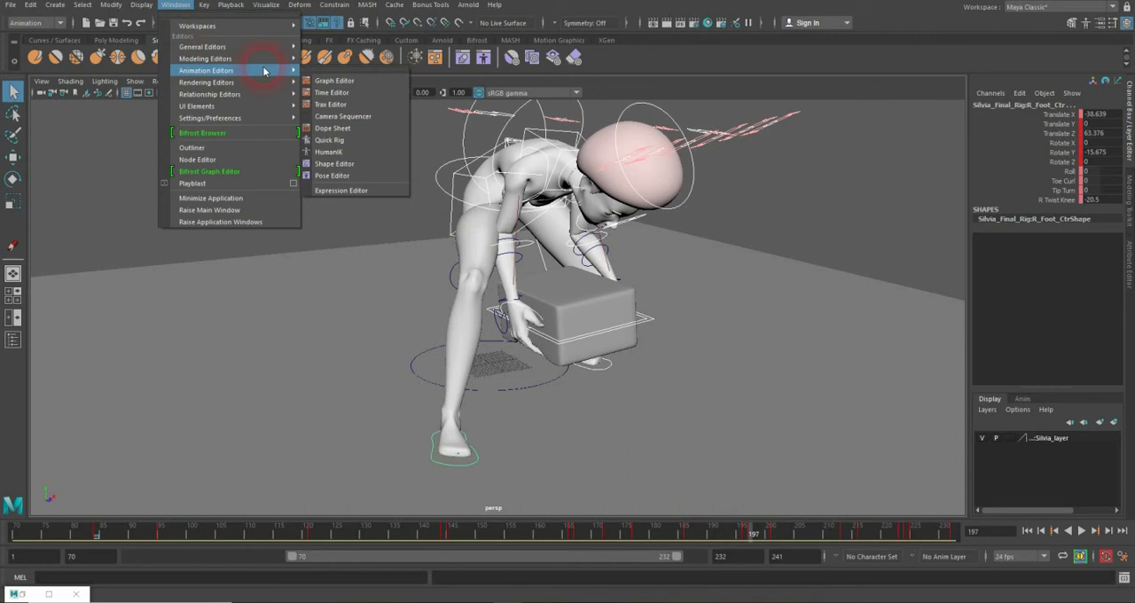
click(336, 128)
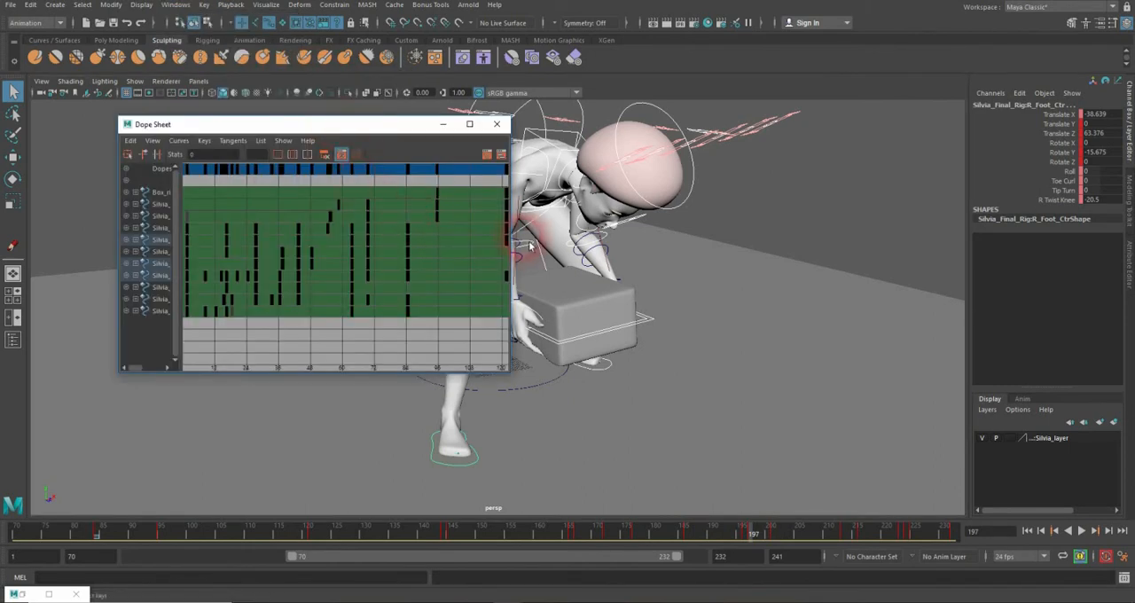
drag(511, 239, 762, 238)
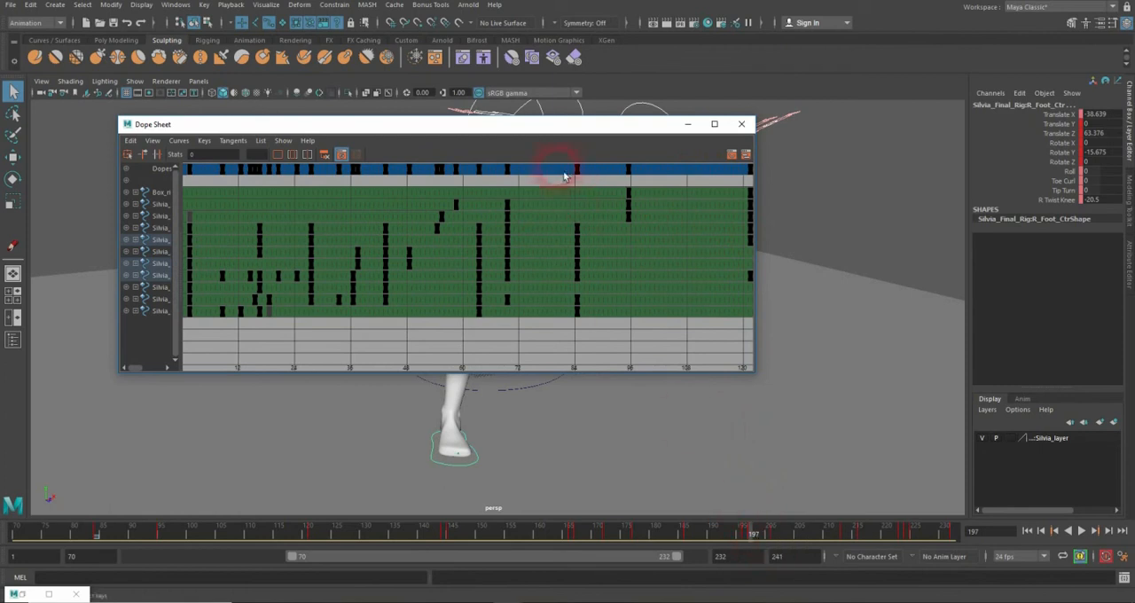
alt+middle_drag(619, 226, 411, 223)
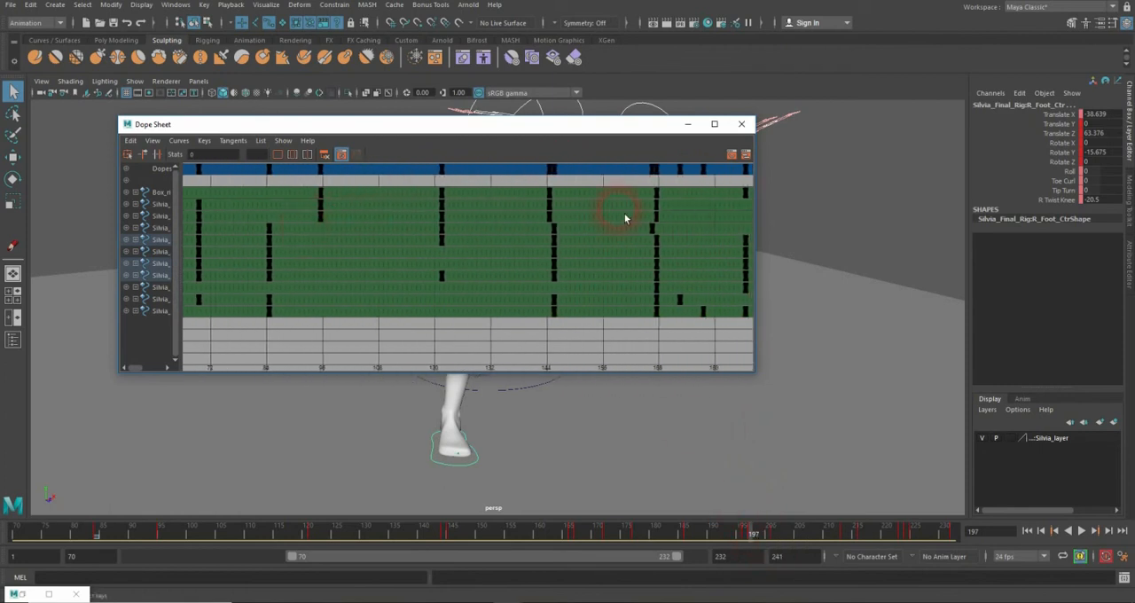
alt+middle_drag(626, 218, 516, 233)
mouse_move(516, 233)
alt+right_down()
mouse_move(506, 234)
mouse_move(532, 233)
mouse_move(507, 228)
mouse_move(515, 224)
alt+right_up()
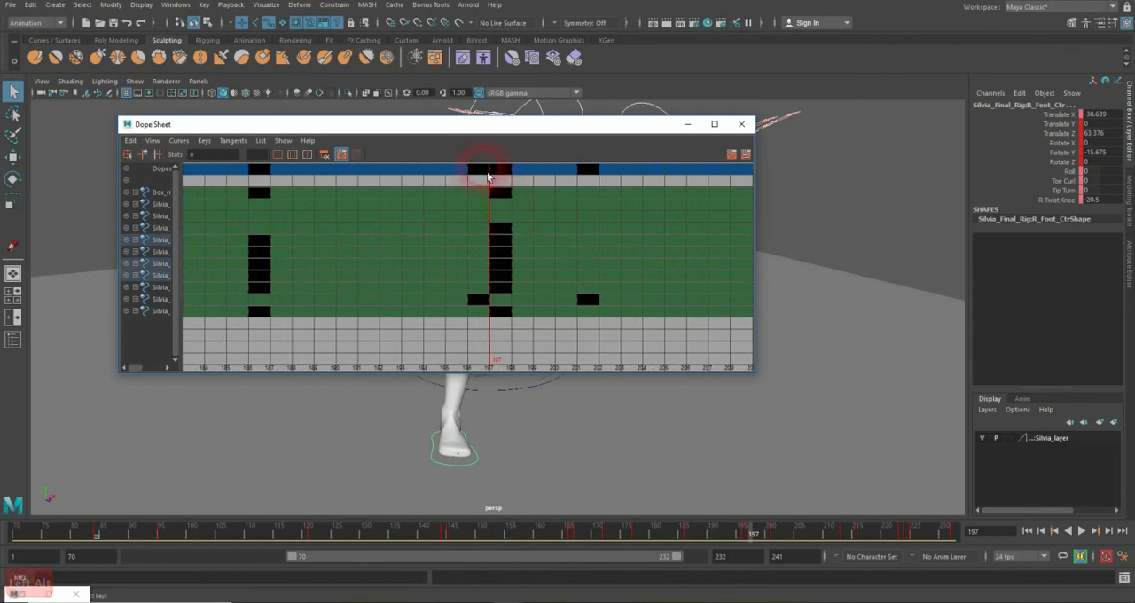
Step: Select all of the controls' keys from frame 196 to the end of the animation in the Dope Sheet
click(487, 177)
key(a)
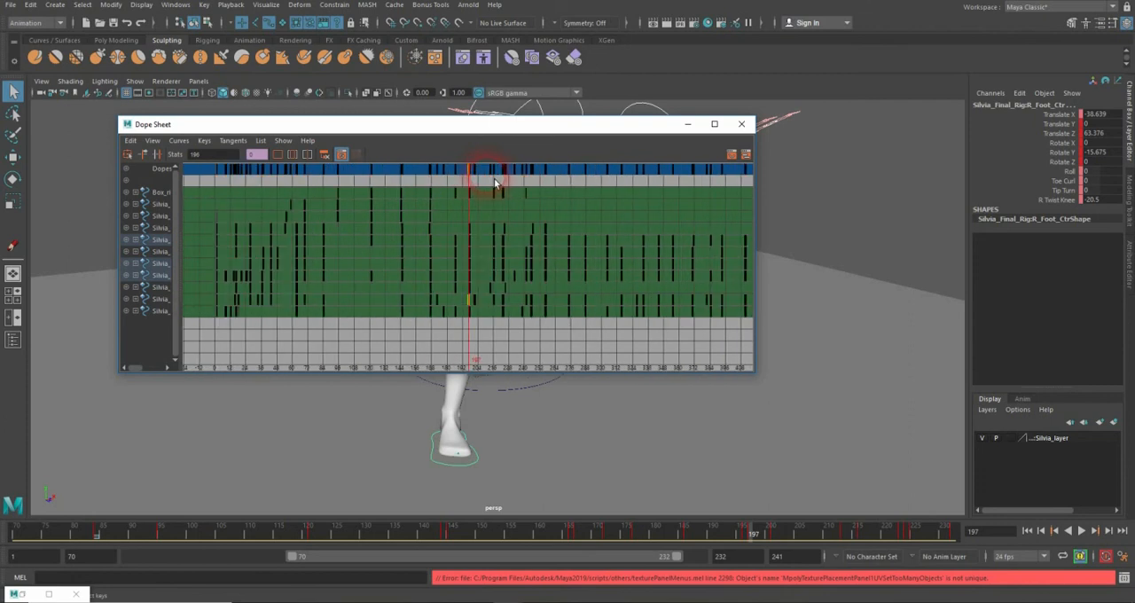
alt+middle_drag(581, 184, 462, 233)
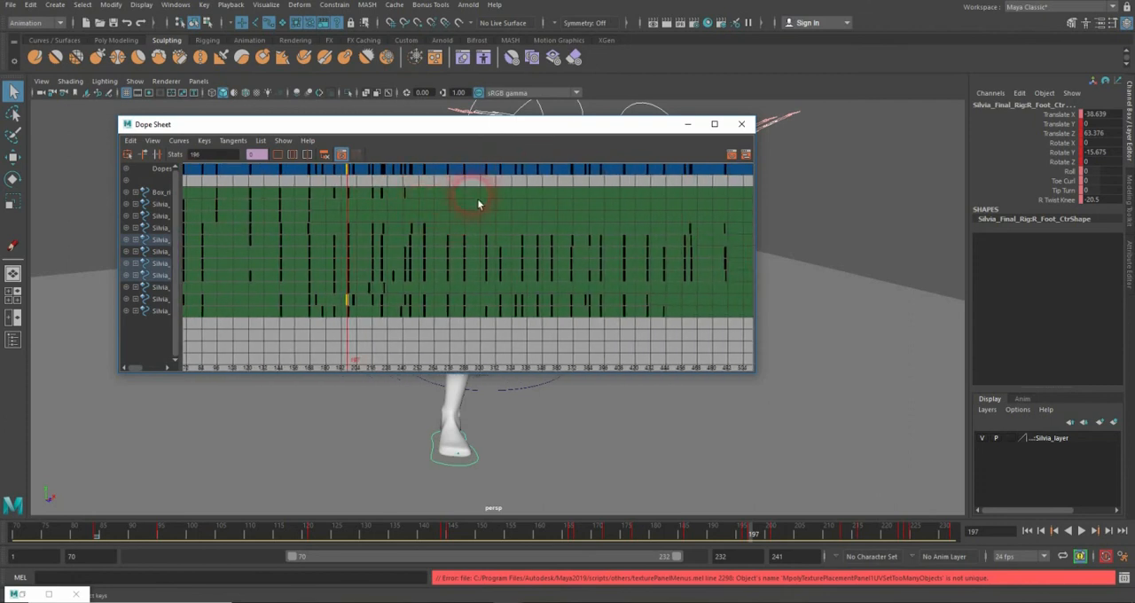
scroll(478, 202, down, 5)
scroll(477, 202, up, 3)
alt+middle_drag(511, 208, 468, 222)
scroll(468, 222, up, 4)
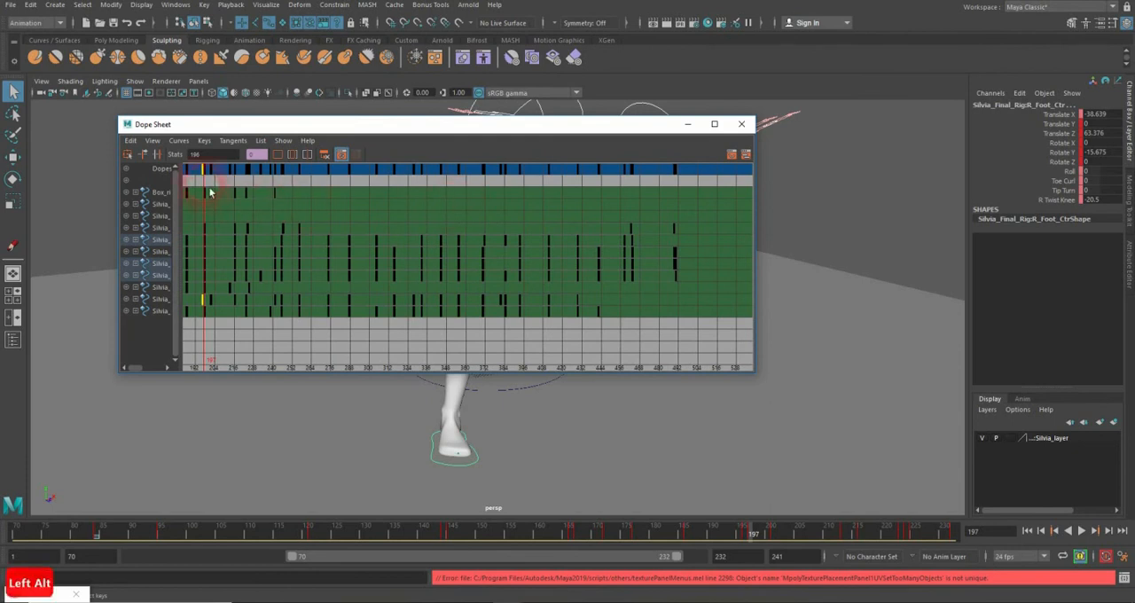
drag(327, 181, 697, 179)
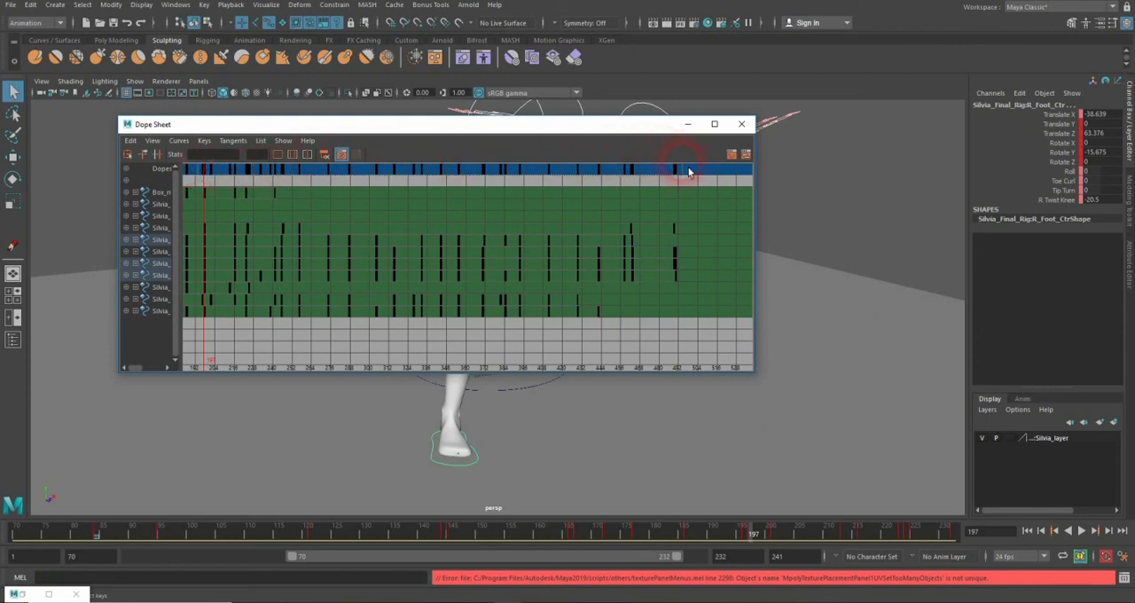
drag(690, 177, 684, 177)
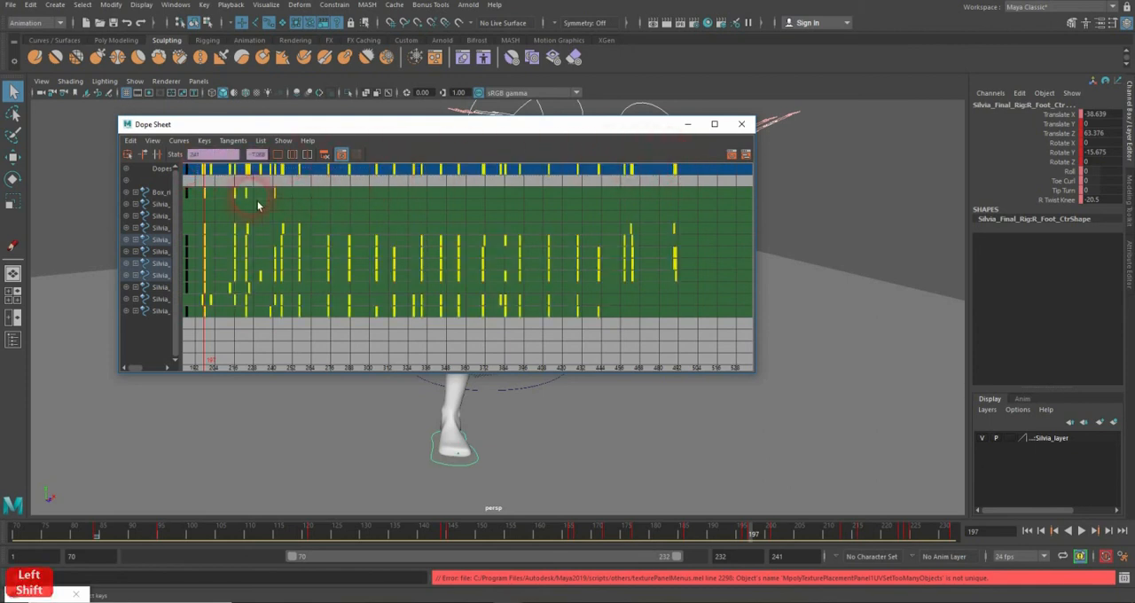
Step: Shift the selected keys four frames earlier with the Move tool and clear the Dope Sheet from the viewport
alt+shift+middle_drag(246, 189, 454, 213)
alt+shift+right_drag(454, 214, 537, 181)
alt+shift+middle_drag(366, 185, 522, 201)
alt+shift+middle_drag(331, 197, 591, 199)
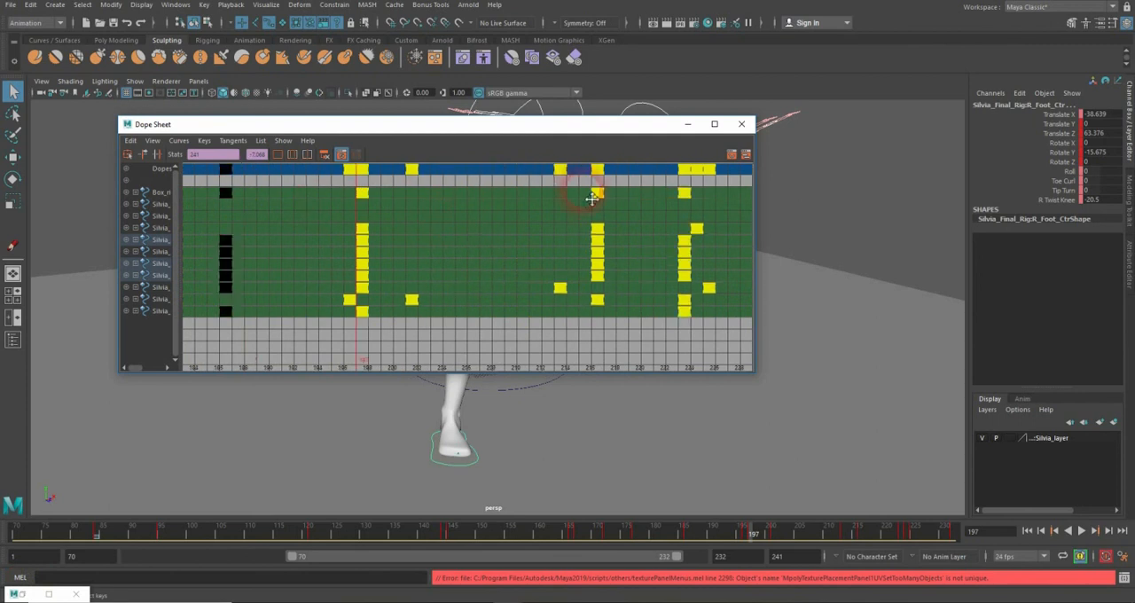
alt+shift+middle_drag(373, 206, 499, 241)
alt+shift+right_drag(498, 241, 525, 222)
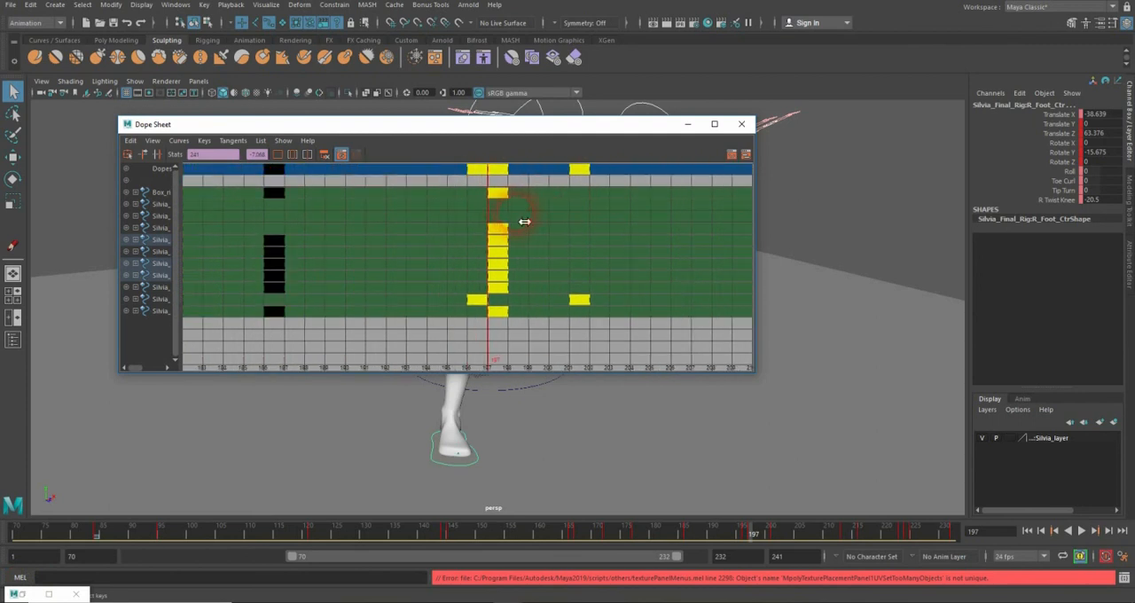
click(13, 157)
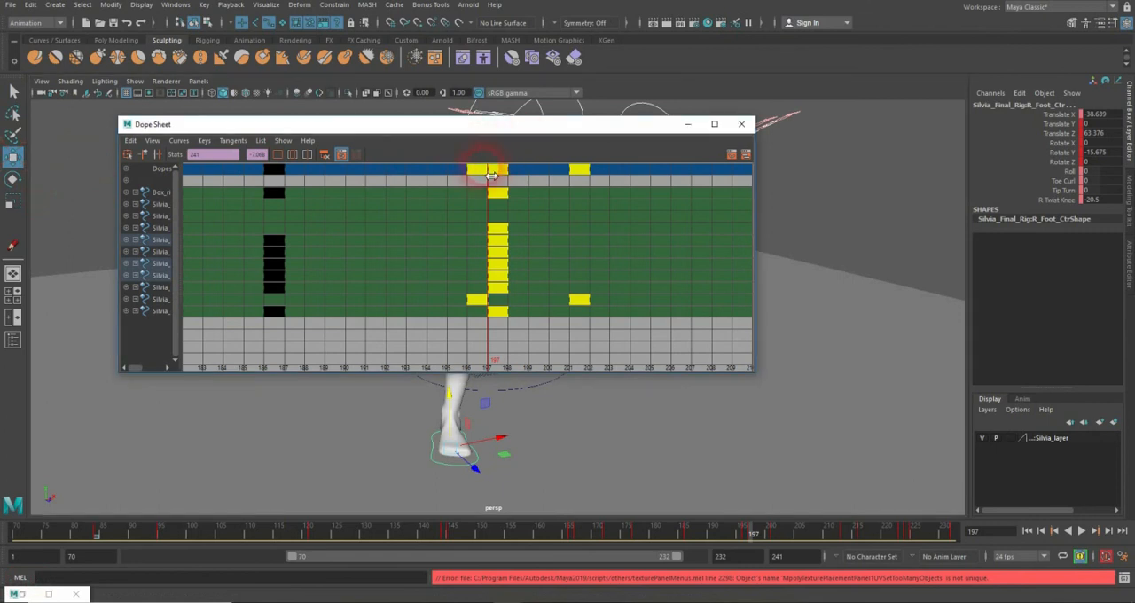
drag(491, 175, 390, 180)
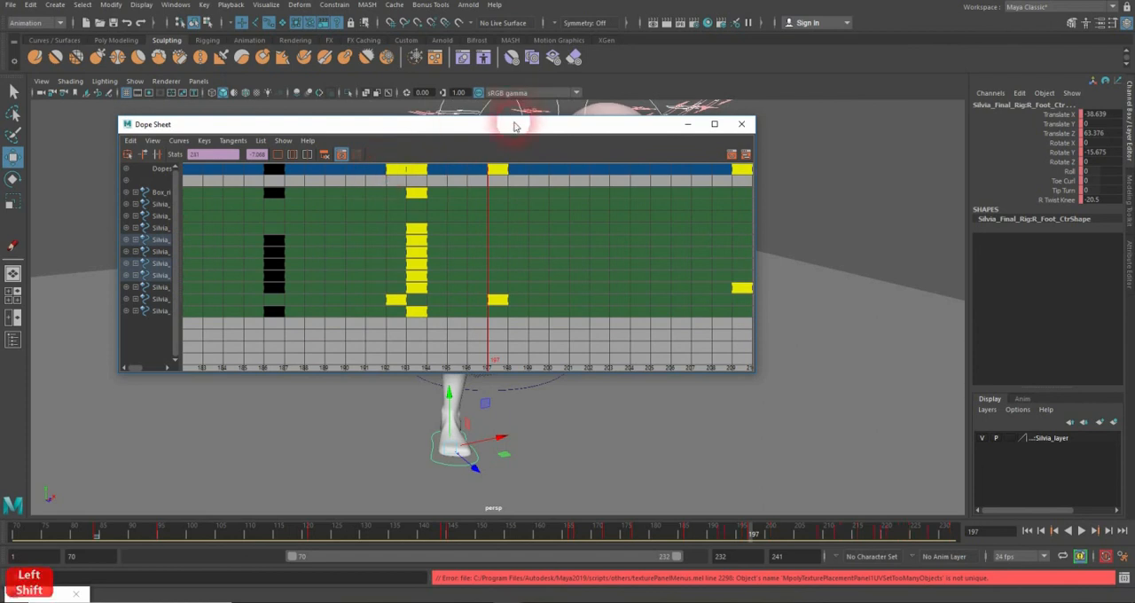
drag(514, 127, 1134, 67)
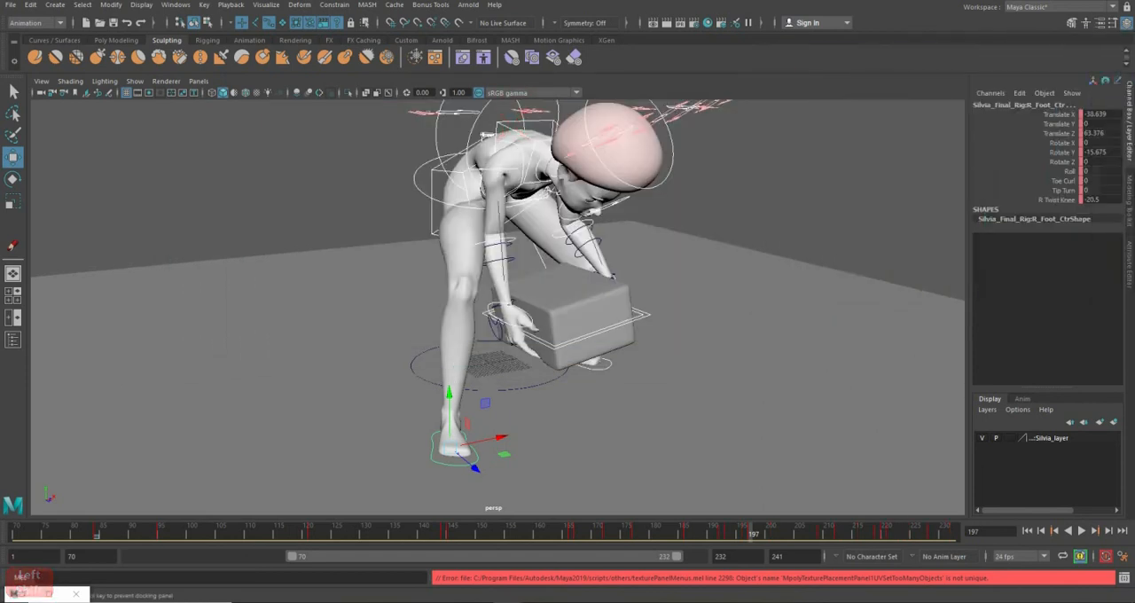
Step: Play the animation from frame 165 and again from frame 118 to review the retimed lift and step
click(572, 532)
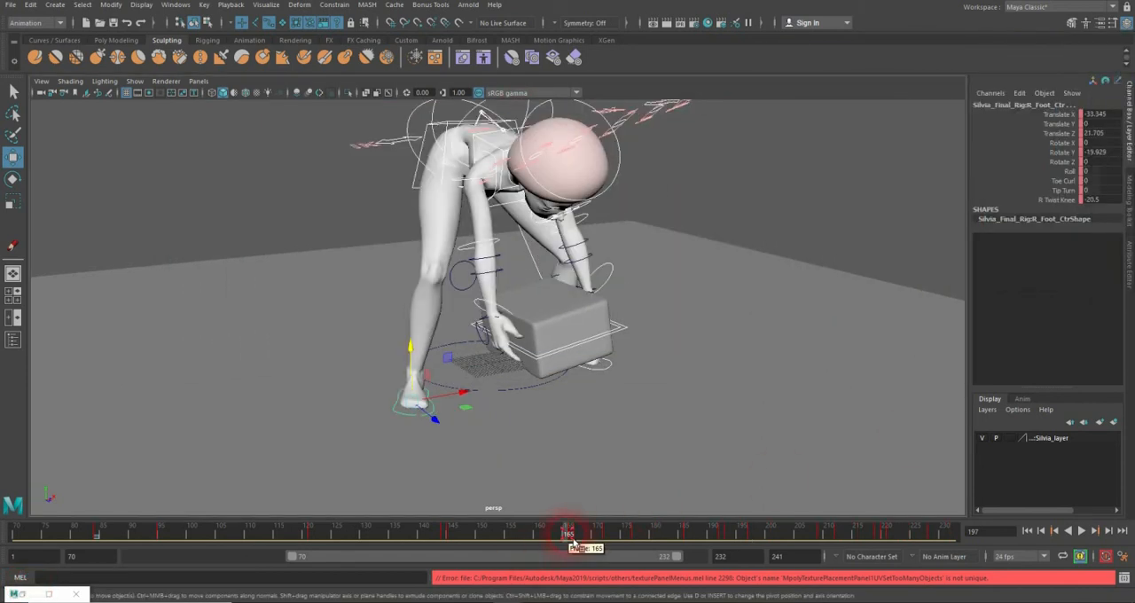
click(1083, 531)
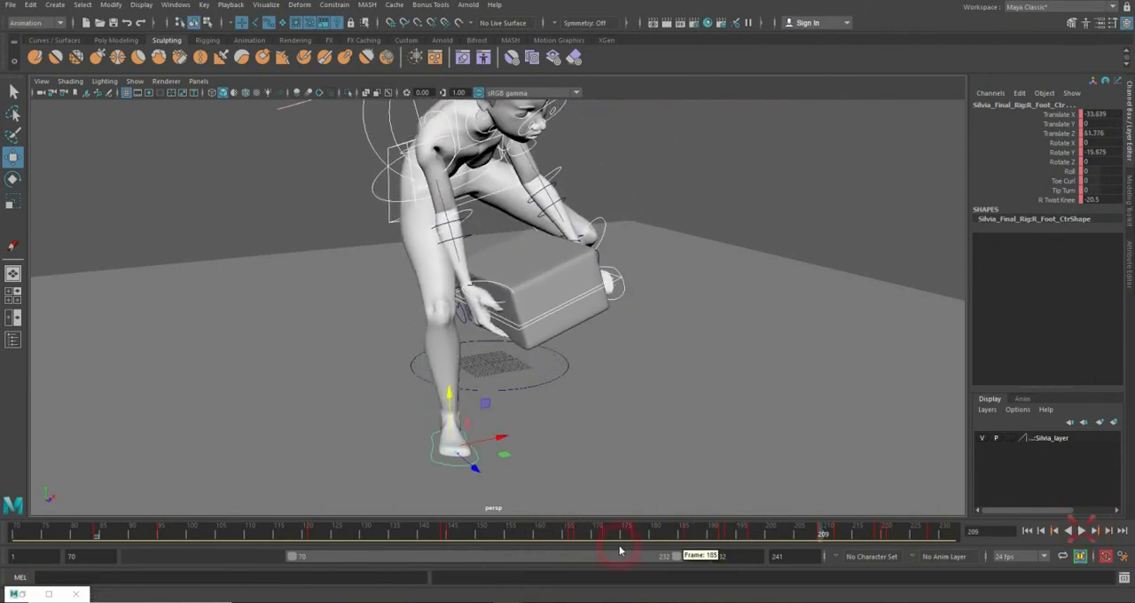
click(297, 538)
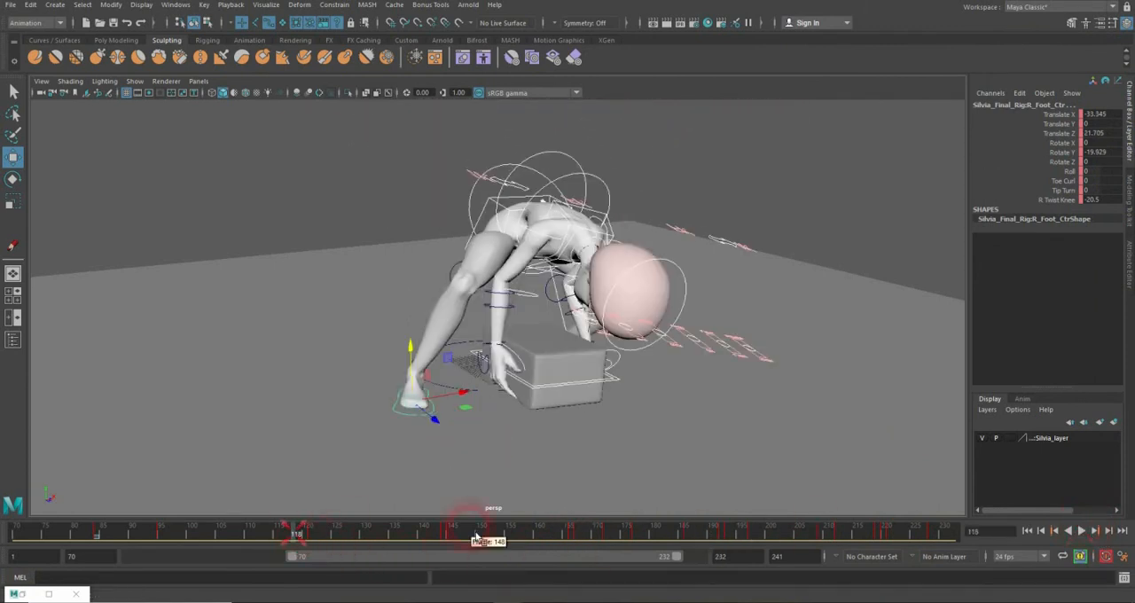
click(1082, 531)
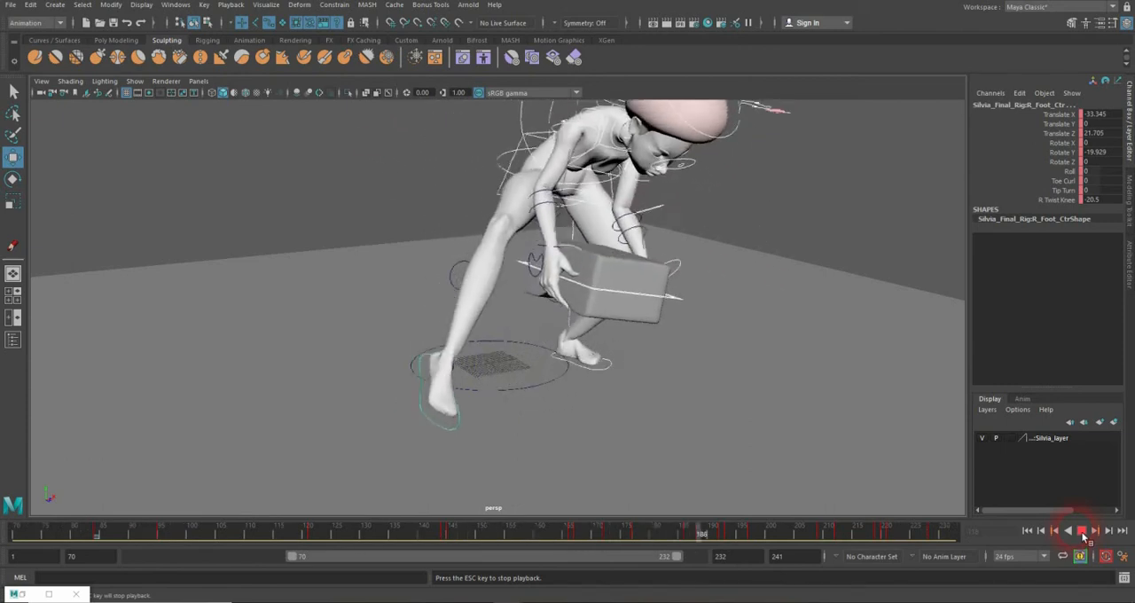
click(1083, 536)
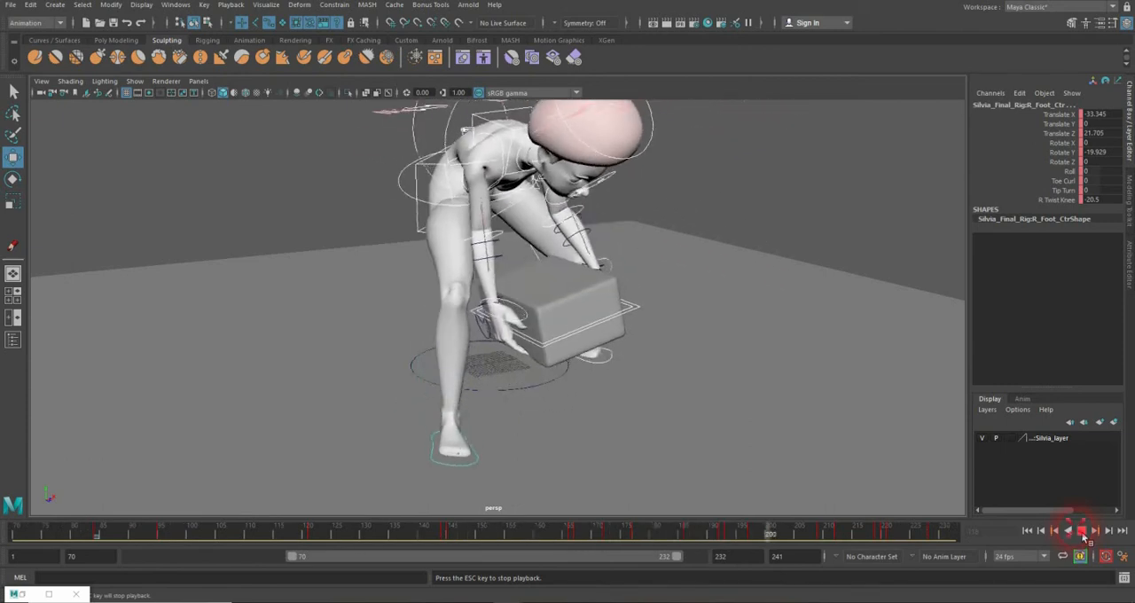
Step: Select the box's main control and, at frame 186, lower it to Translate Y 33.418 and rotate it to Rotate Z -12.772
click(642, 311)
drag(603, 541, 581, 530)
alt+drag(612, 399, 625, 353)
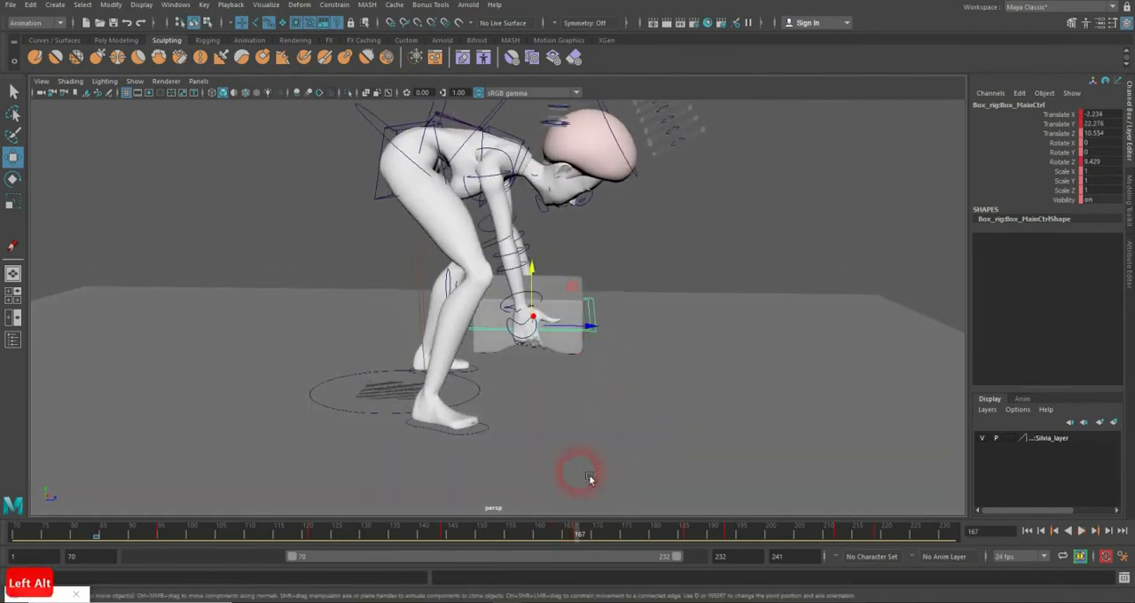
drag(444, 535, 582, 540)
drag(591, 326, 612, 346)
drag(609, 527, 690, 535)
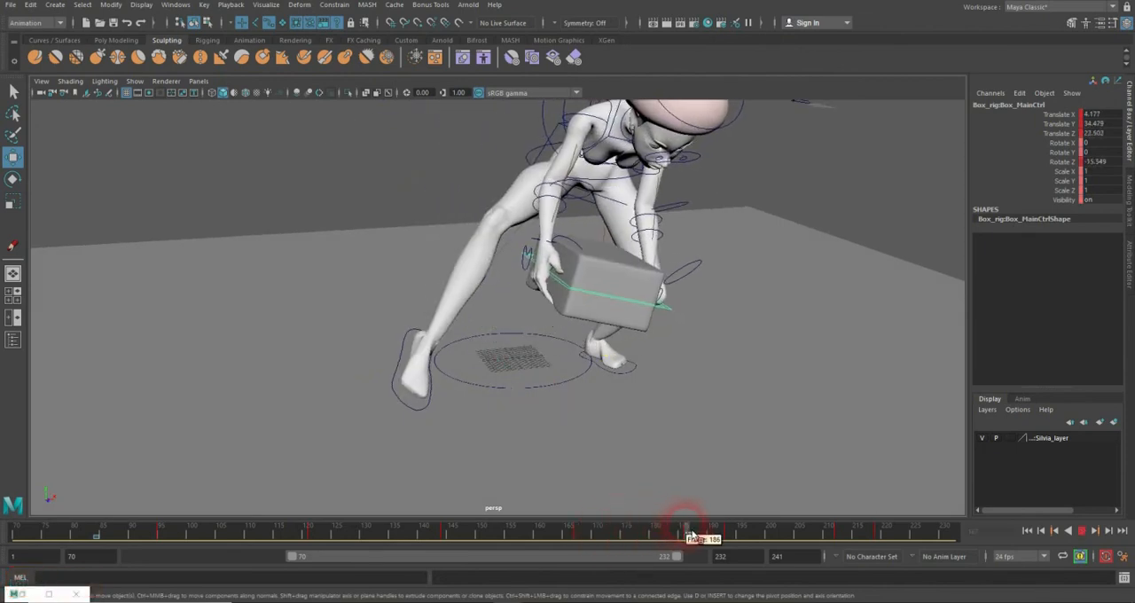
alt+drag(621, 329, 675, 325)
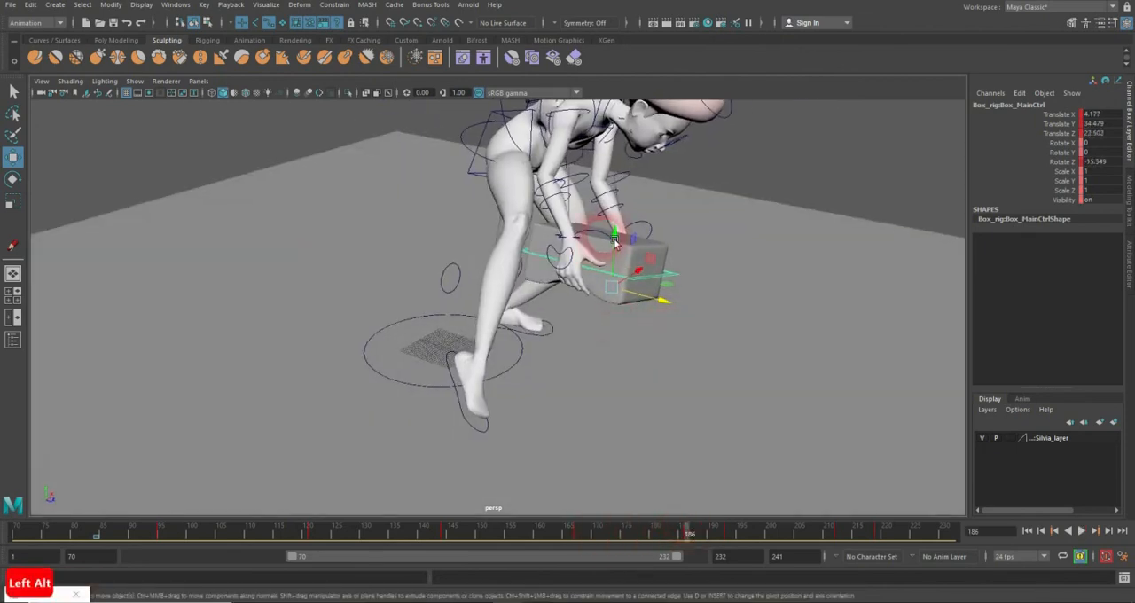
drag(621, 241, 624, 247)
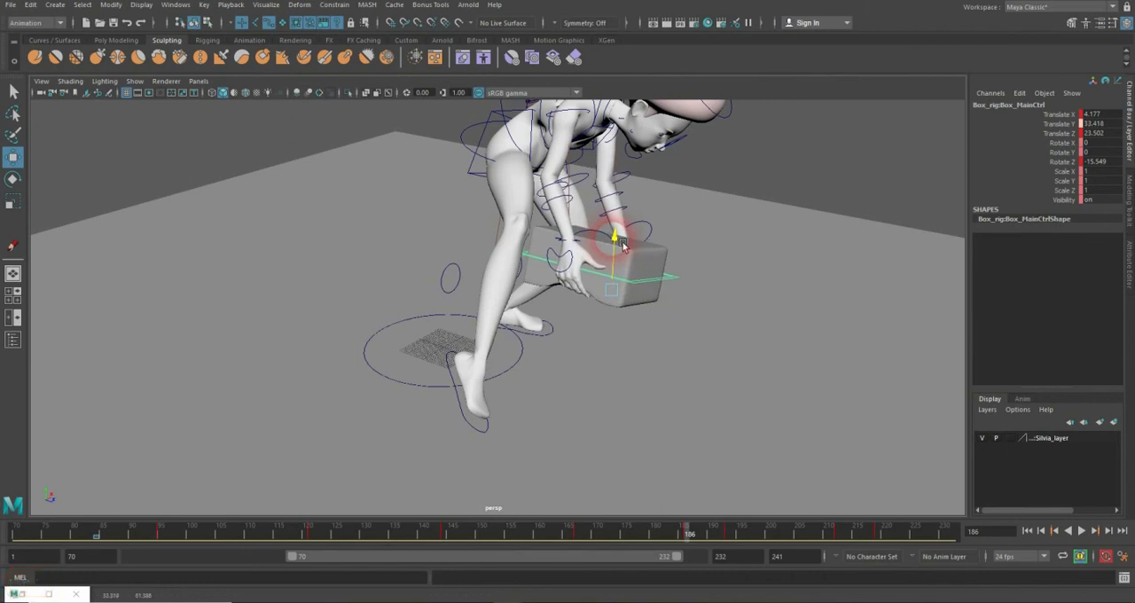
key(e)
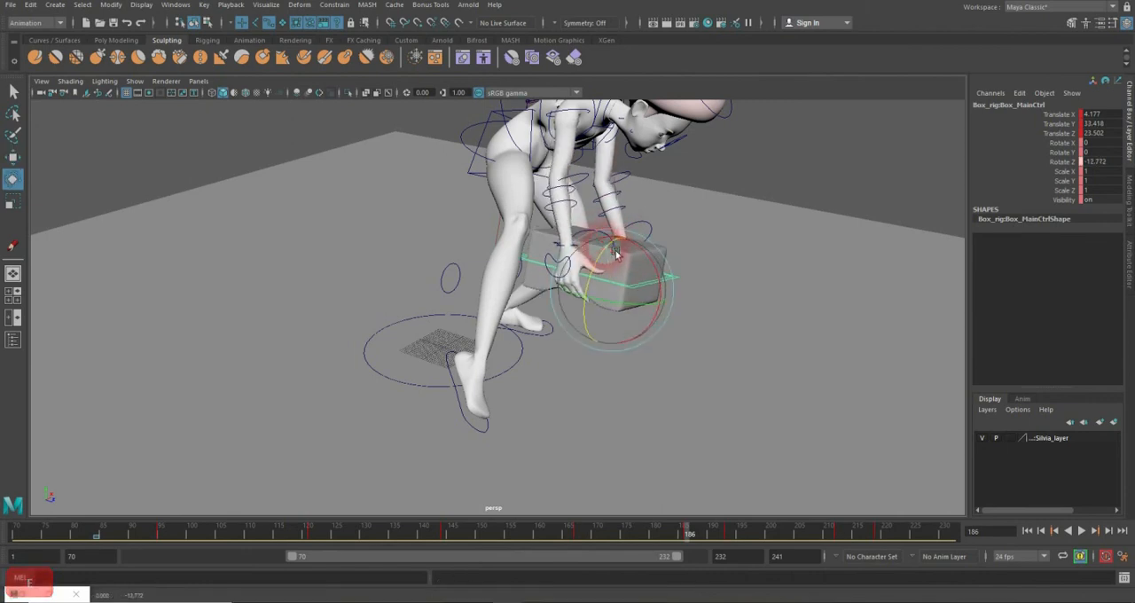
Step: At frame 193, lower the box's main control to Translate Y about 20.26, rotate it to Rotate Z 0.812 and key it
drag(620, 532, 732, 529)
mouse_move(671, 375)
alt+mouse_down()
mouse_move(609, 367)
mouse_move(659, 372)
alt+mouse_up()
key(w)
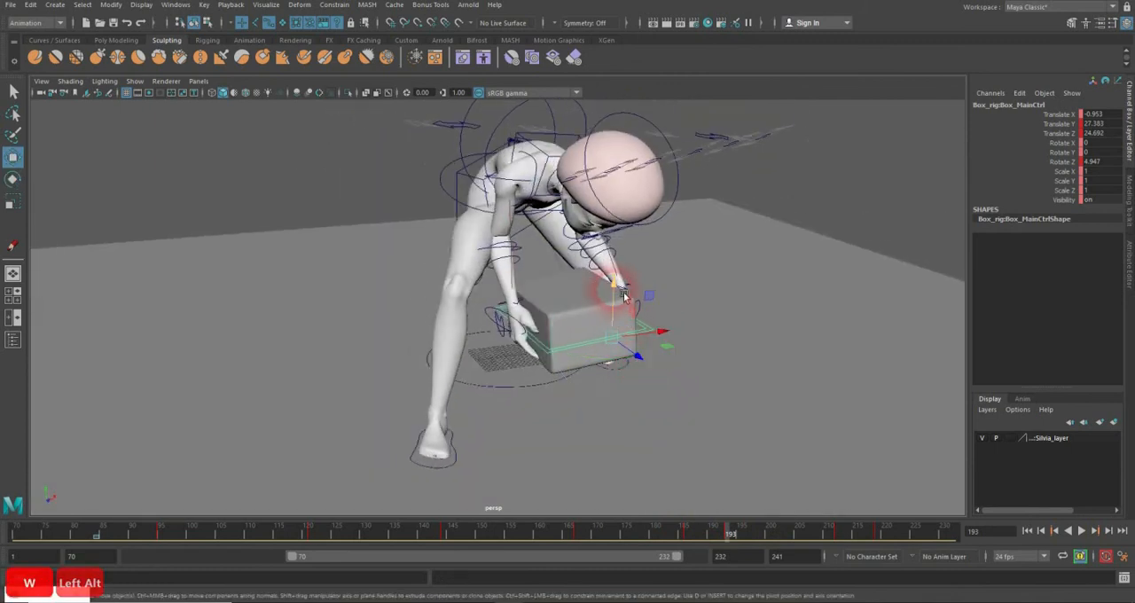
drag(610, 286, 611, 320)
key(e)
key(w)
key(e)
key(w)
key(e)
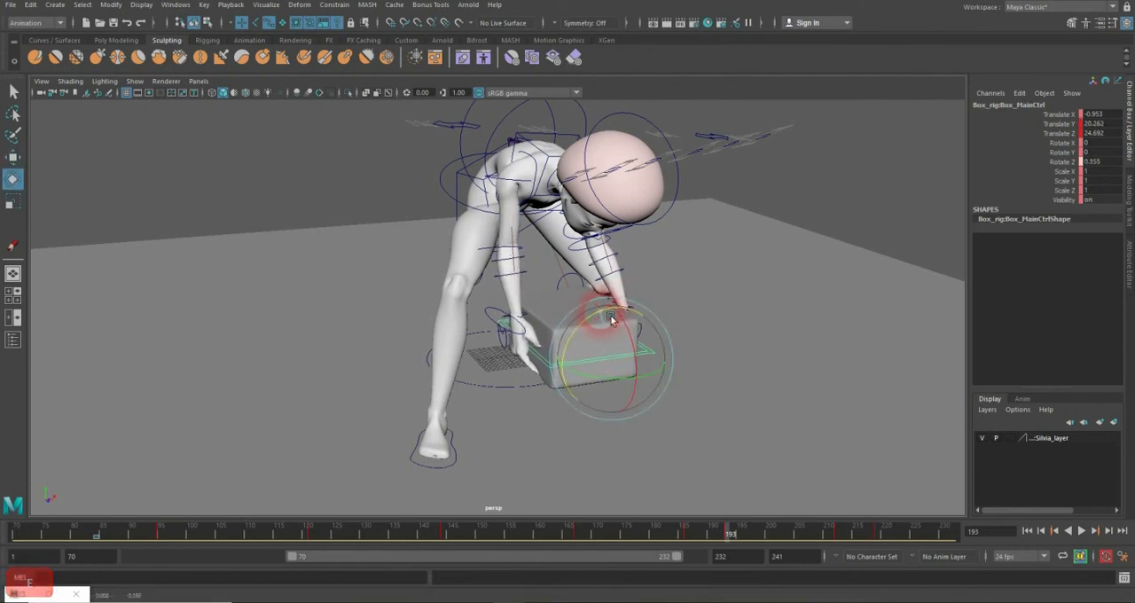
key(w)
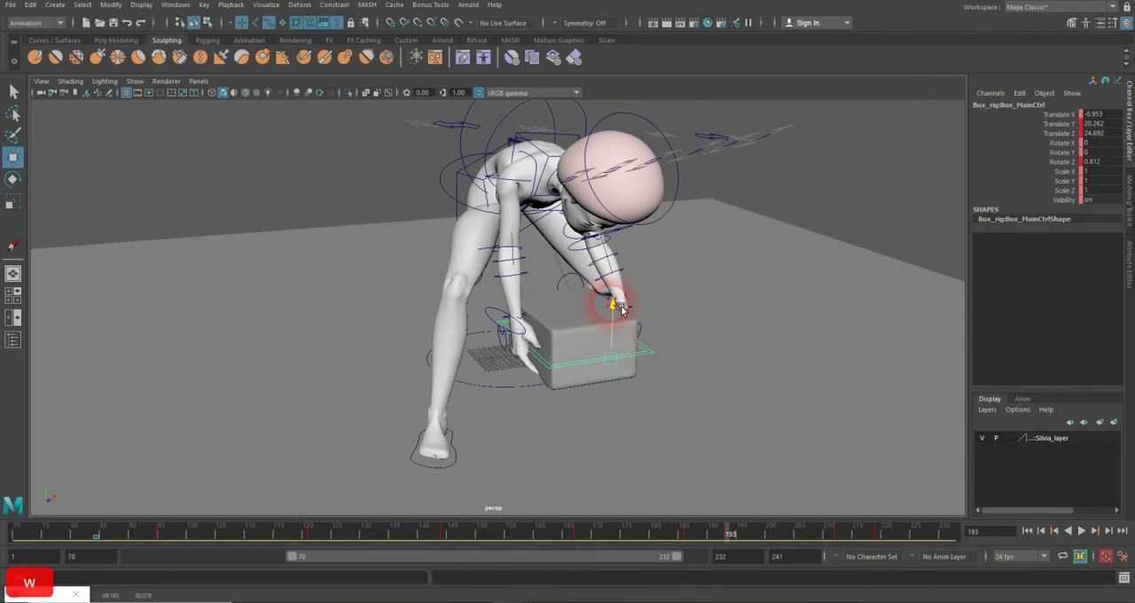
drag(622, 307, 622, 305)
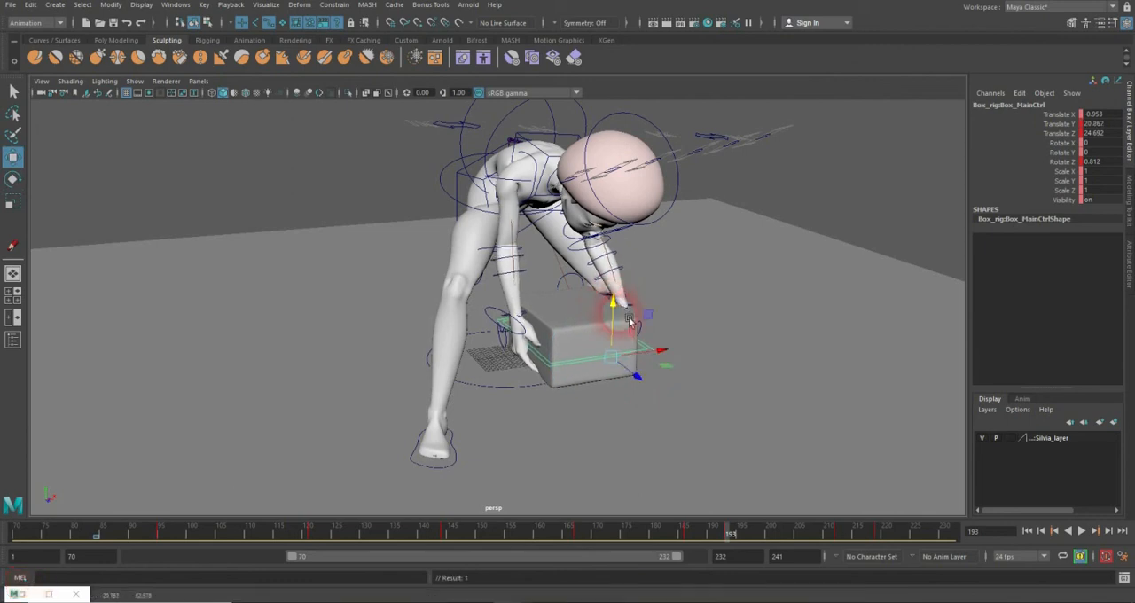
key(s)
Step: Review the box's motion around frame 212, play the animation from frame 70 and scrub to frame 231
drag(657, 538, 845, 542)
alt+drag(690, 382, 638, 360)
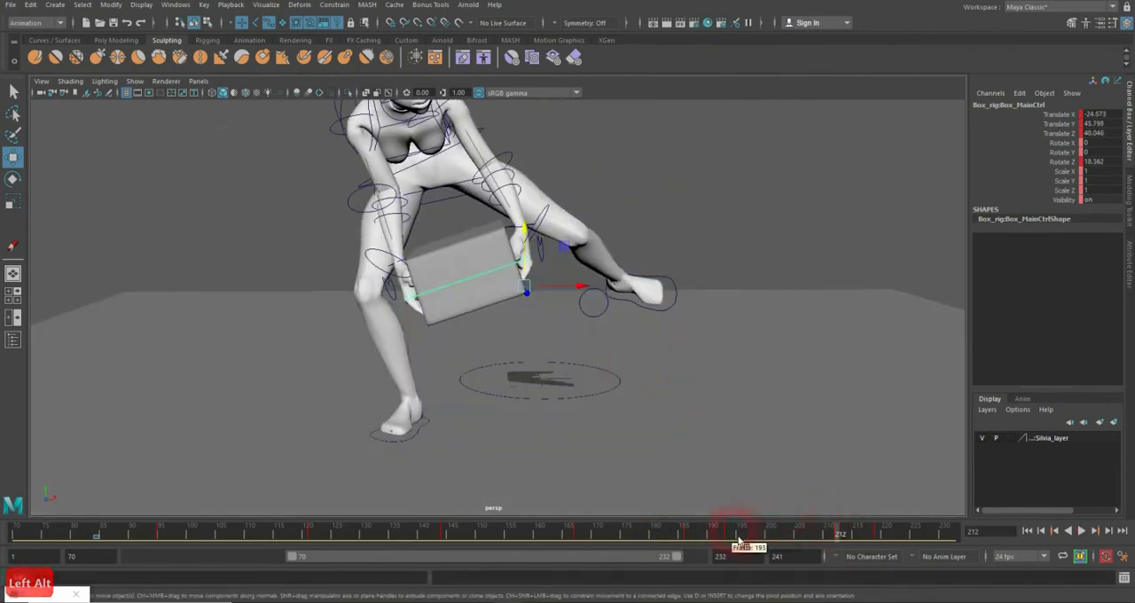
drag(739, 539, 18, 537)
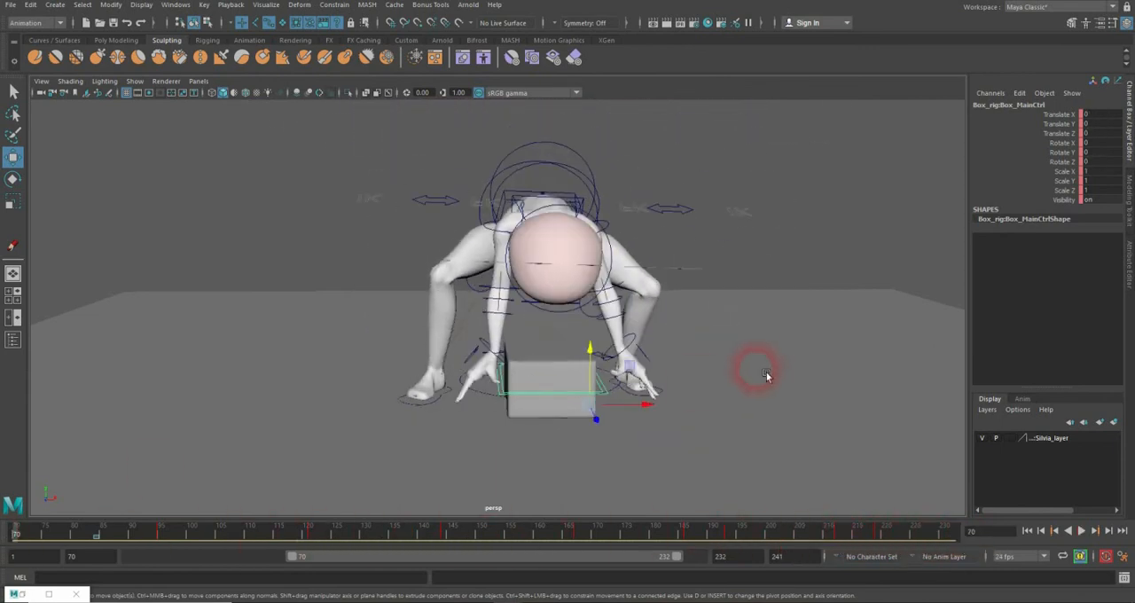
click(1080, 531)
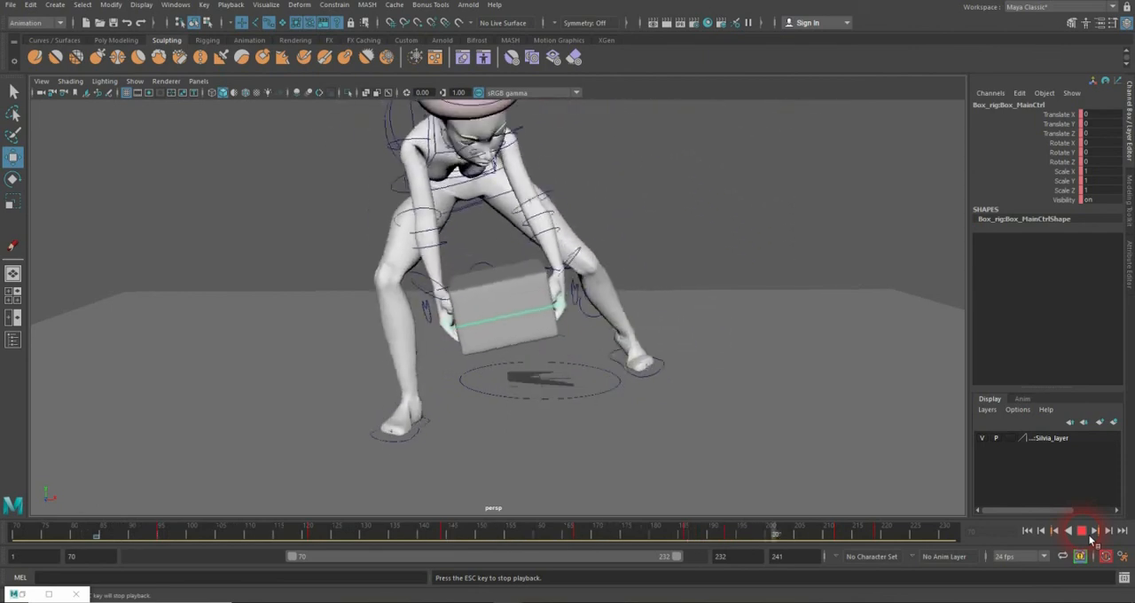
click(1089, 534)
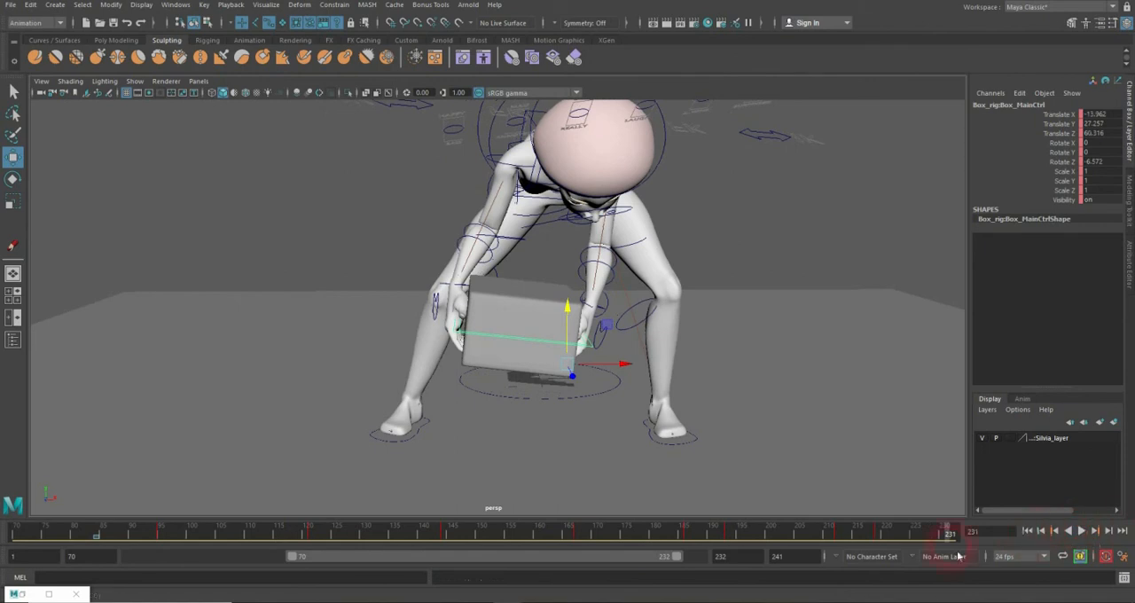
drag(579, 550, 954, 544)
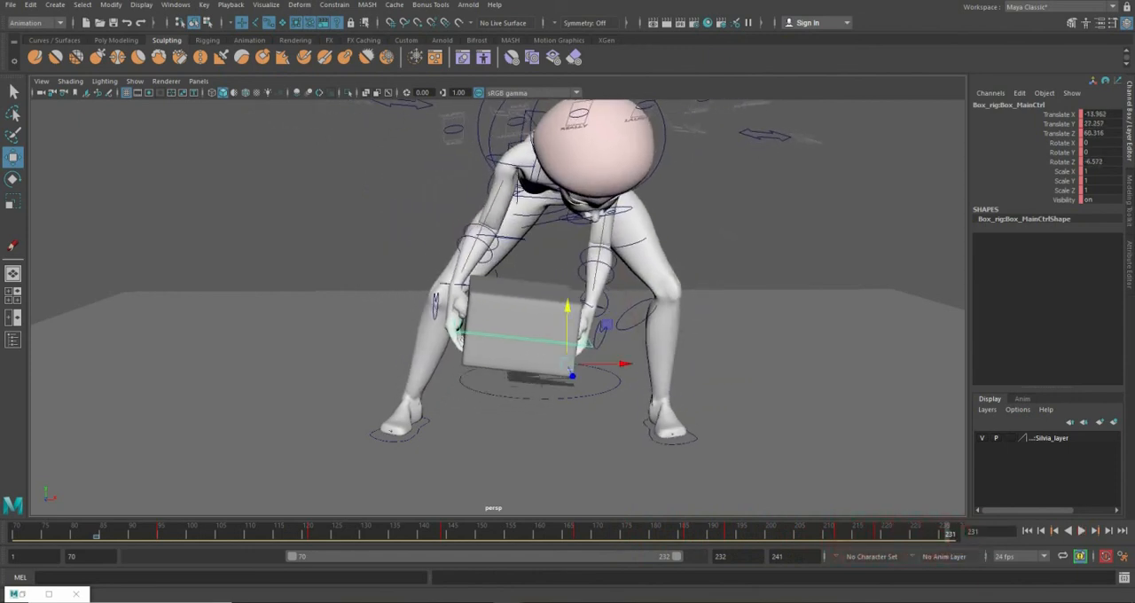